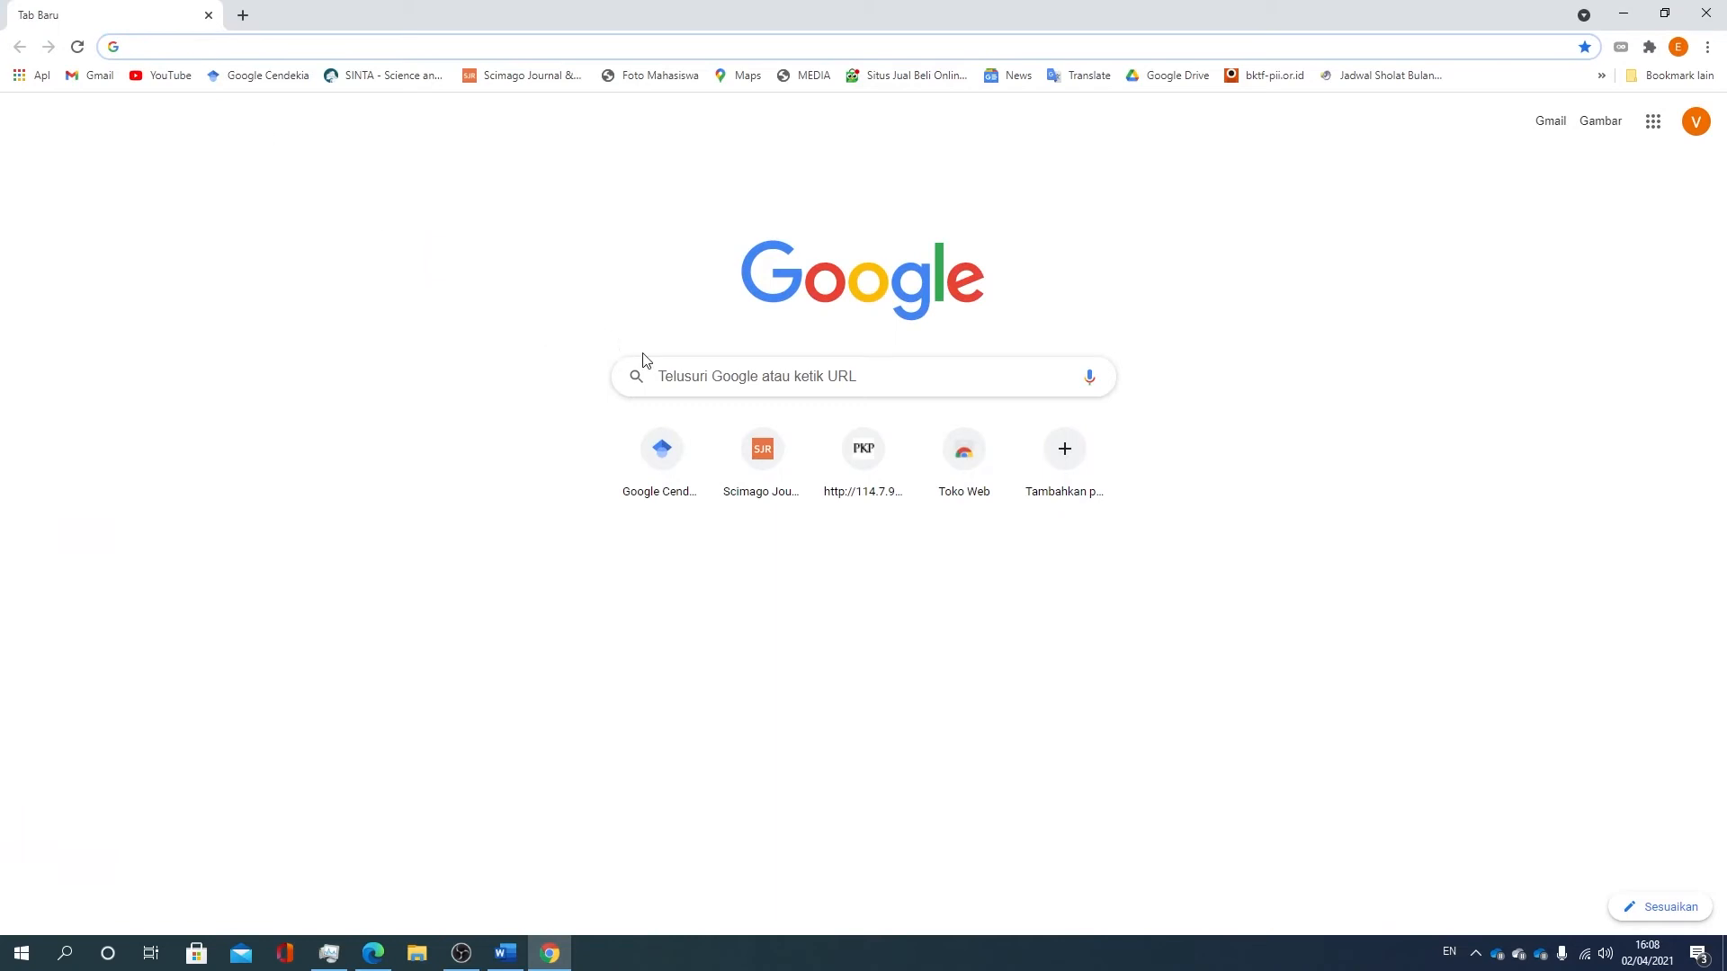
- Search Google for "google scholar" and open the Google Scholar site
{"action": "type", "text": "google scholar"}
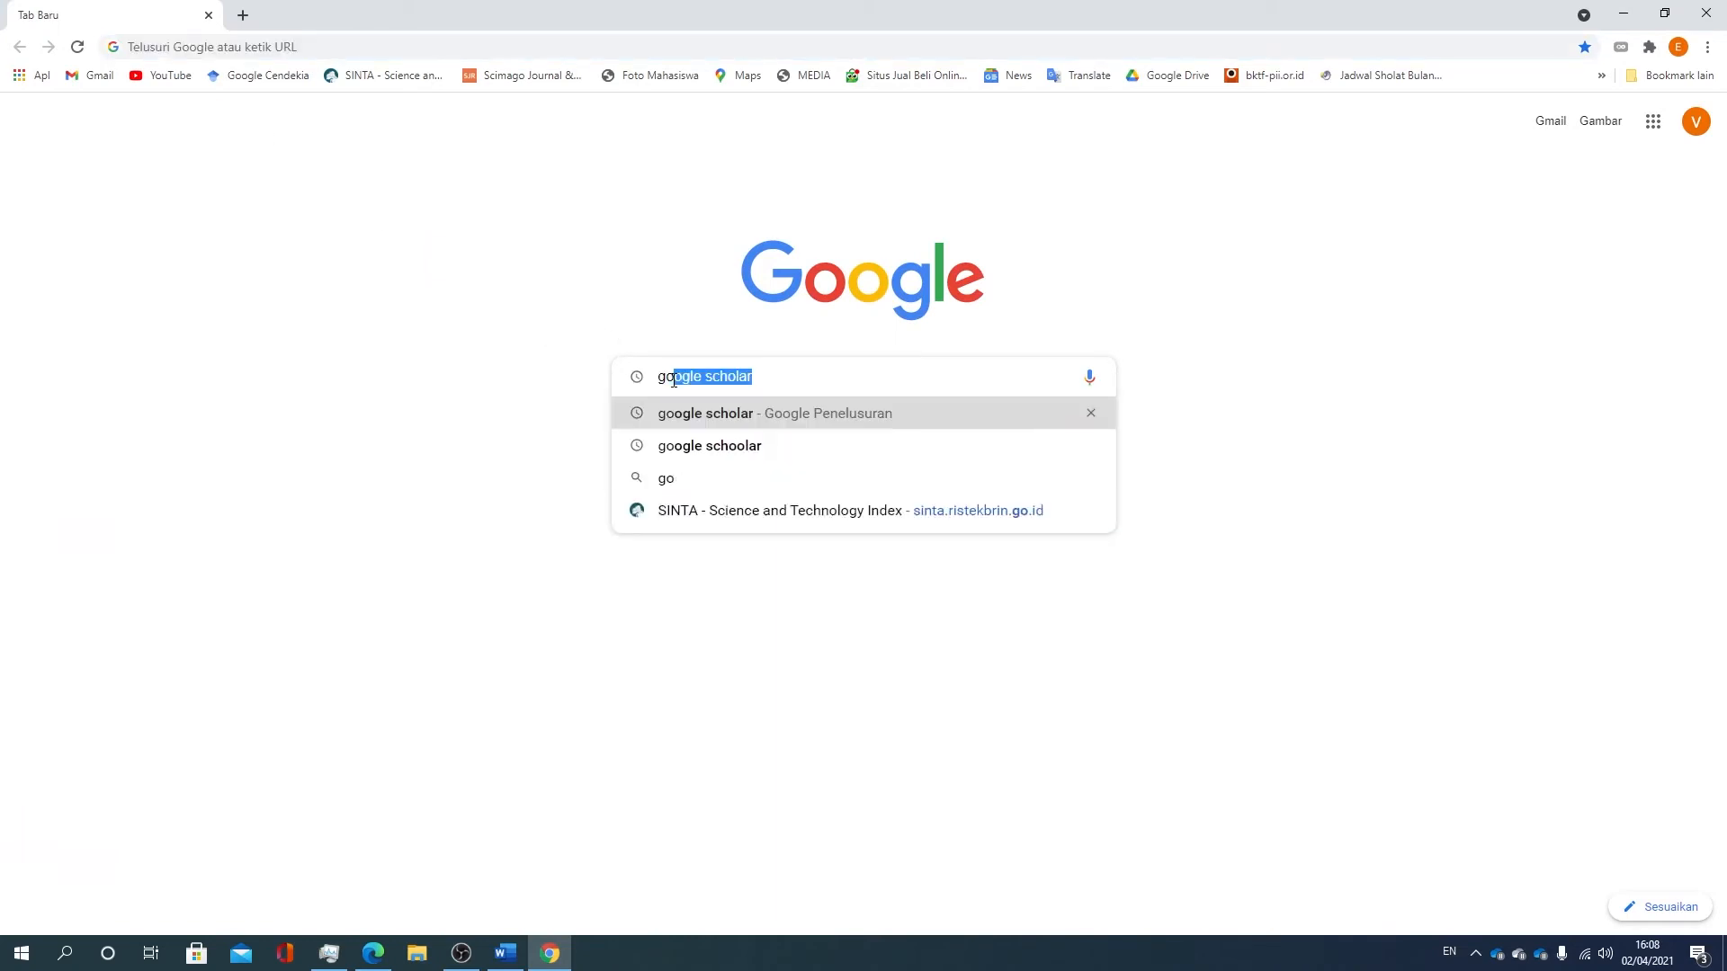
{"action": "key", "text": "Return"}
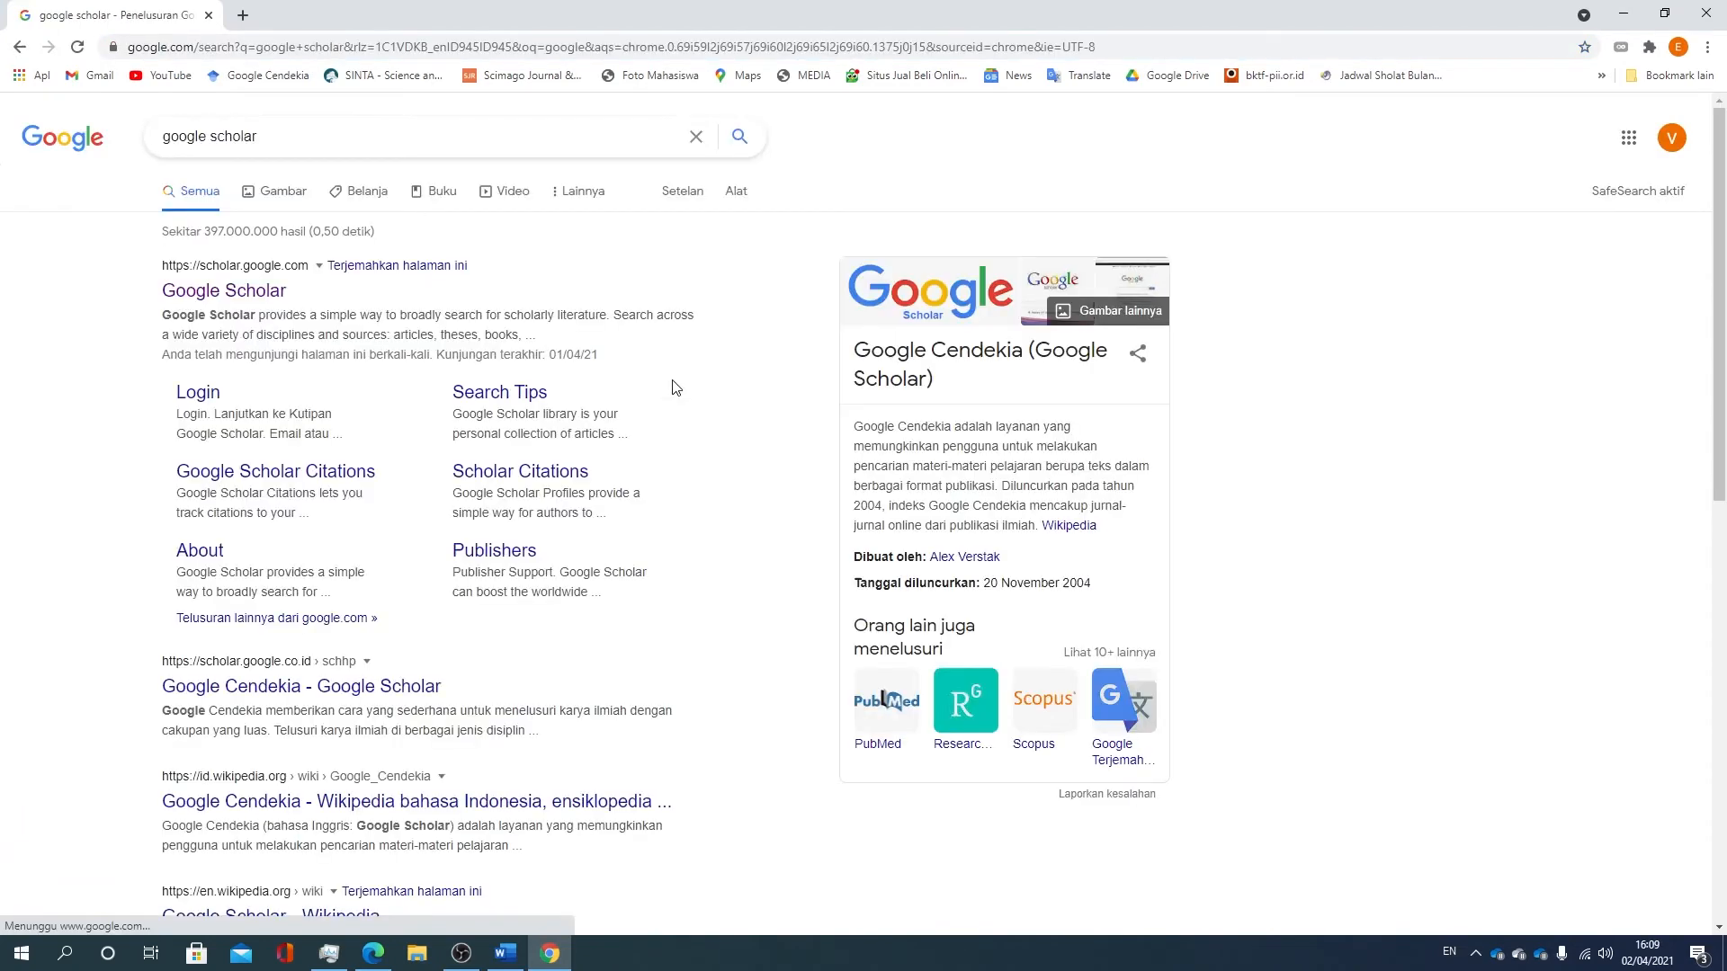
{"action": "left_click", "coordinate": [273, 302]}
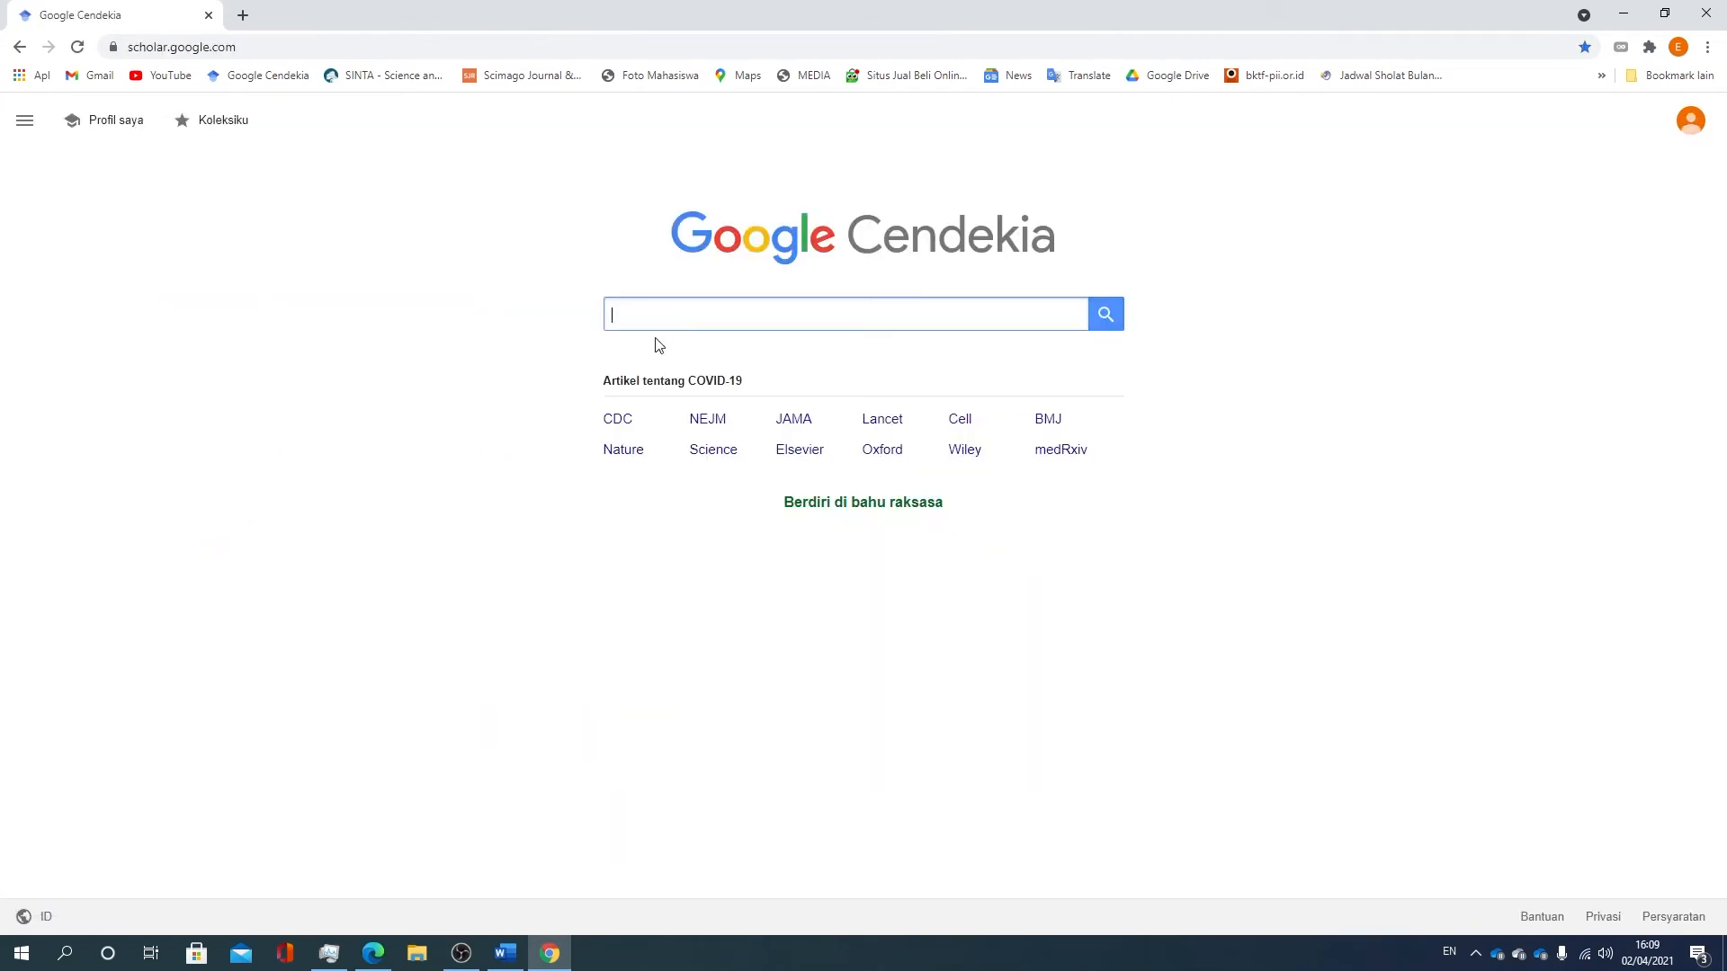
- Search Google Scholar for "analisis proses pembelajaran daring SD" and look through the first page of articles
{"action": "left_click", "coordinate": [681, 312]}
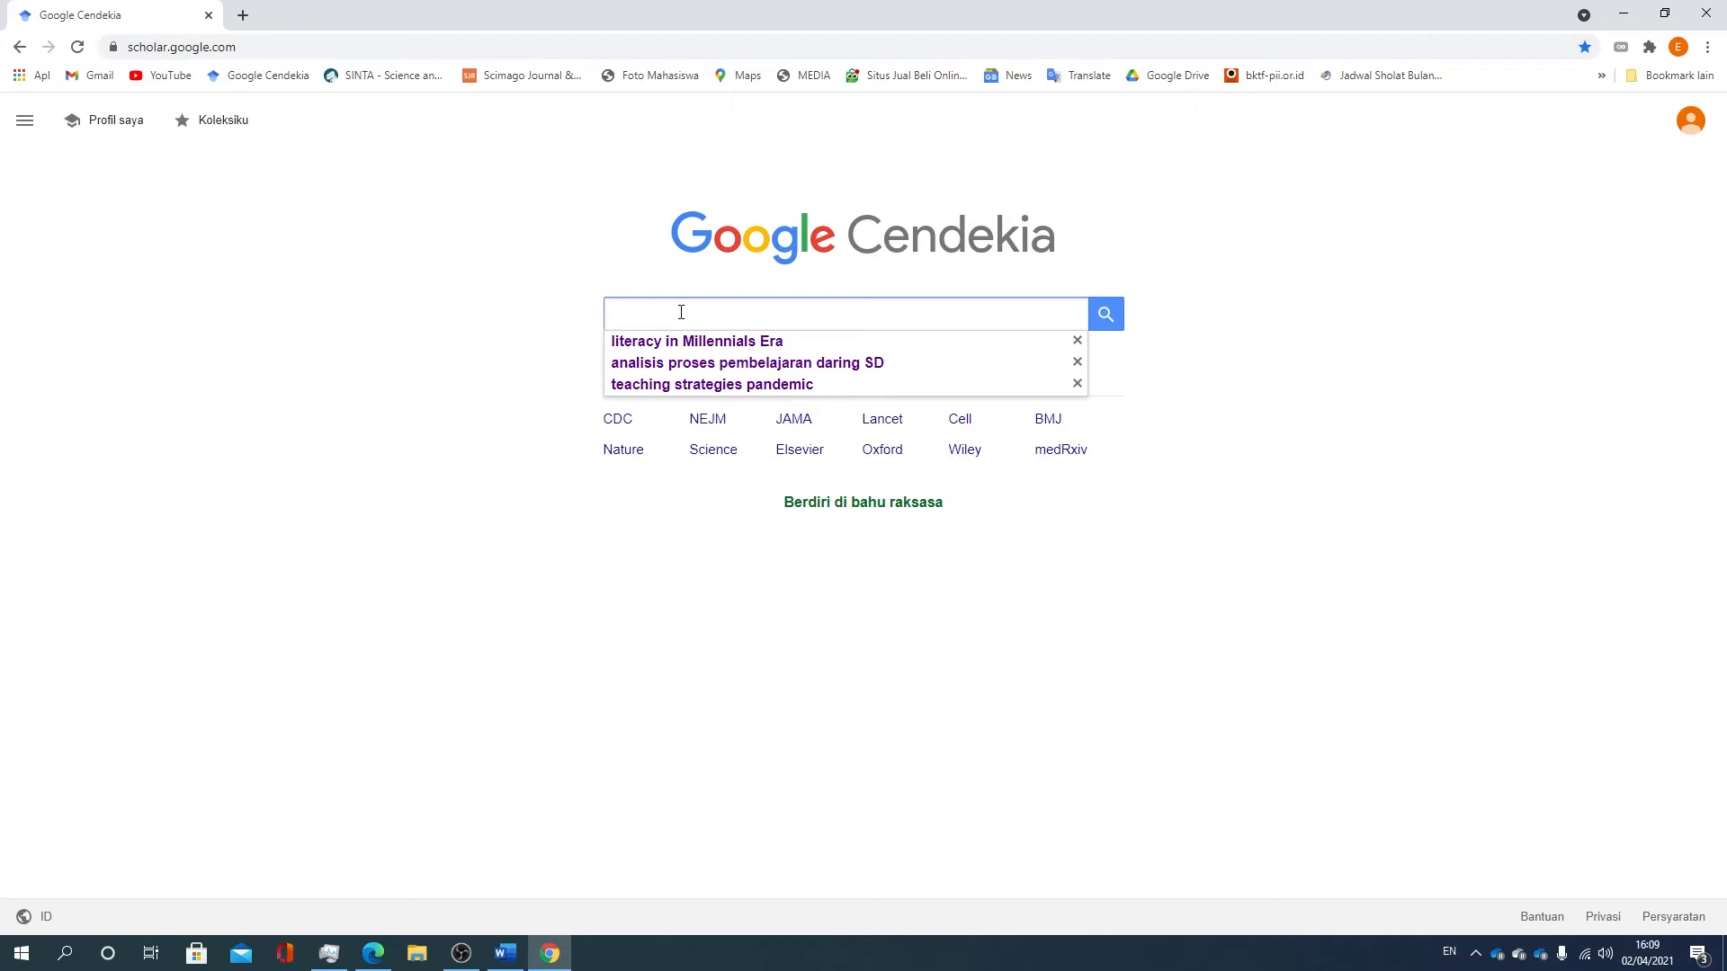
{"action": "type", "text": "Ana"}
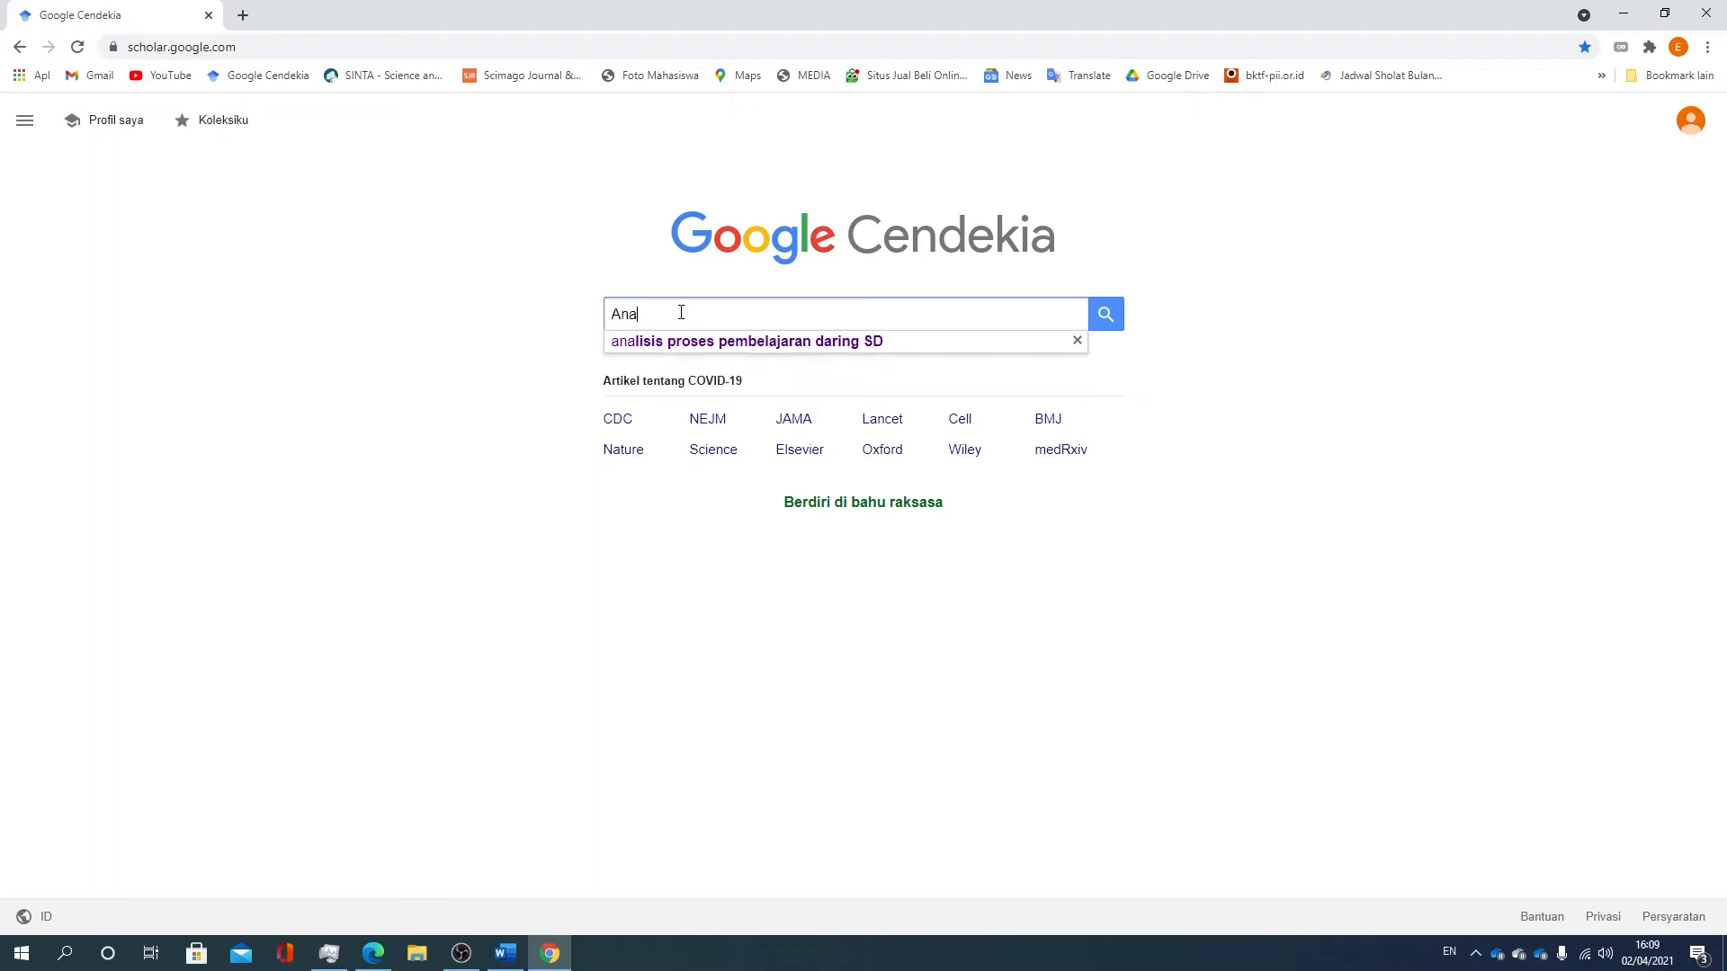
{"action": "type", "text": "lisis"}
{"action": "key", "text": "Down"}
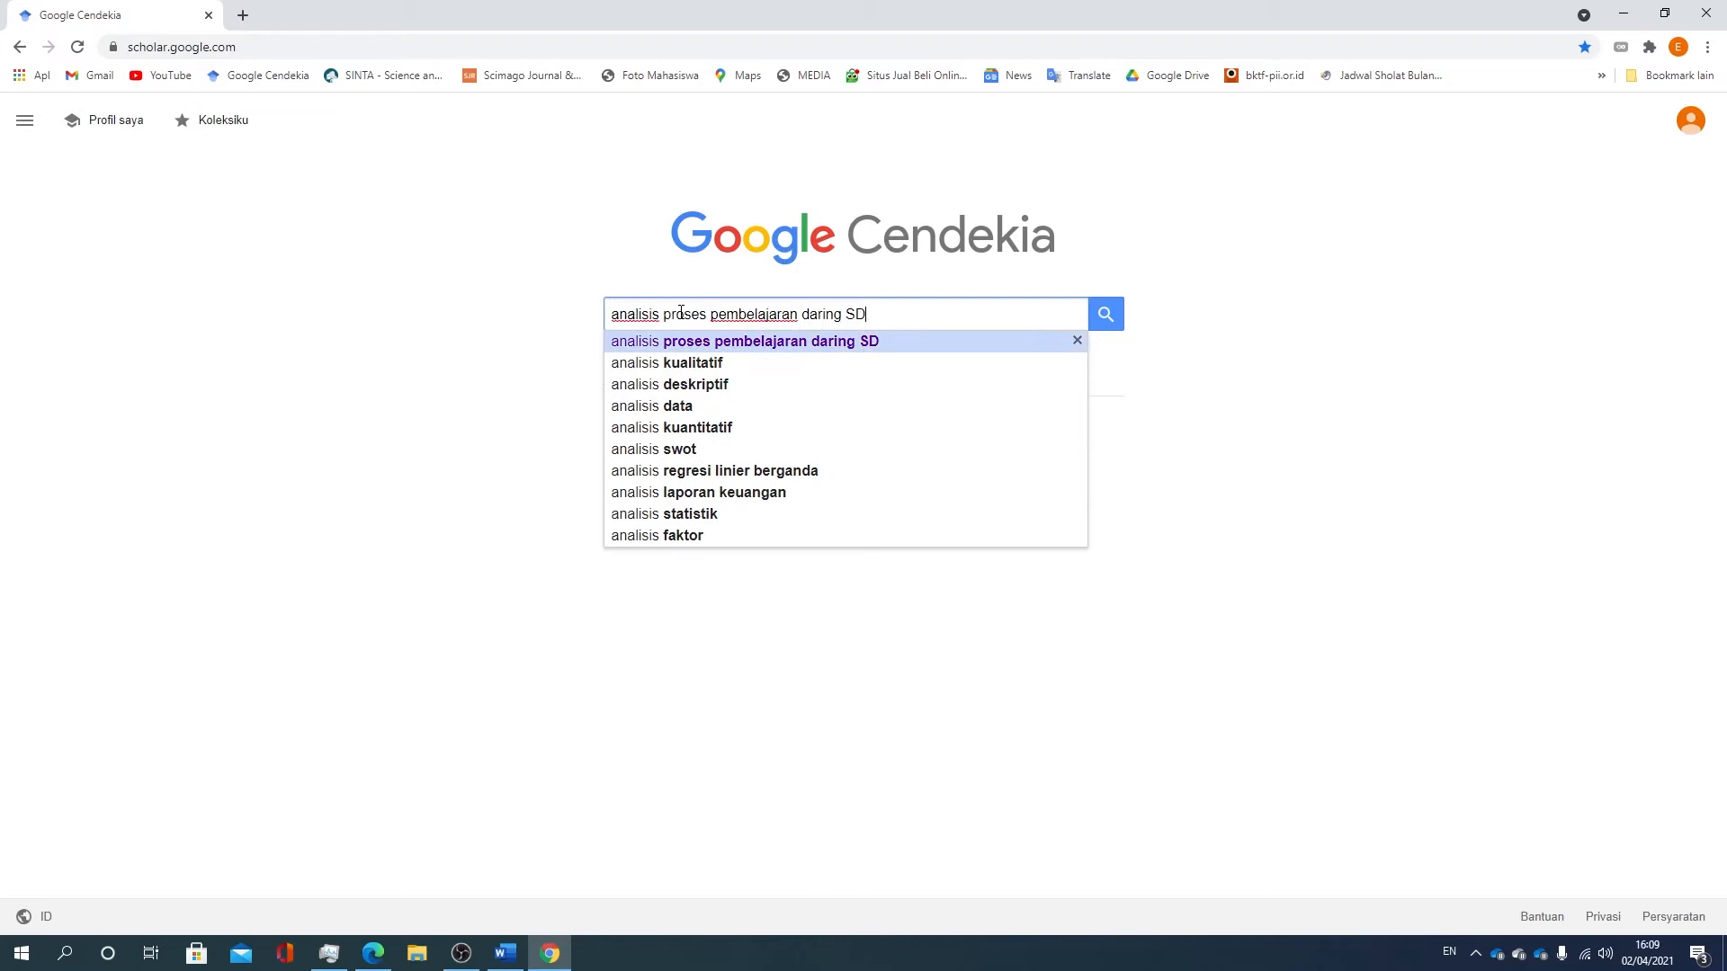
{"action": "key", "text": "Return"}
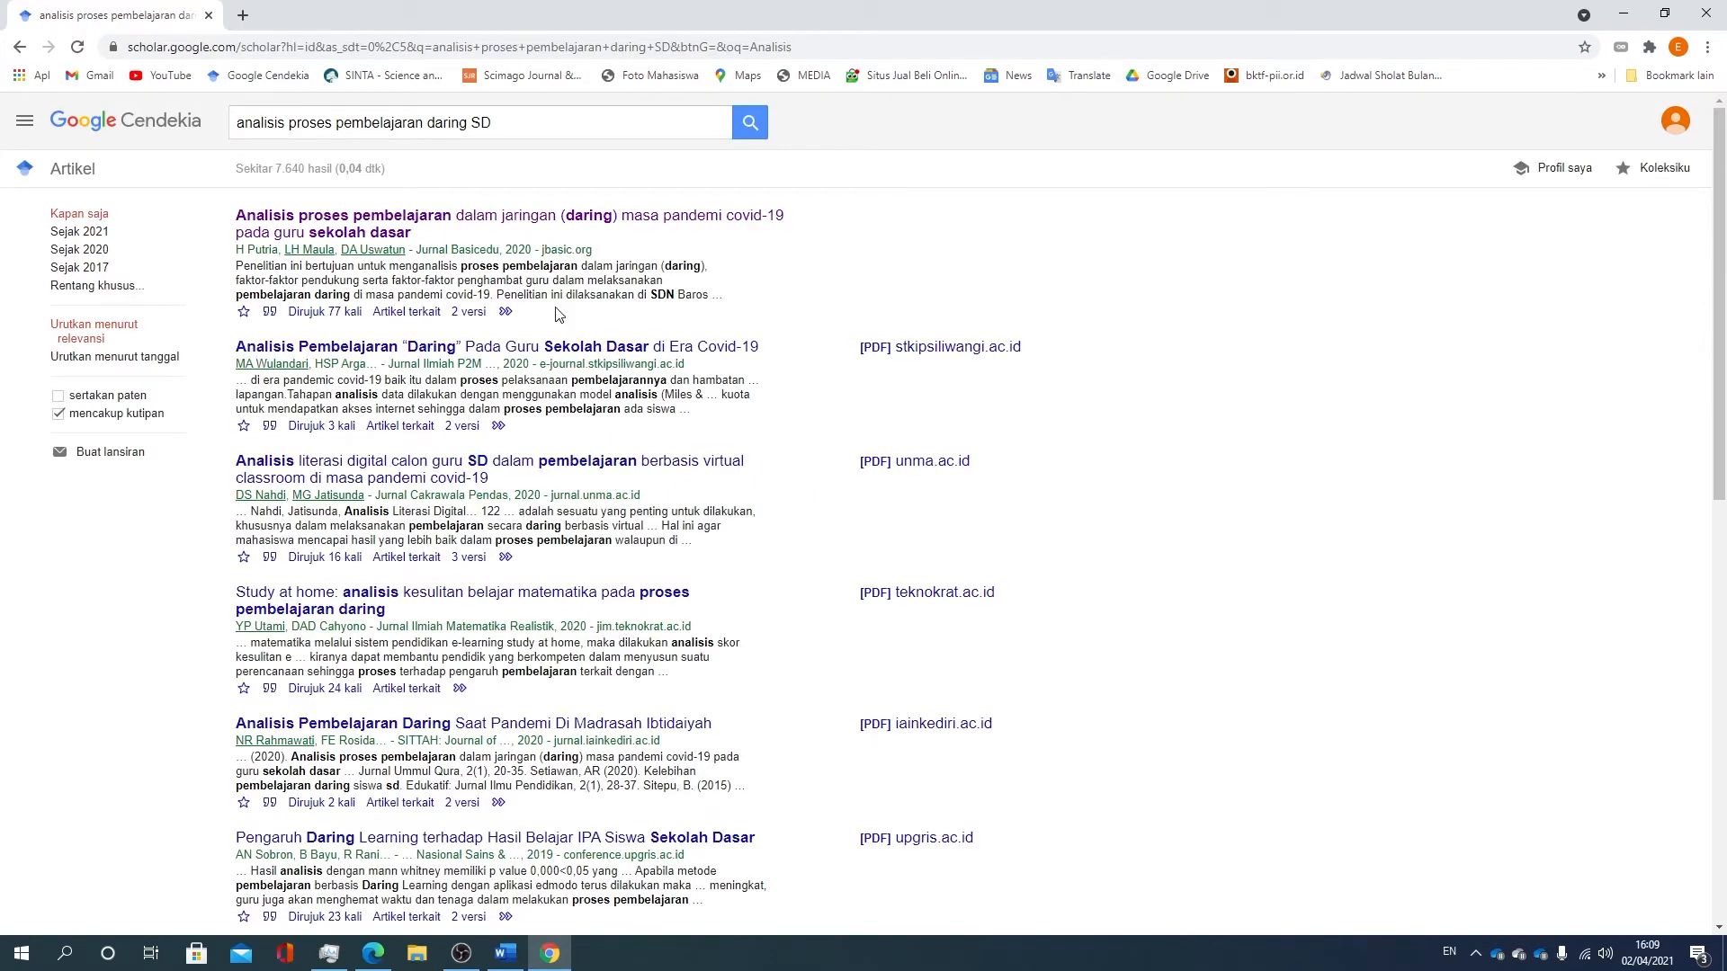
{"action": "scroll", "coordinate": [558, 314], "scroll_direction": "down", "scroll_amount": 10}
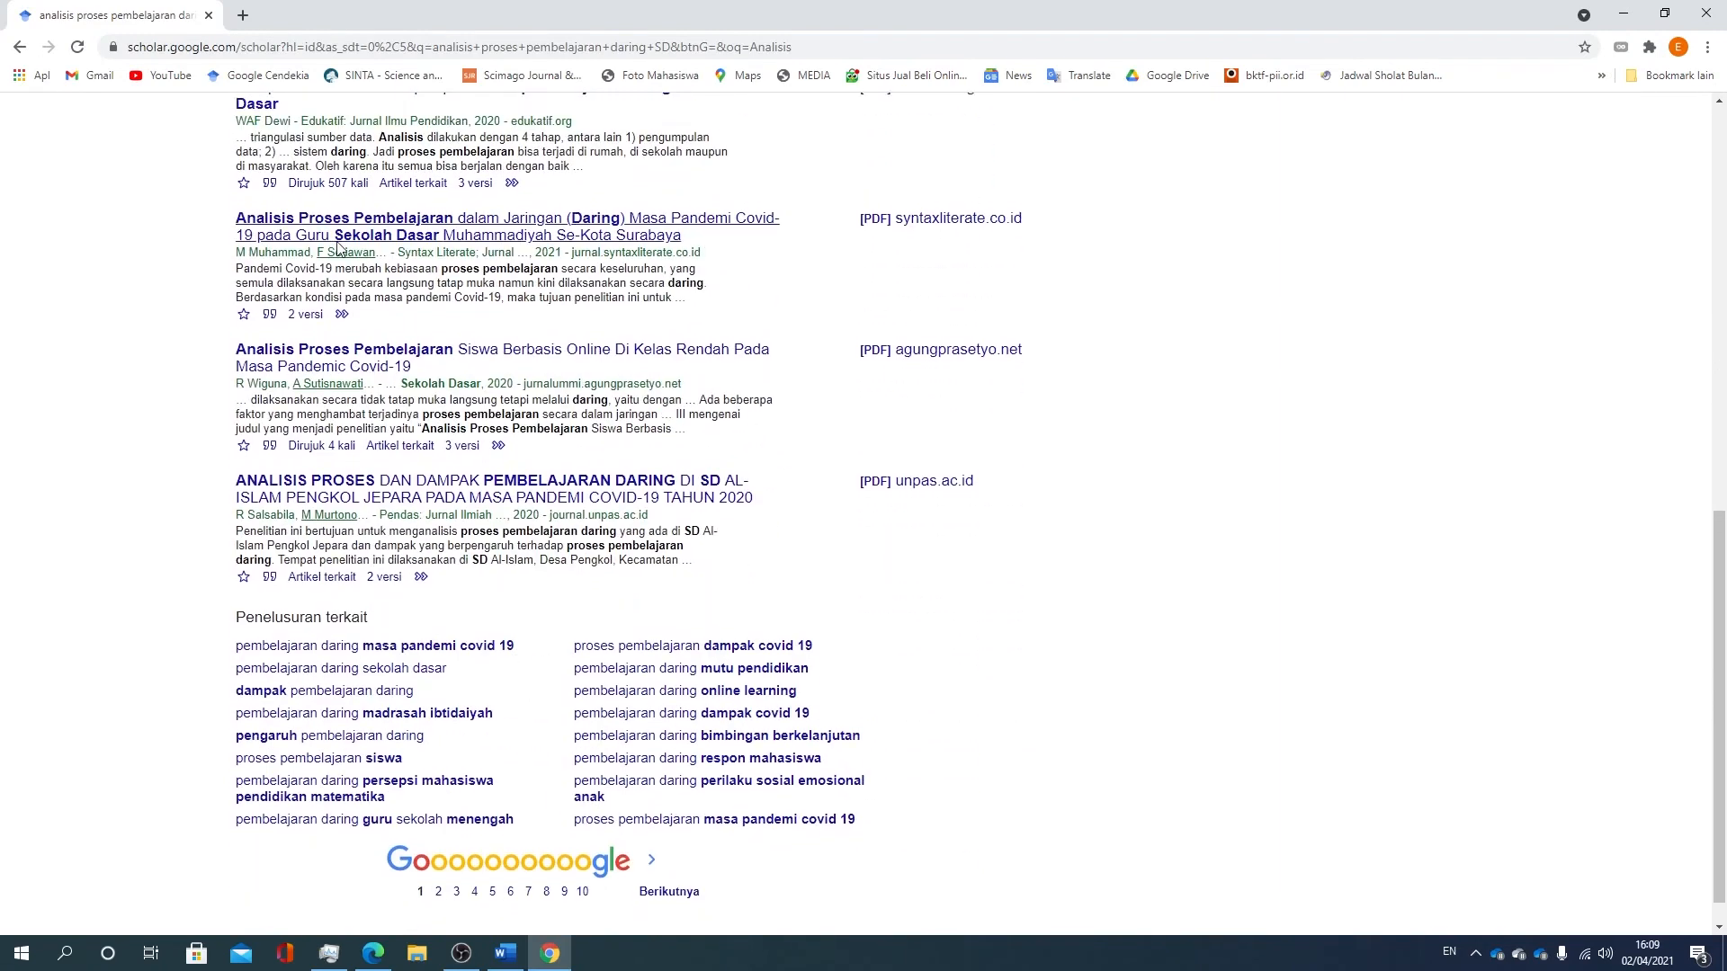
{"action": "scroll", "coordinate": [339, 248], "scroll_direction": "up", "scroll_amount": 10}
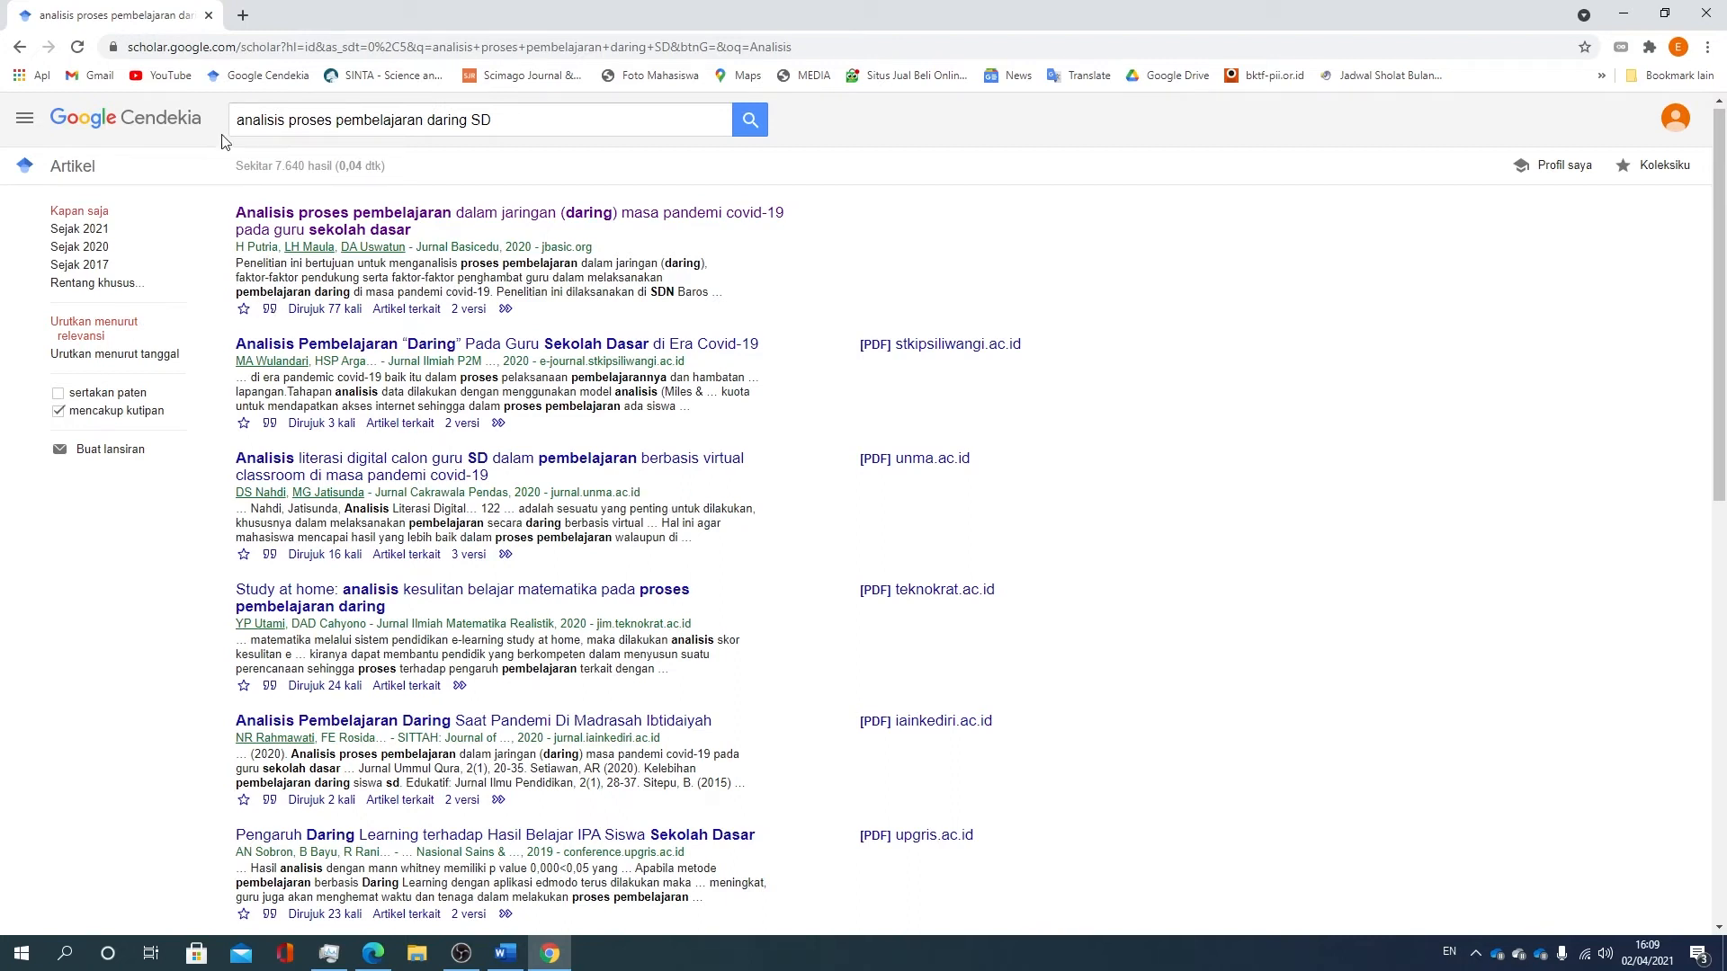
- Find the SINTA - Science and Technology Index site by searching Google for "sinta" in a new tab, and open it
{"action": "left_click", "coordinate": [242, 16]}
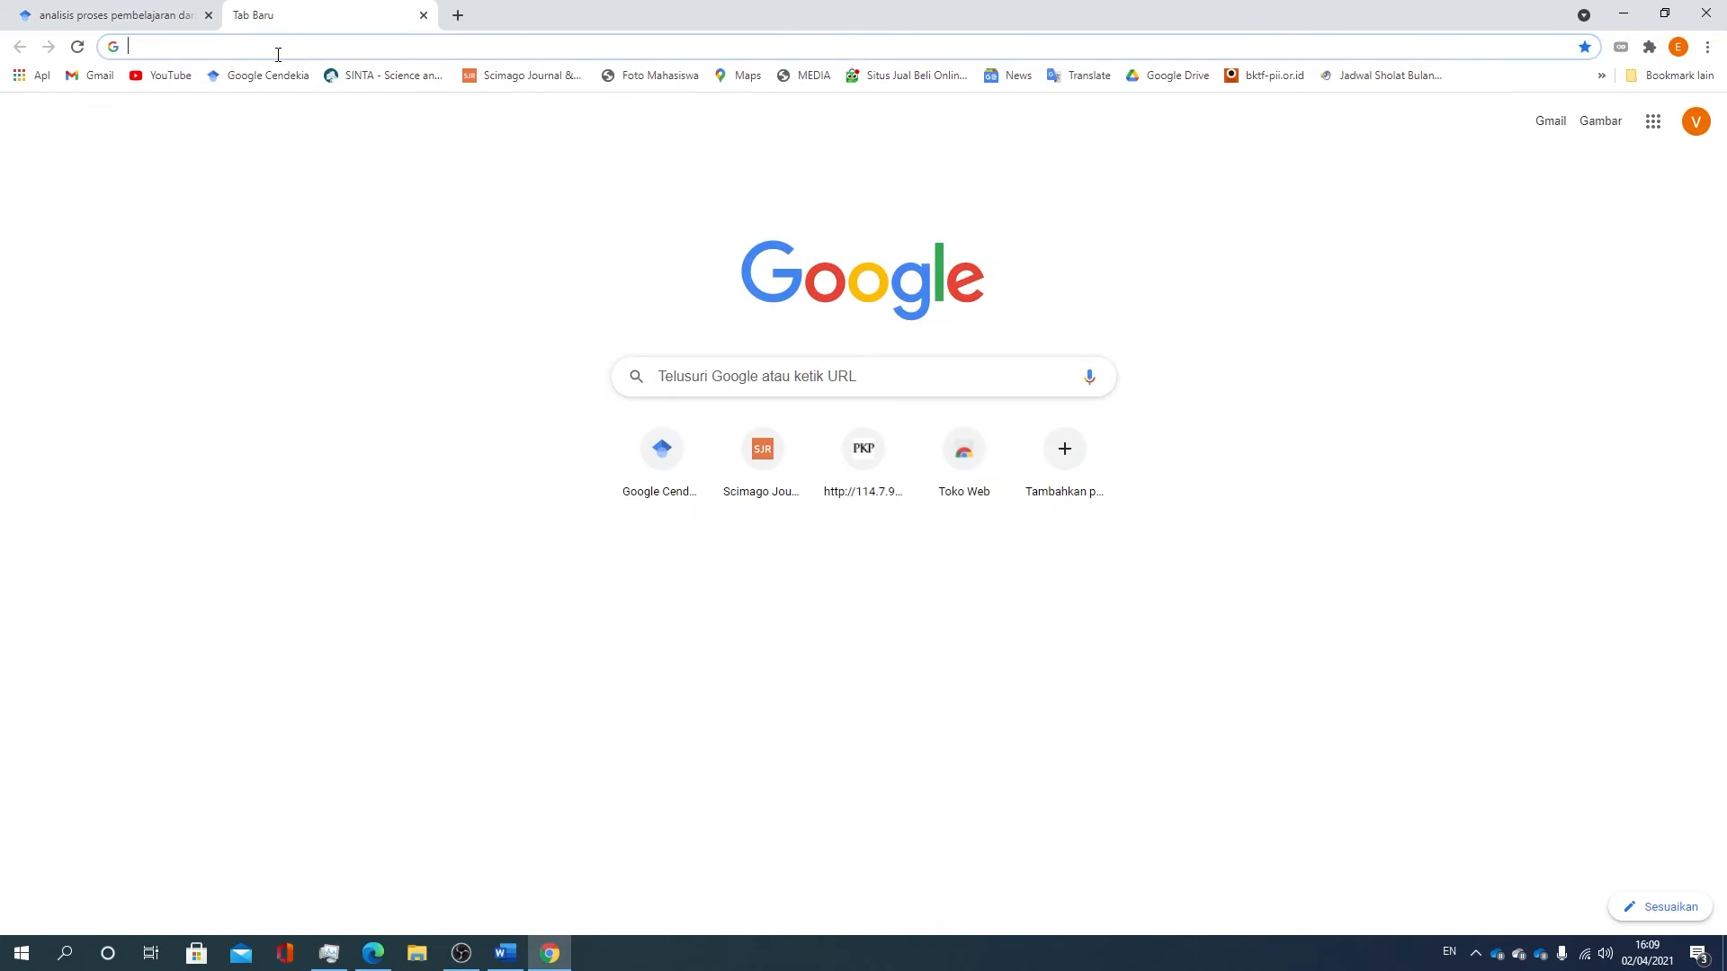
{"action": "left_click", "coordinate": [711, 377]}
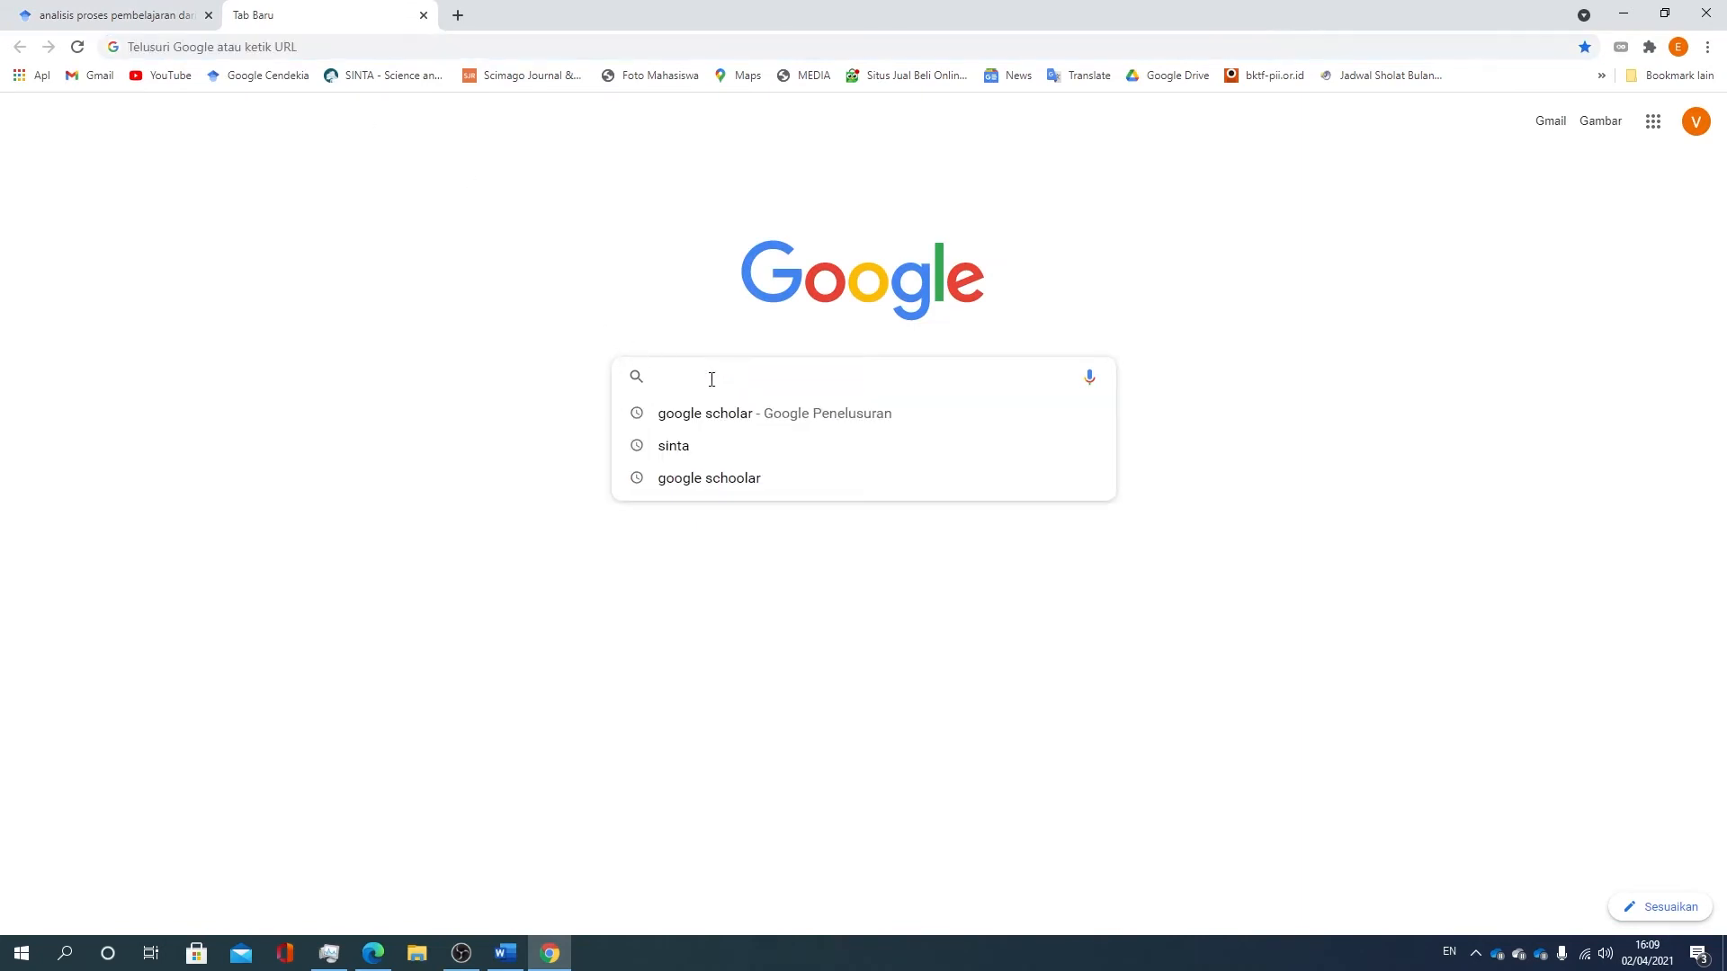
{"action": "type", "text": "sinta"}
{"action": "key", "text": "Return"}
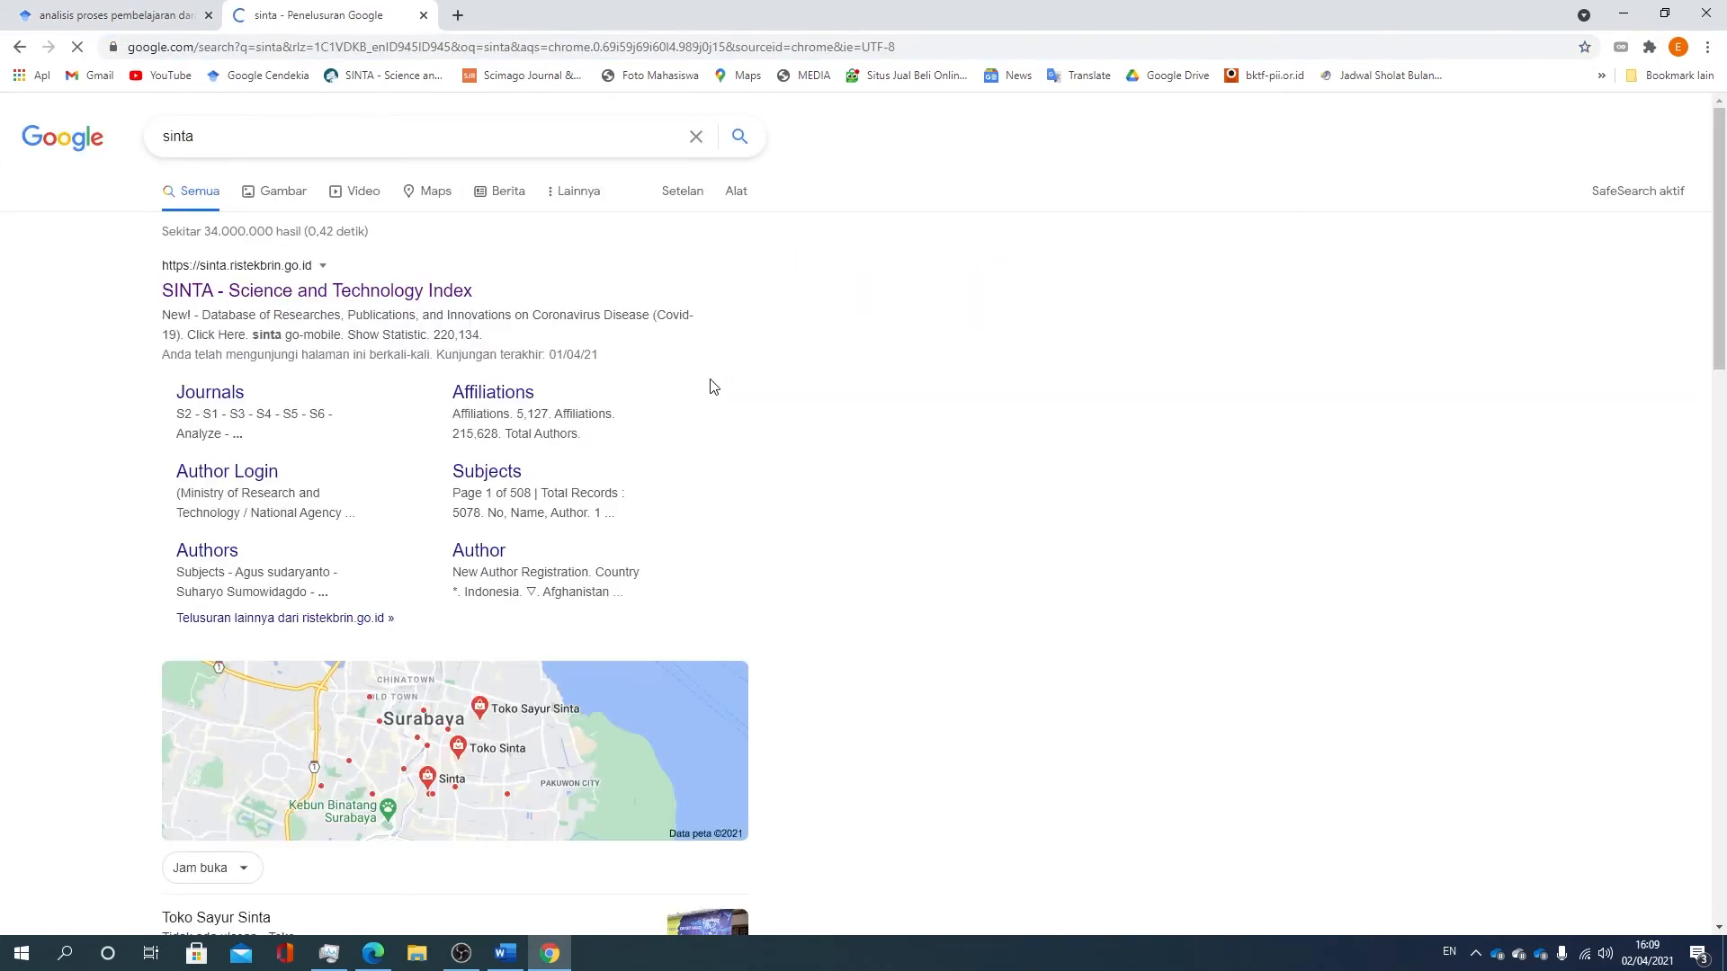
{"action": "left_click", "coordinate": [286, 304]}
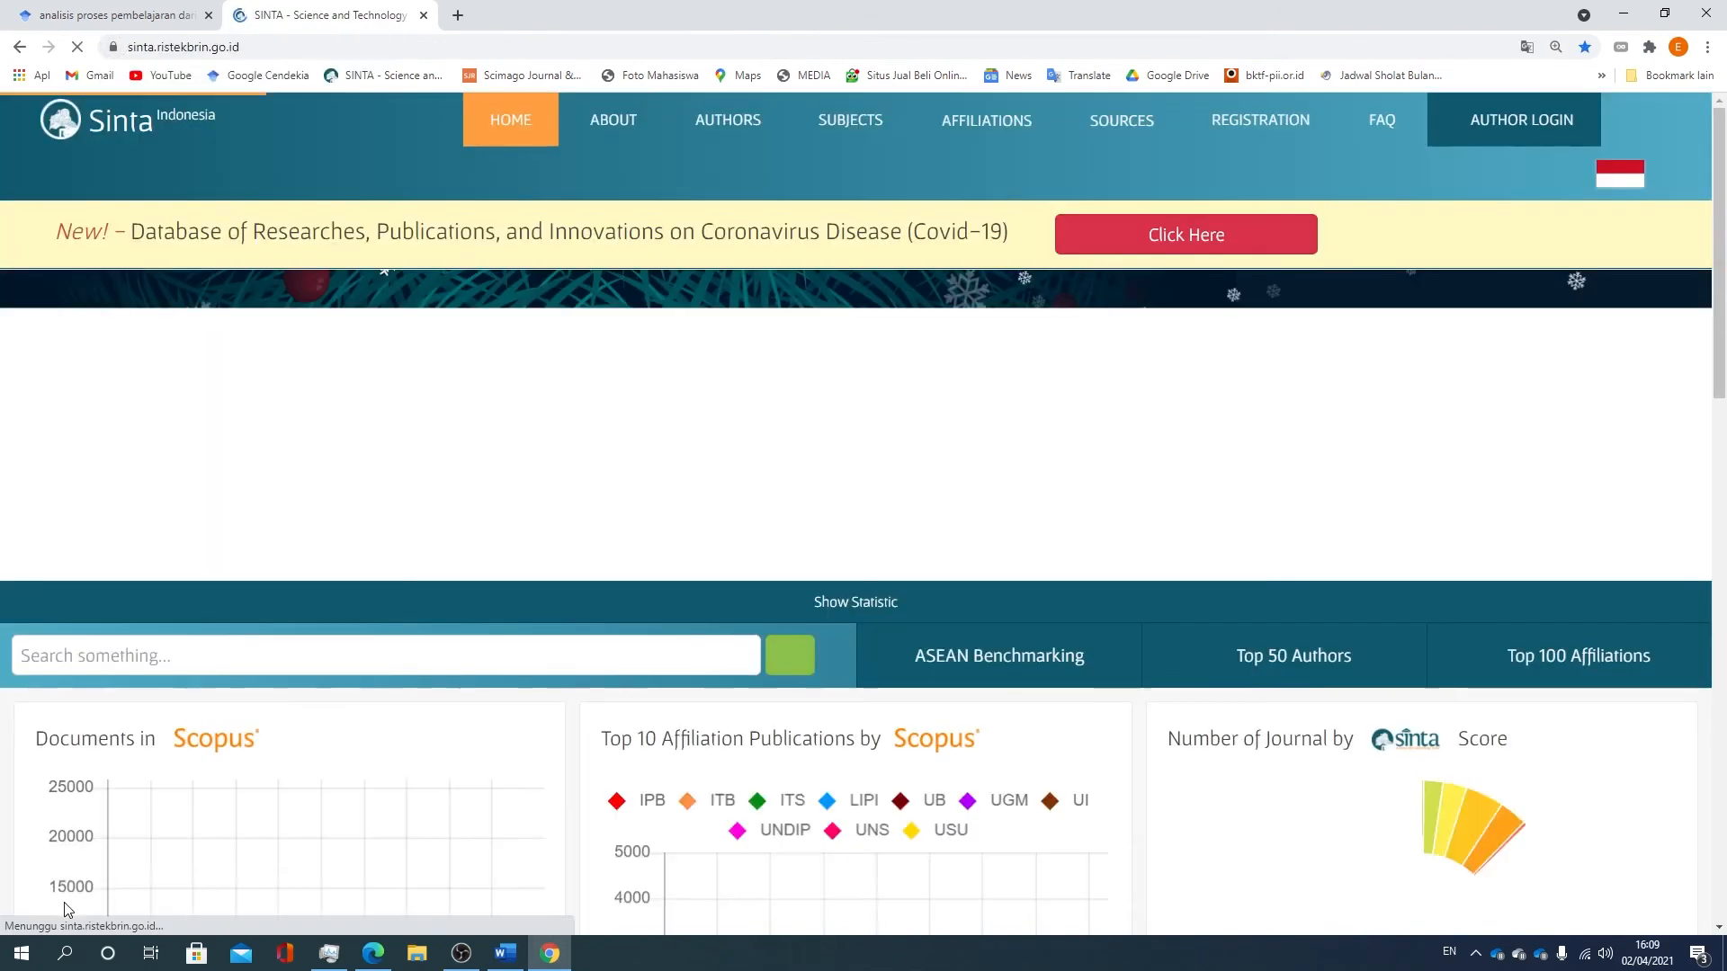
{"action": "scroll", "coordinate": [331, 789], "scroll_direction": "down", "scroll_amount": 6}
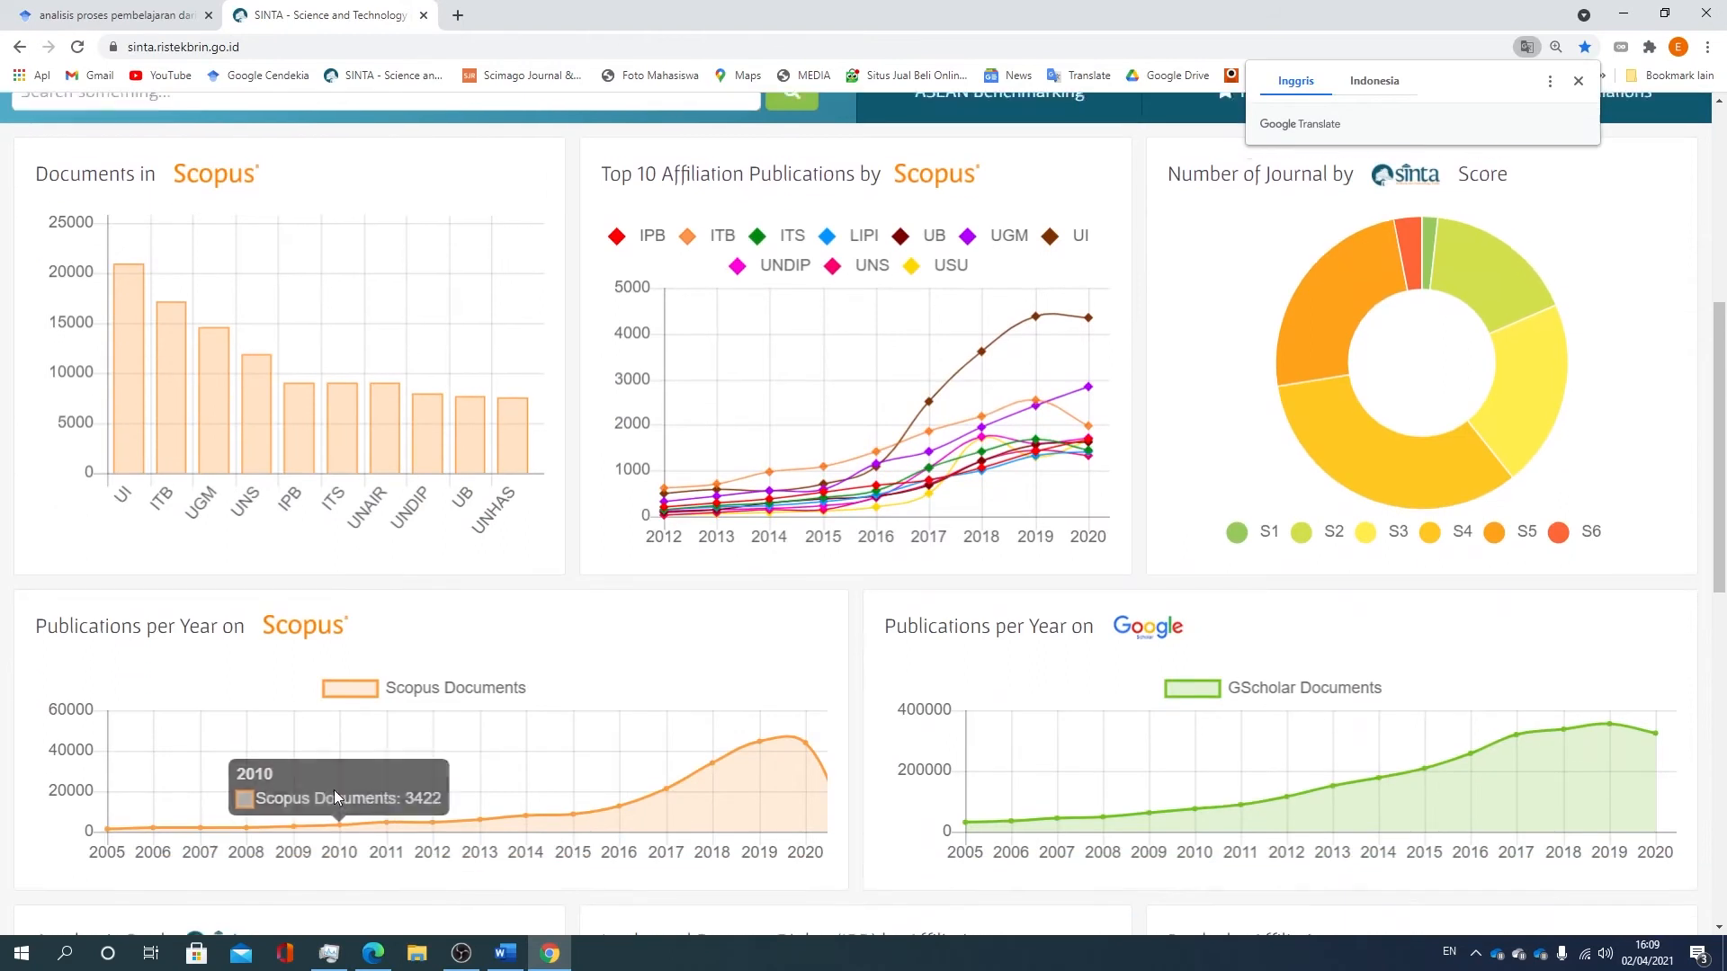
{"action": "scroll", "coordinate": [333, 790], "scroll_direction": "up", "scroll_amount": 4}
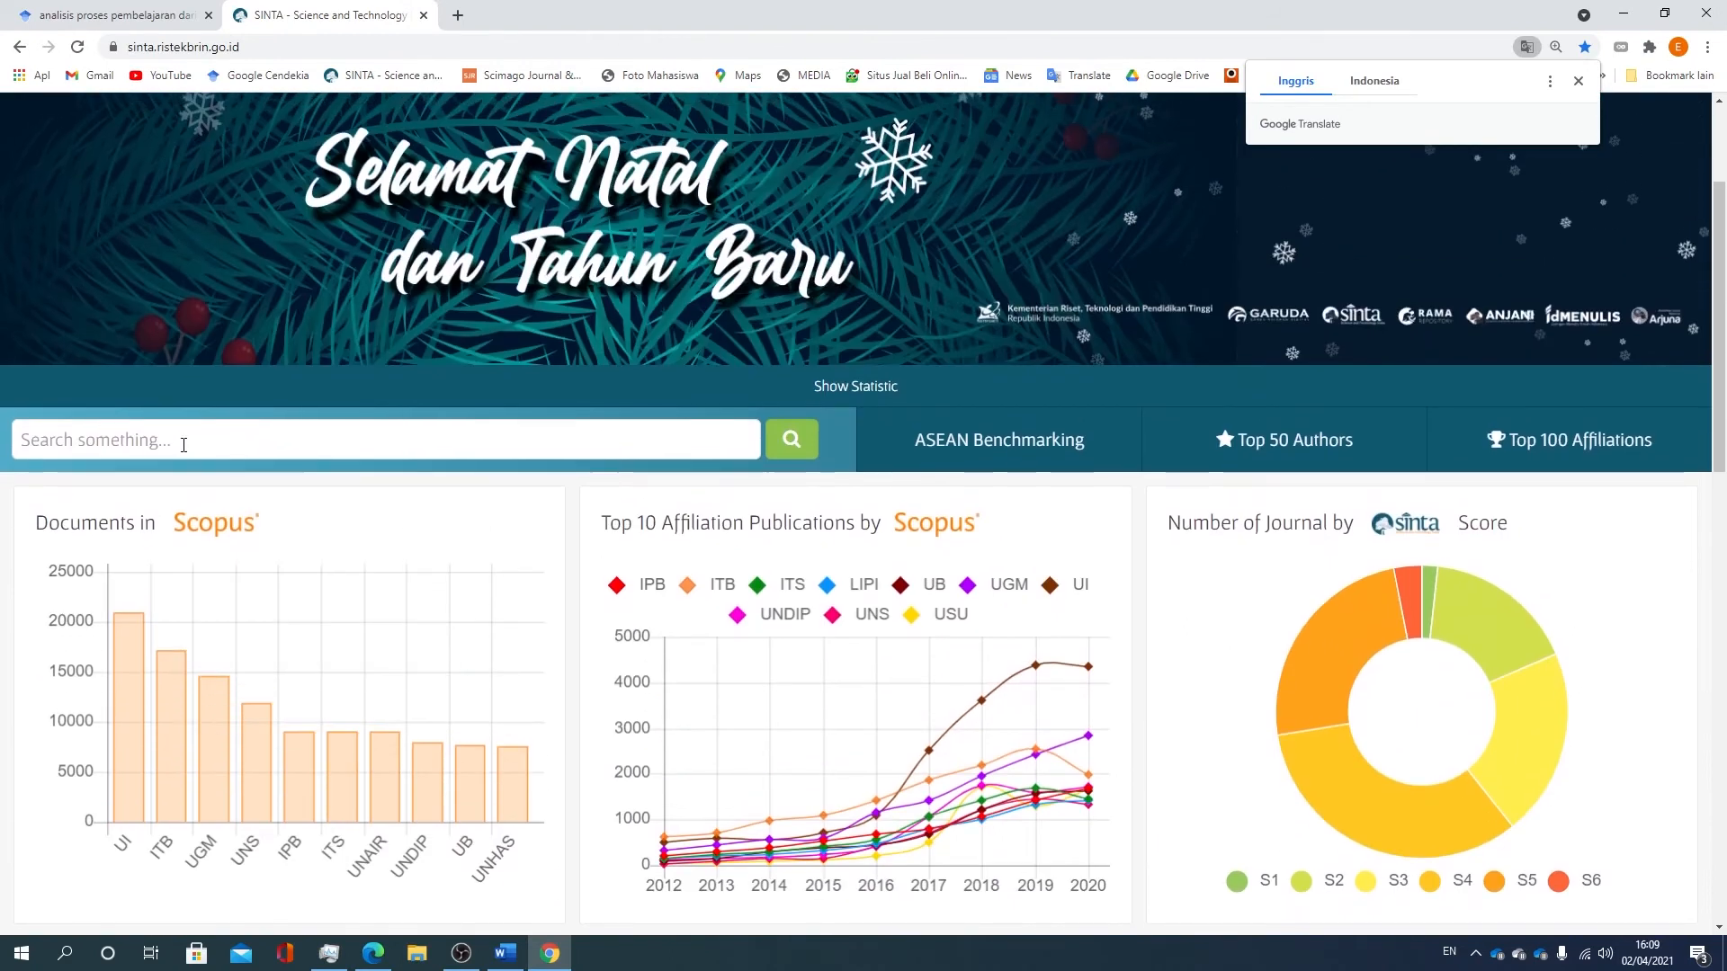
- Open the first article in the Google Scholar results to identify its journal, and search SINTA for "Basicedu"
{"action": "left_click", "coordinate": [79, 16]}
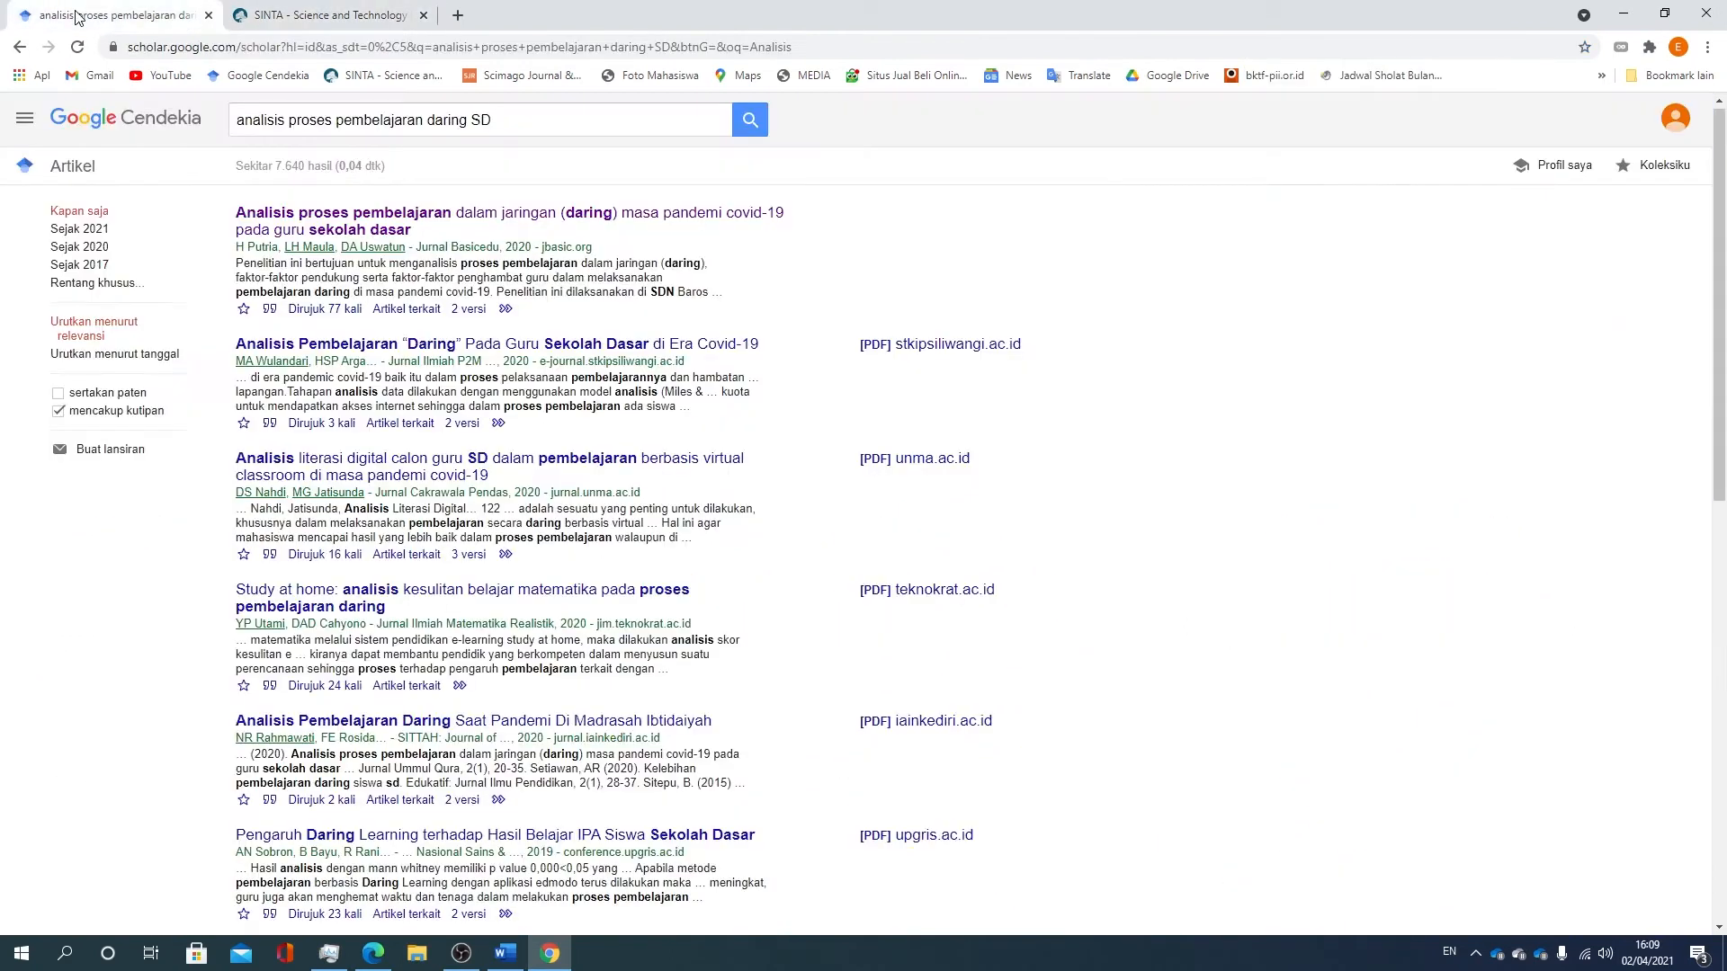
{"action": "left_click", "coordinate": [568, 220]}
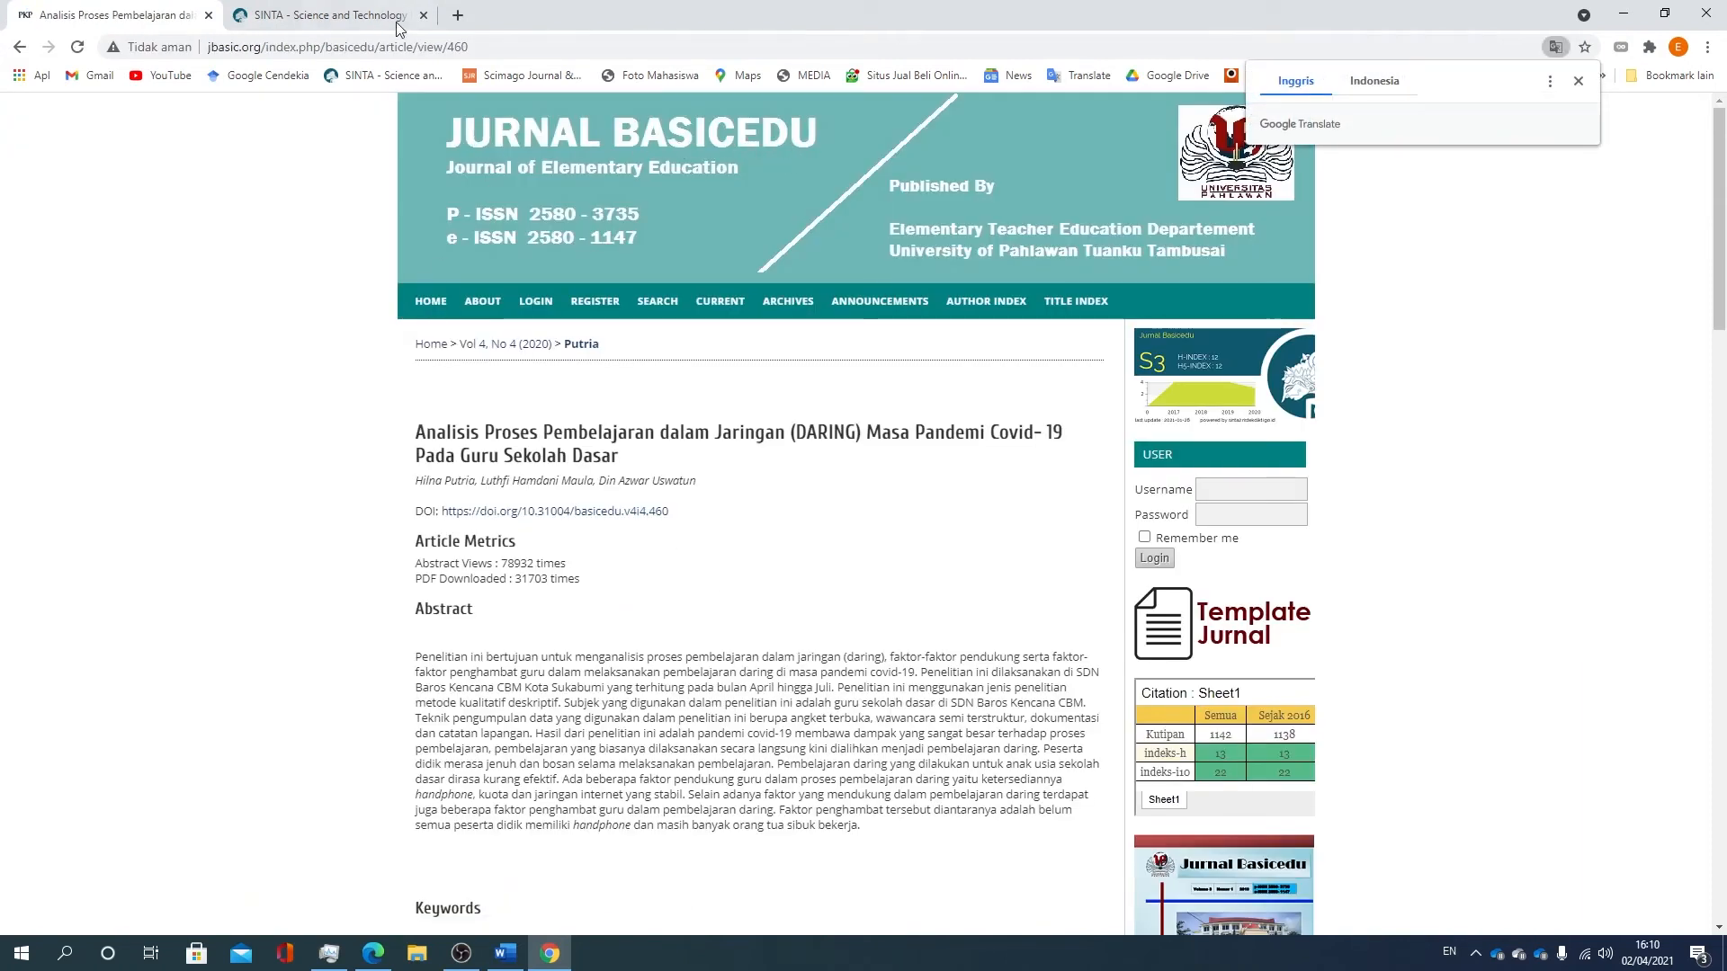
{"action": "left_click", "coordinate": [333, 15]}
{"action": "left_click", "coordinate": [344, 427]}
{"action": "type", "text": "Basicedu"}
{"action": "key", "text": "Return"}
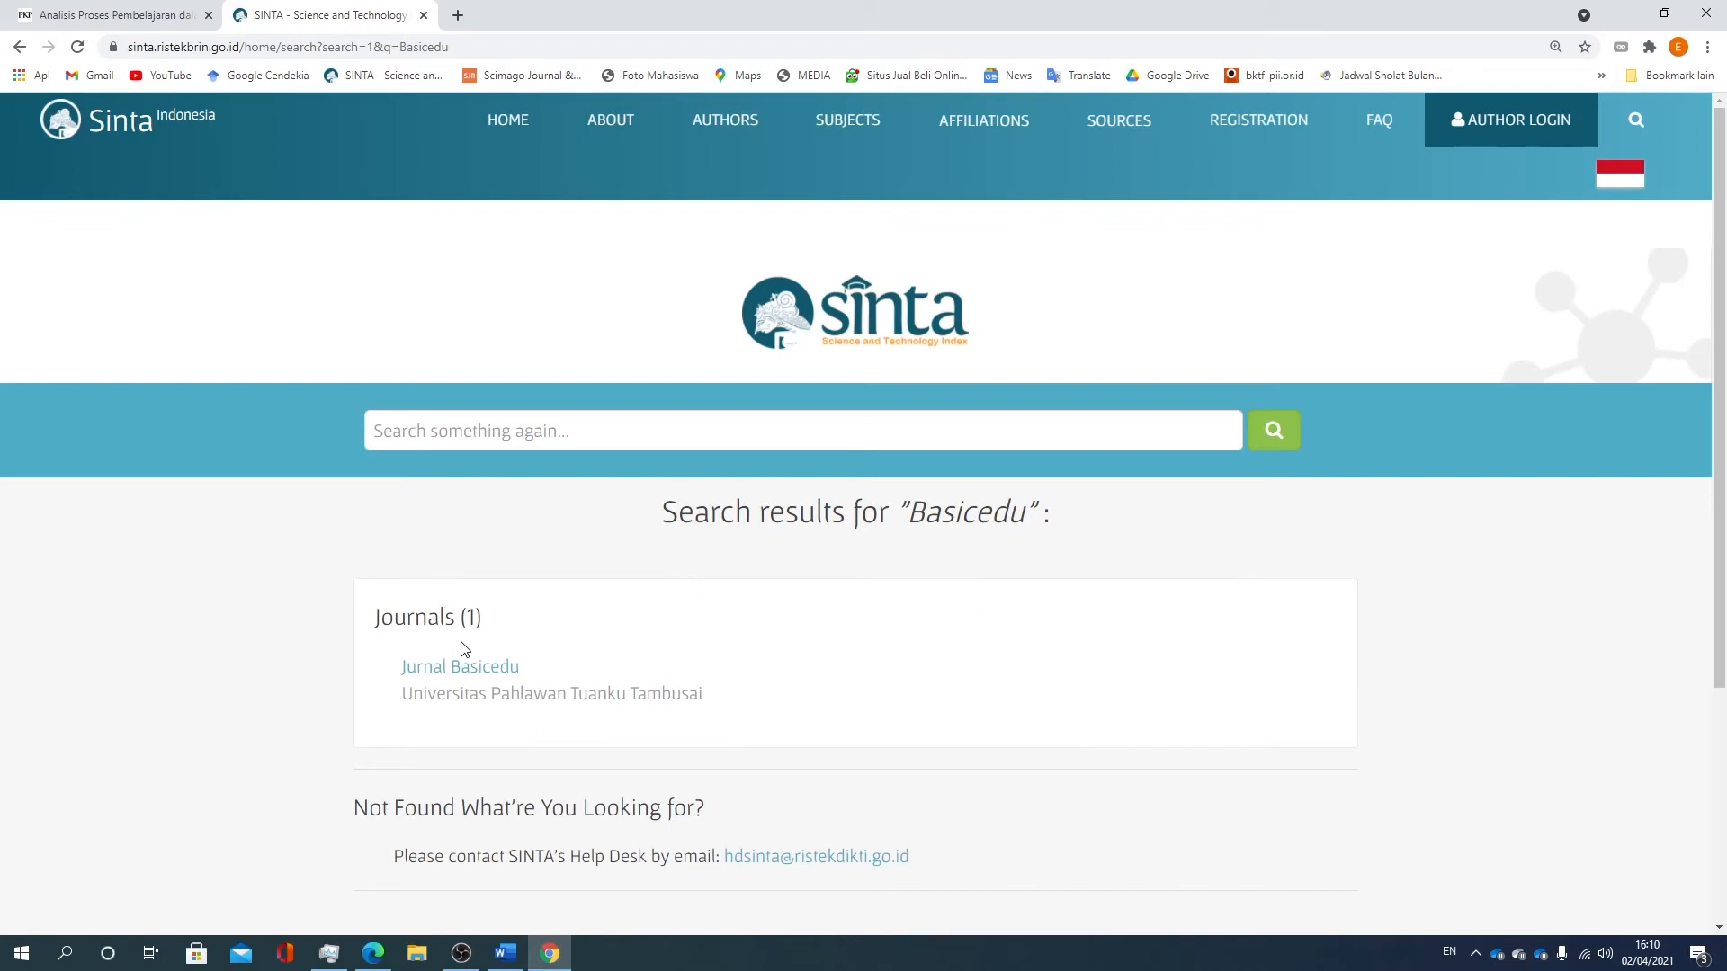
- Open the Jurnal Basicedu profile on SINTA and examine its Sinta score, accreditation and publication list
{"action": "scroll", "coordinate": [526, 675], "scroll_direction": "down", "scroll_amount": 1}
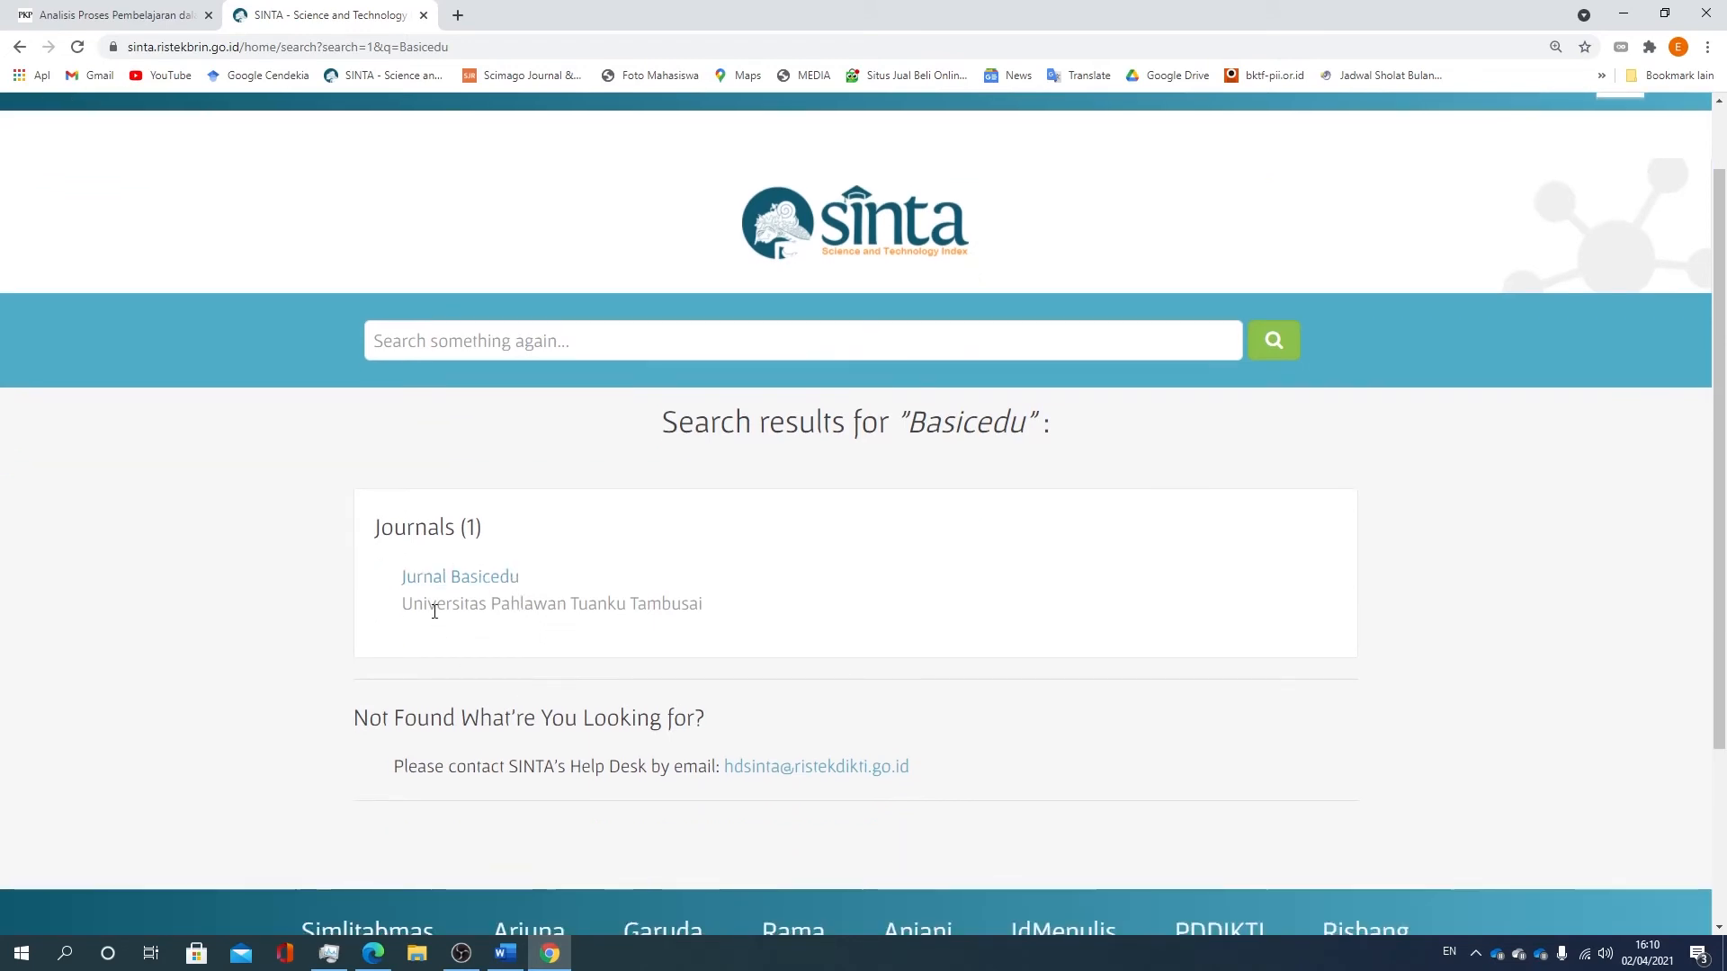
{"action": "left_click", "coordinate": [475, 585]}
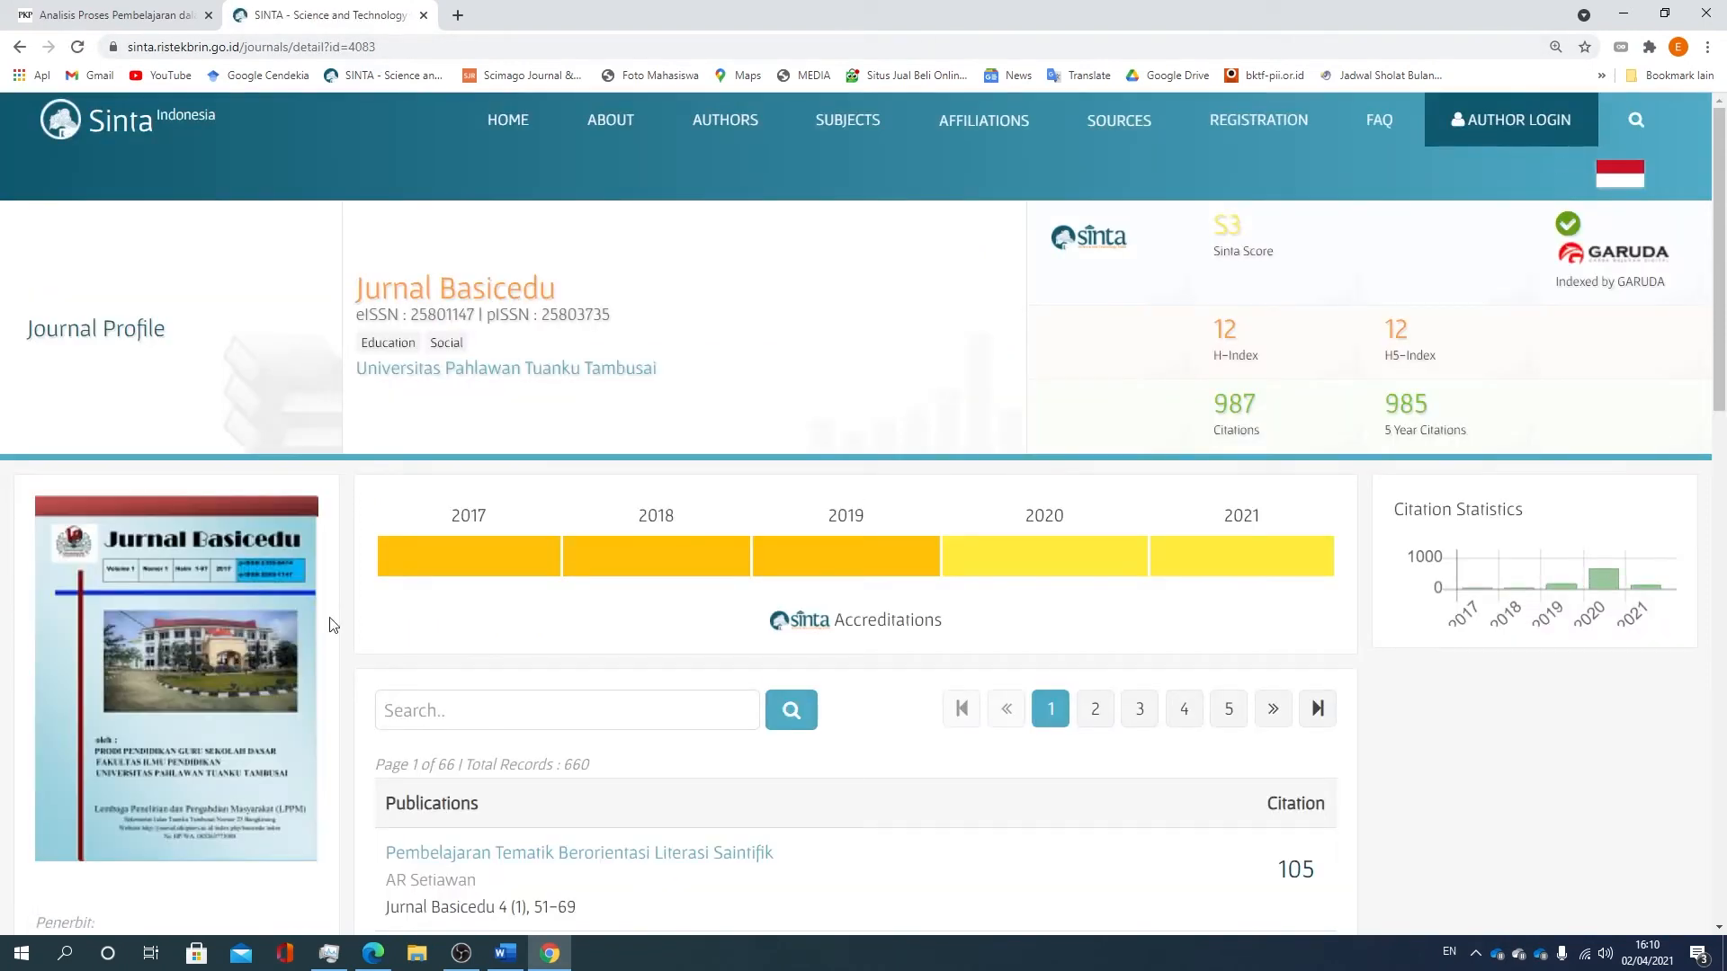
{"action": "scroll", "coordinate": [734, 661], "scroll_direction": "down", "scroll_amount": 5}
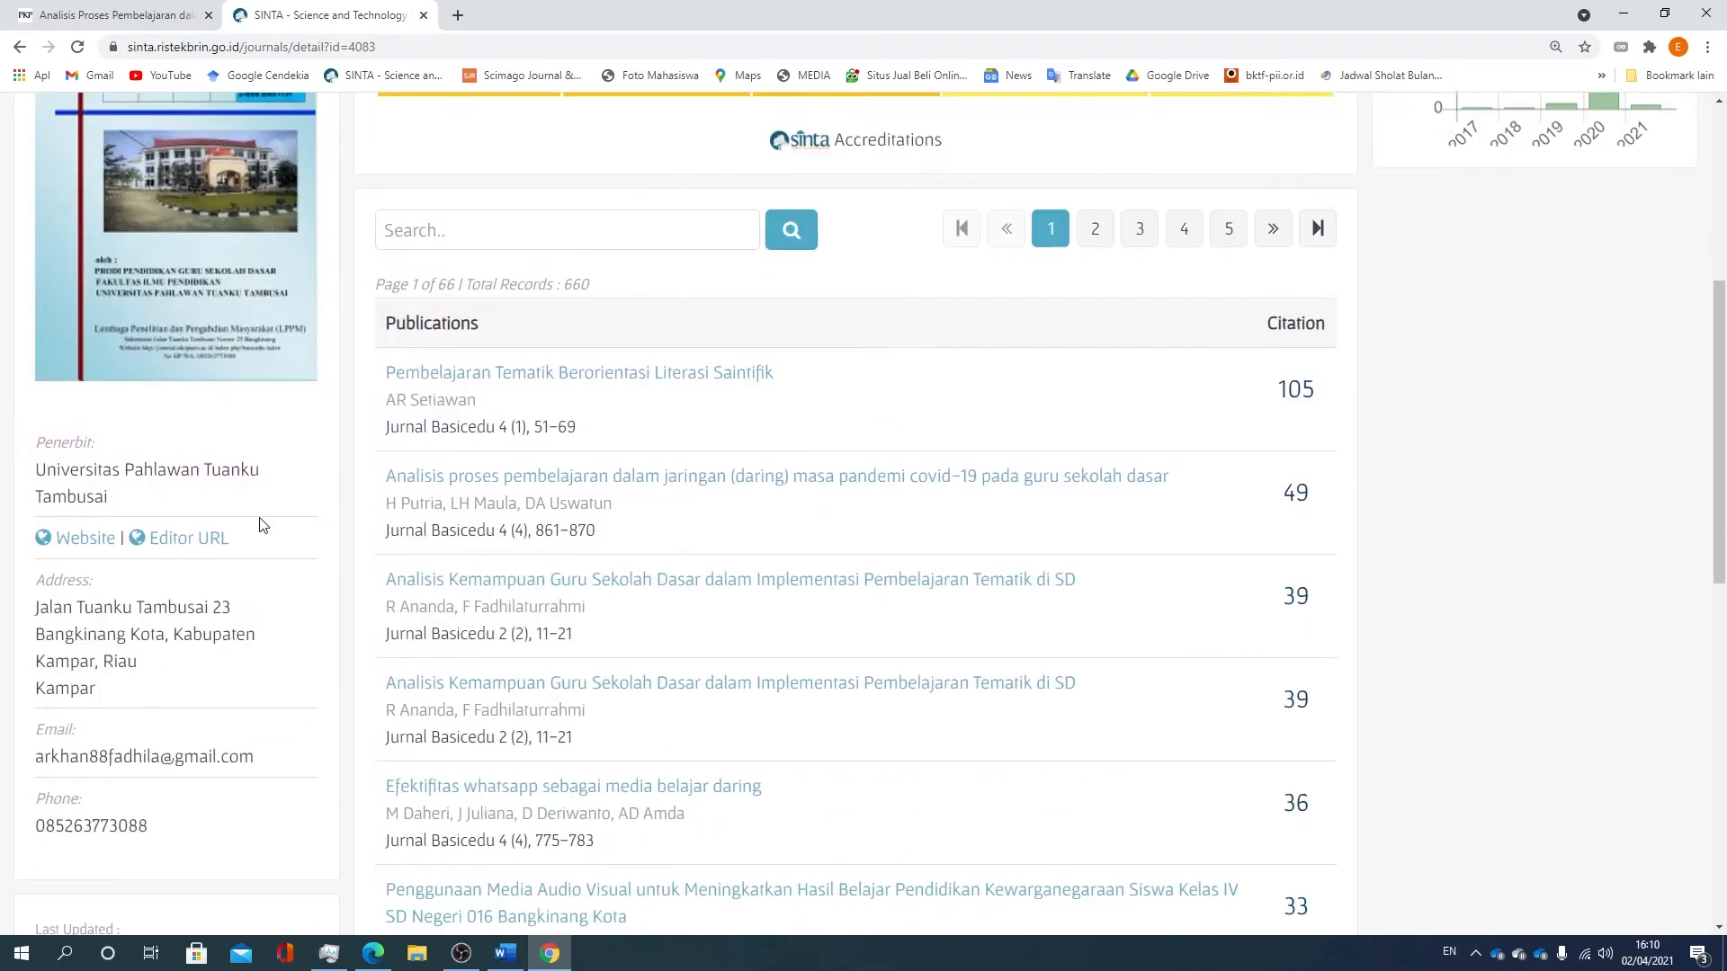
{"action": "scroll", "coordinate": [260, 525], "scroll_direction": "up", "scroll_amount": 5}
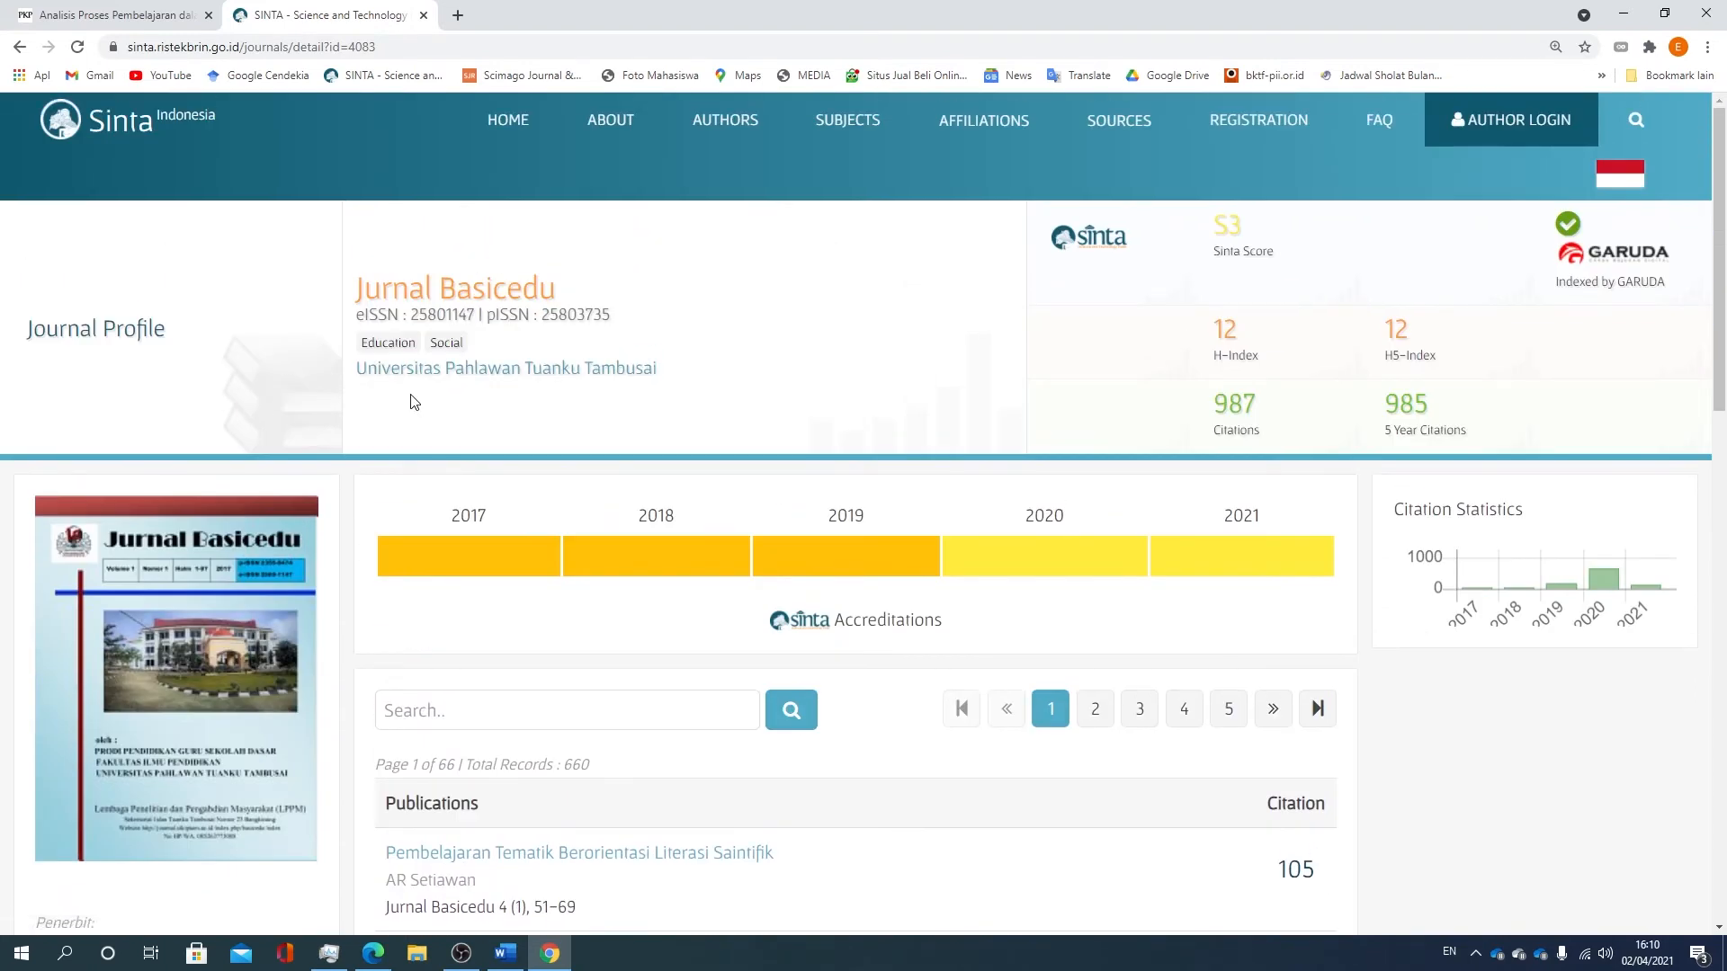
{"action": "scroll", "coordinate": [452, 497], "scroll_direction": "down", "scroll_amount": 5}
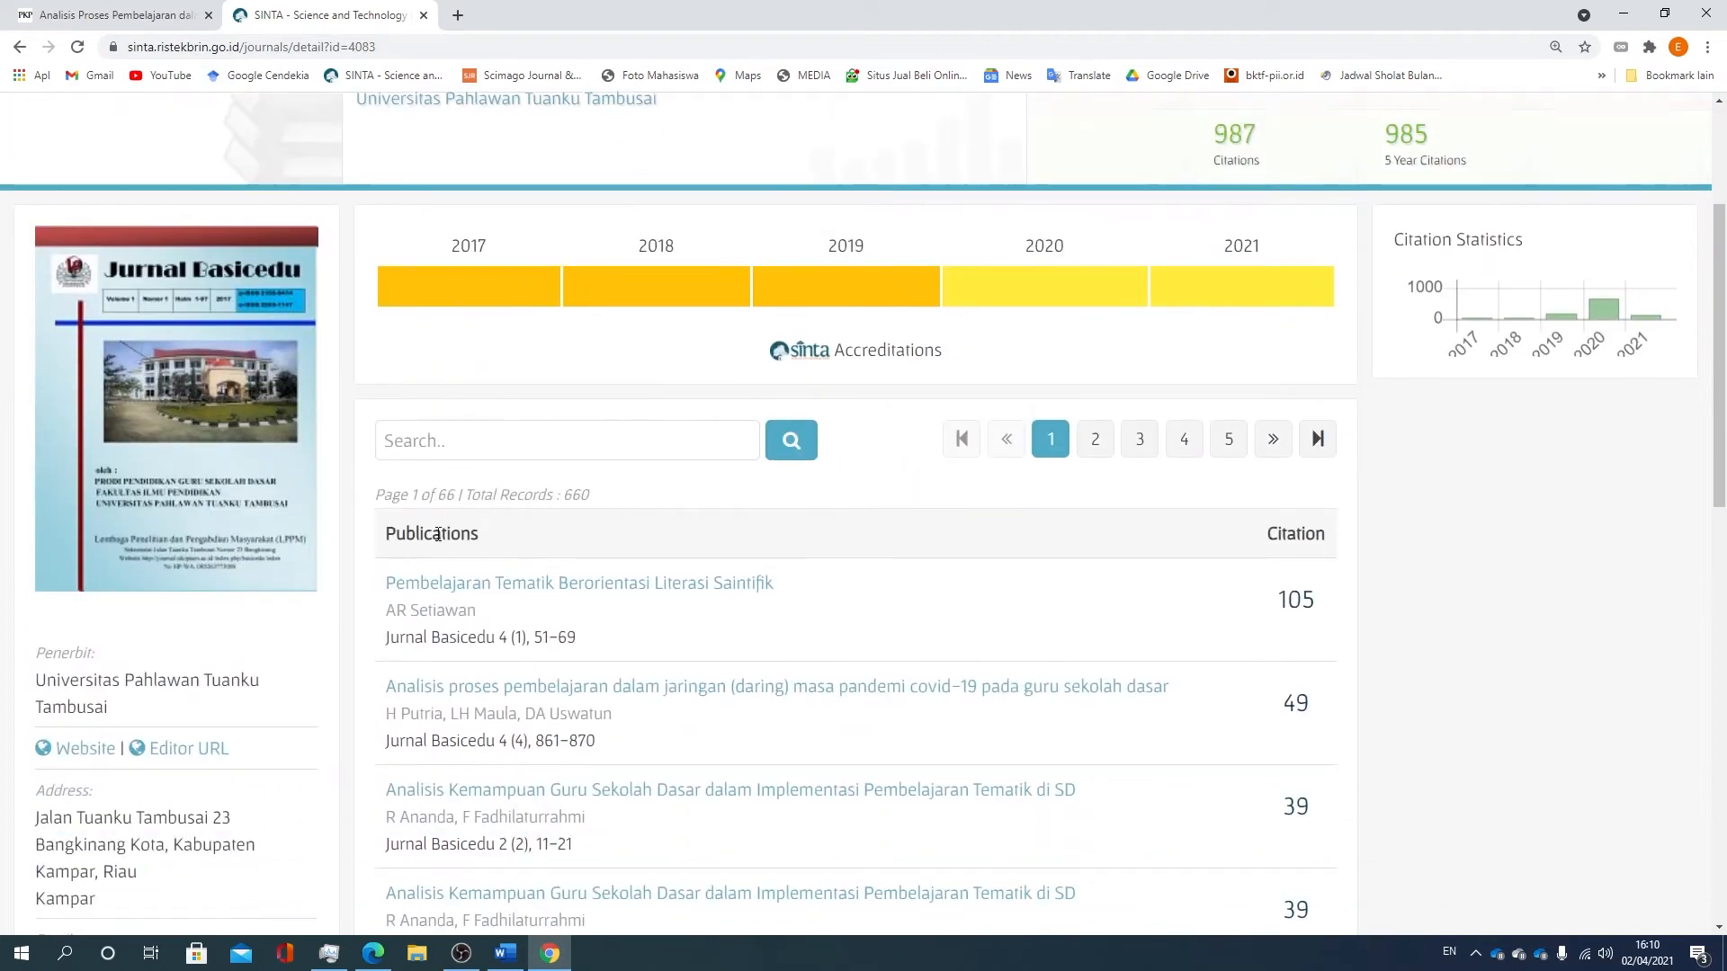
{"action": "scroll", "coordinate": [432, 608], "scroll_direction": "down", "scroll_amount": 5}
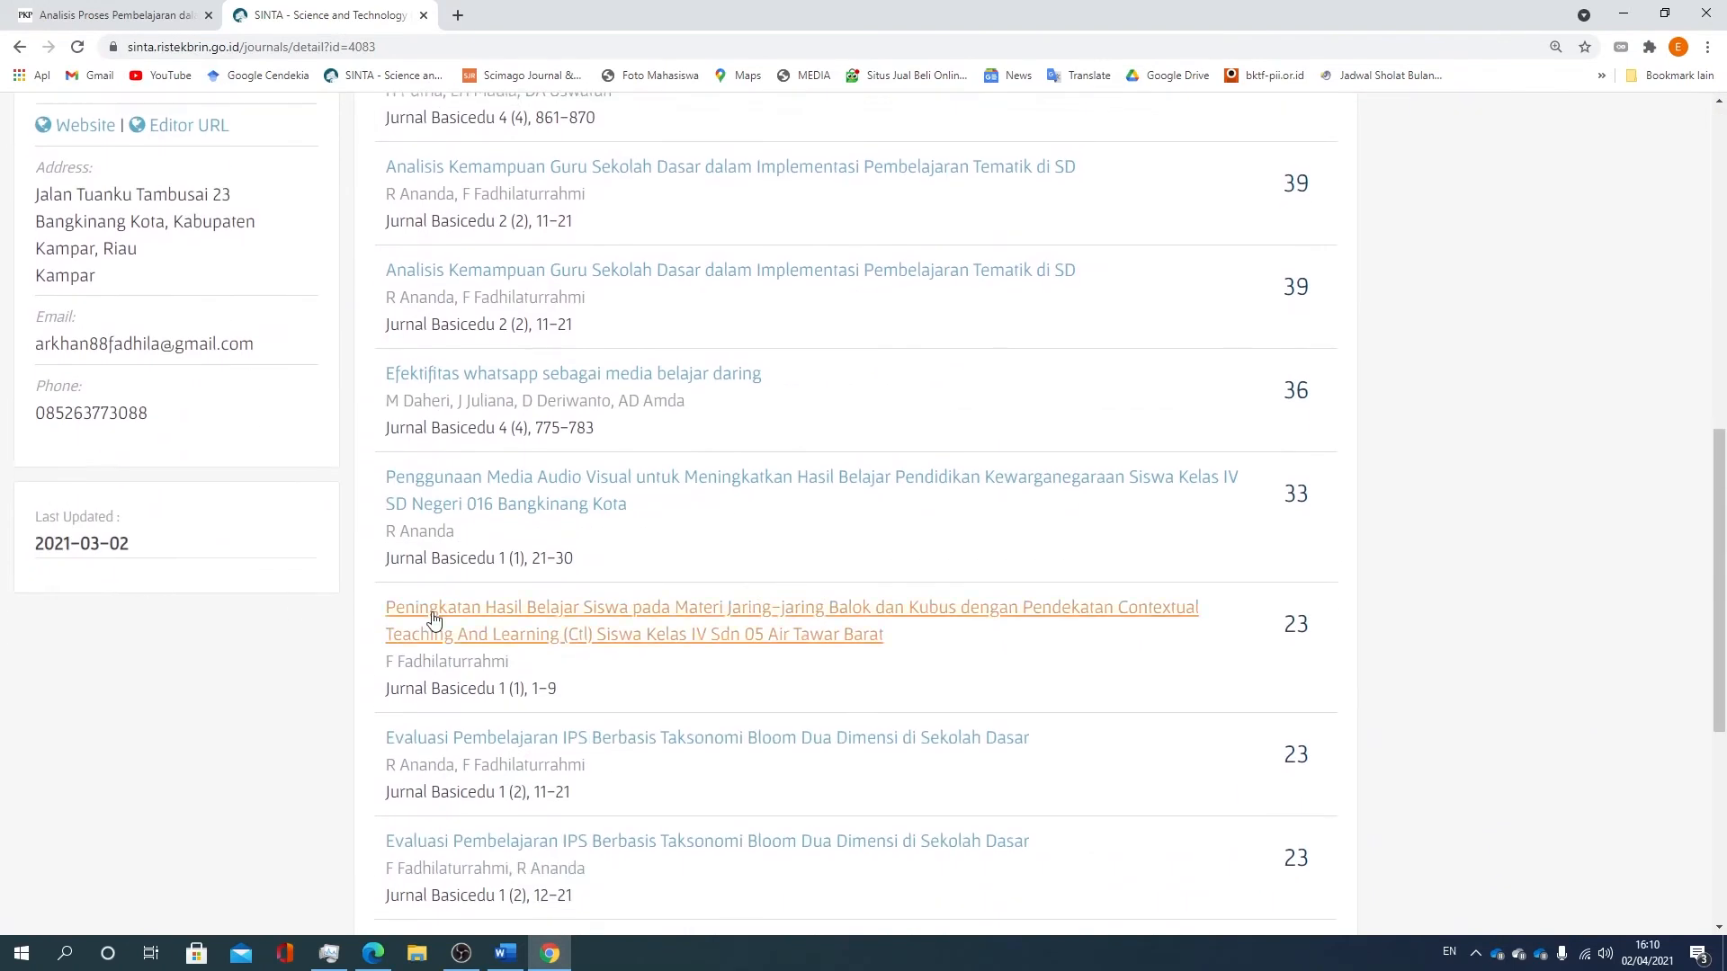
{"action": "scroll", "coordinate": [431, 608], "scroll_direction": "up", "scroll_amount": 10}
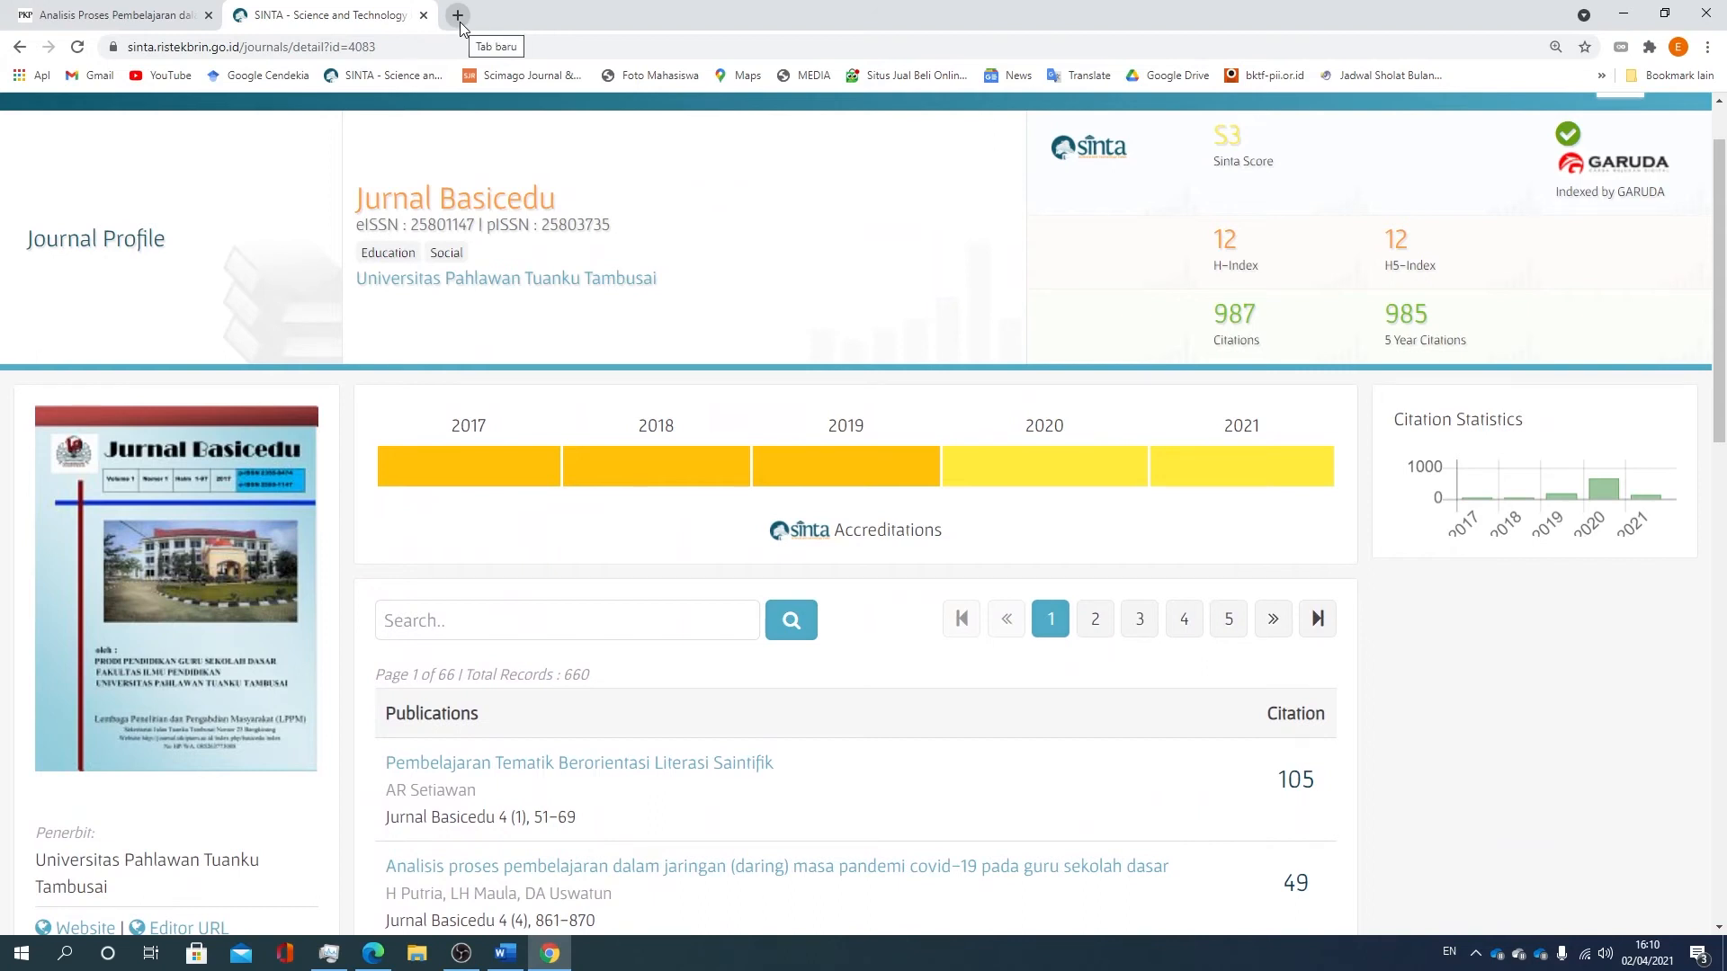
- Find the Scimago Journal & Country Rank site by searching Google for "scimago" in a new tab, and open it
{"action": "left_click", "coordinate": [460, 25]}
{"action": "left_click", "coordinate": [701, 384]}
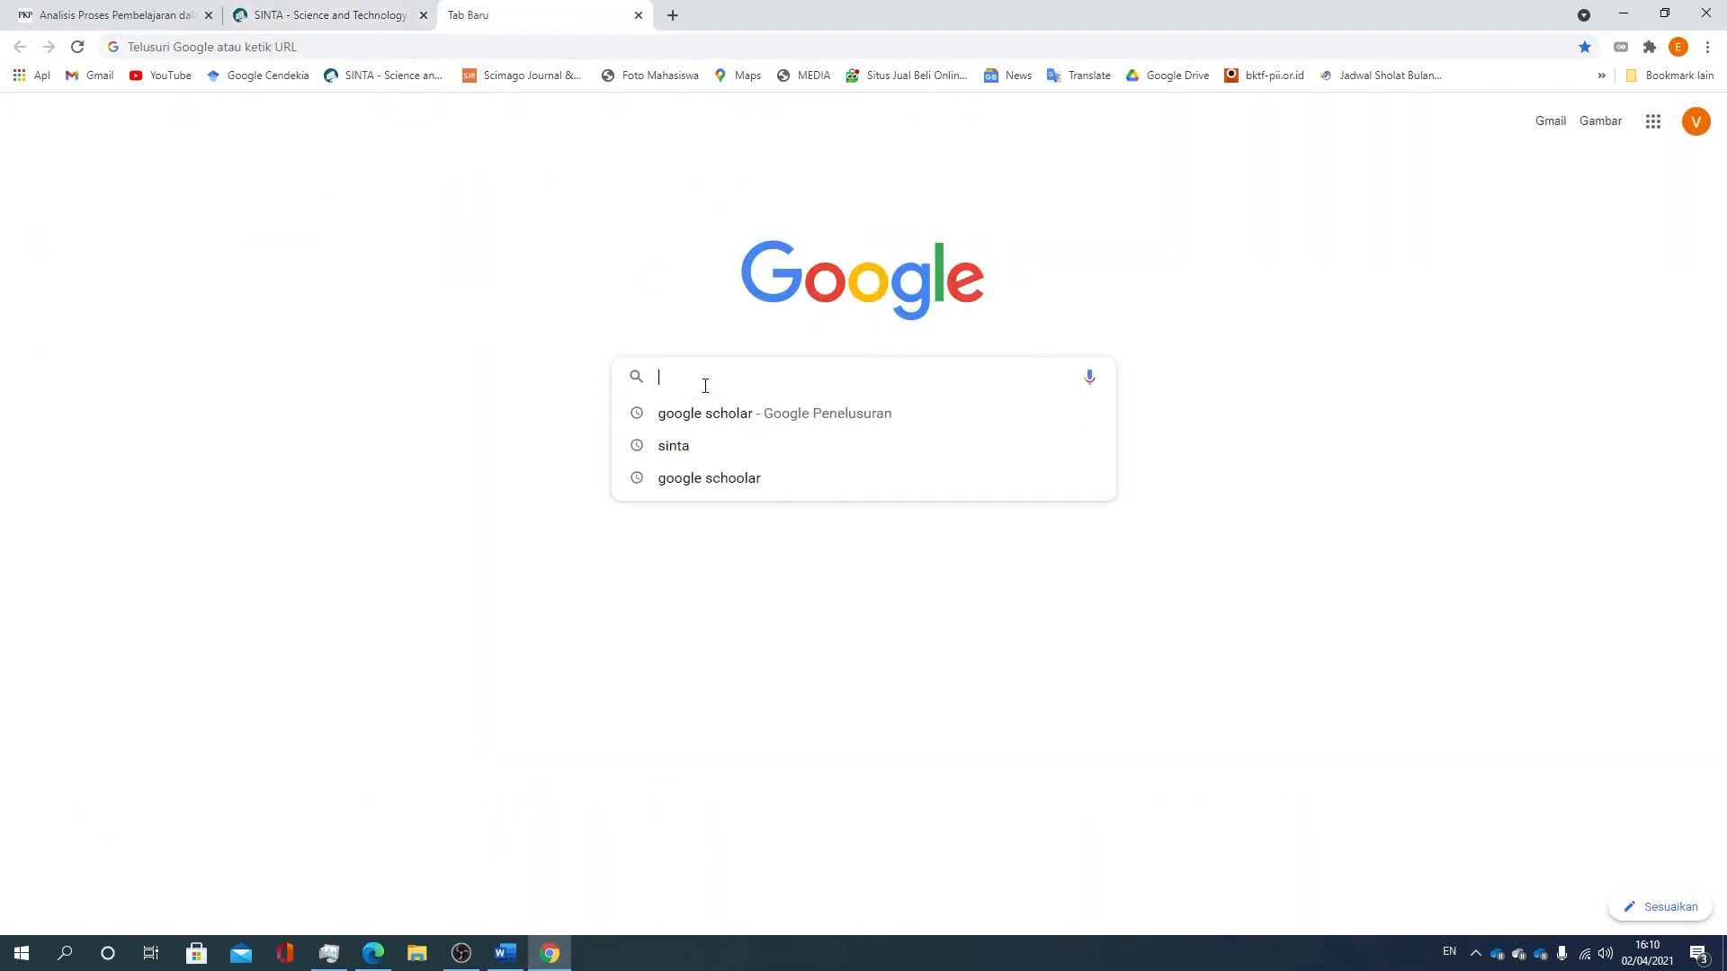
{"action": "type", "text": "scimago"}
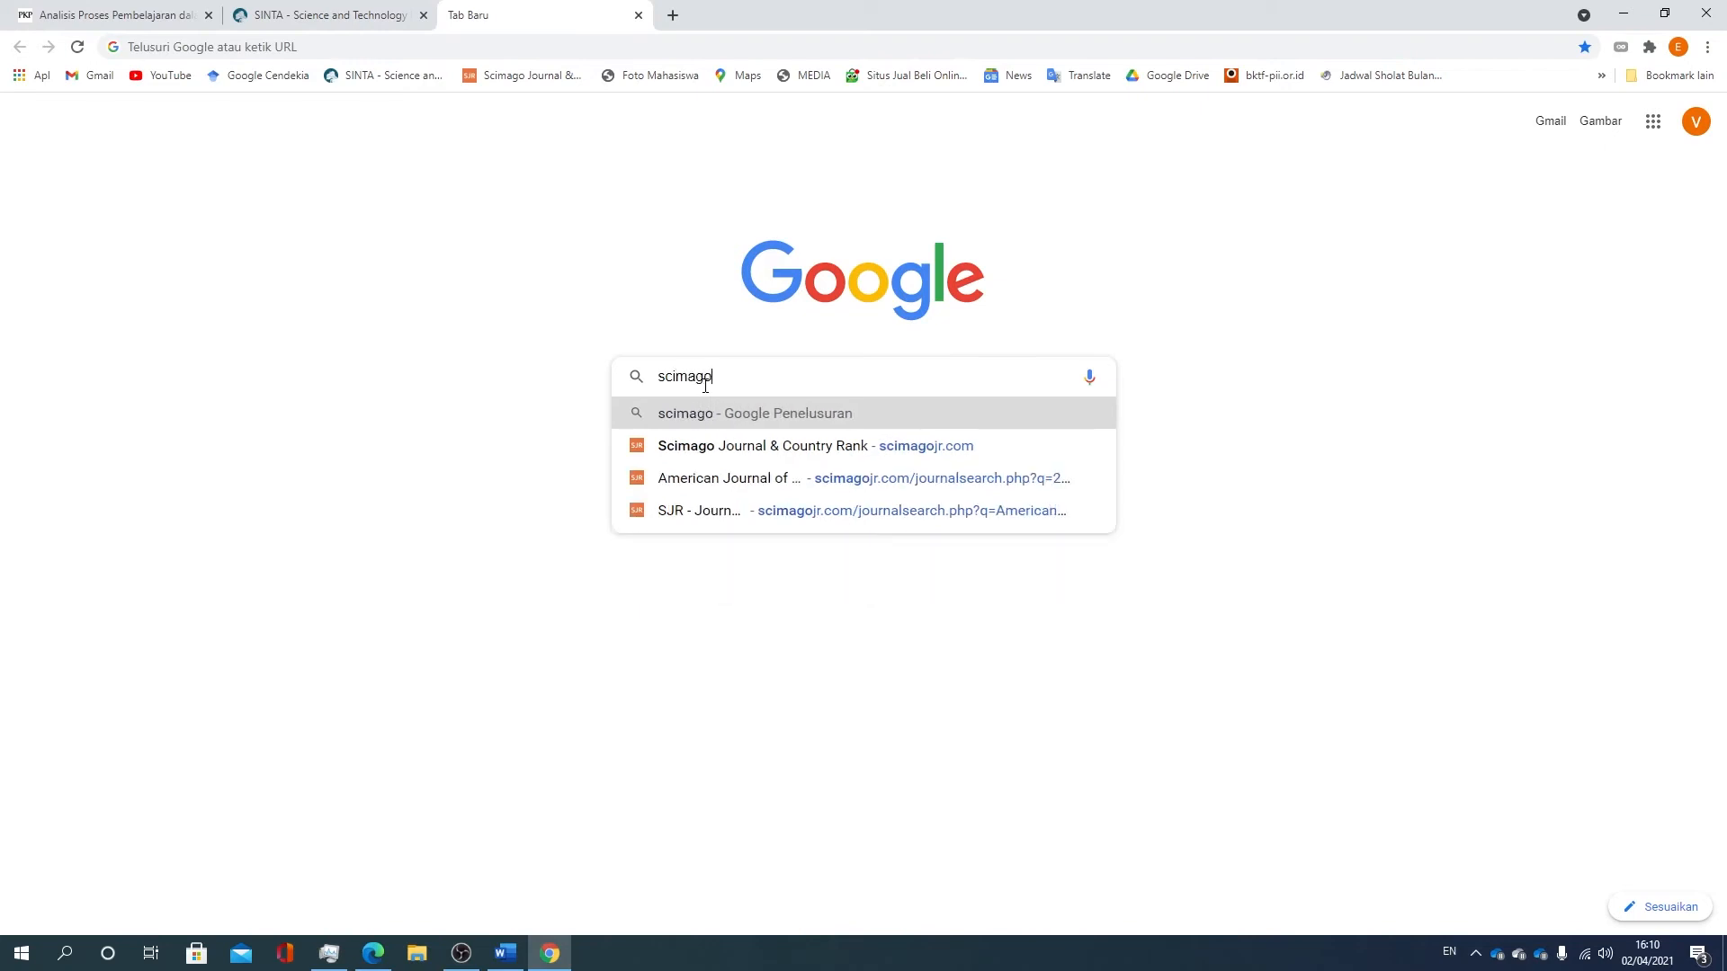
{"action": "key", "text": "Return"}
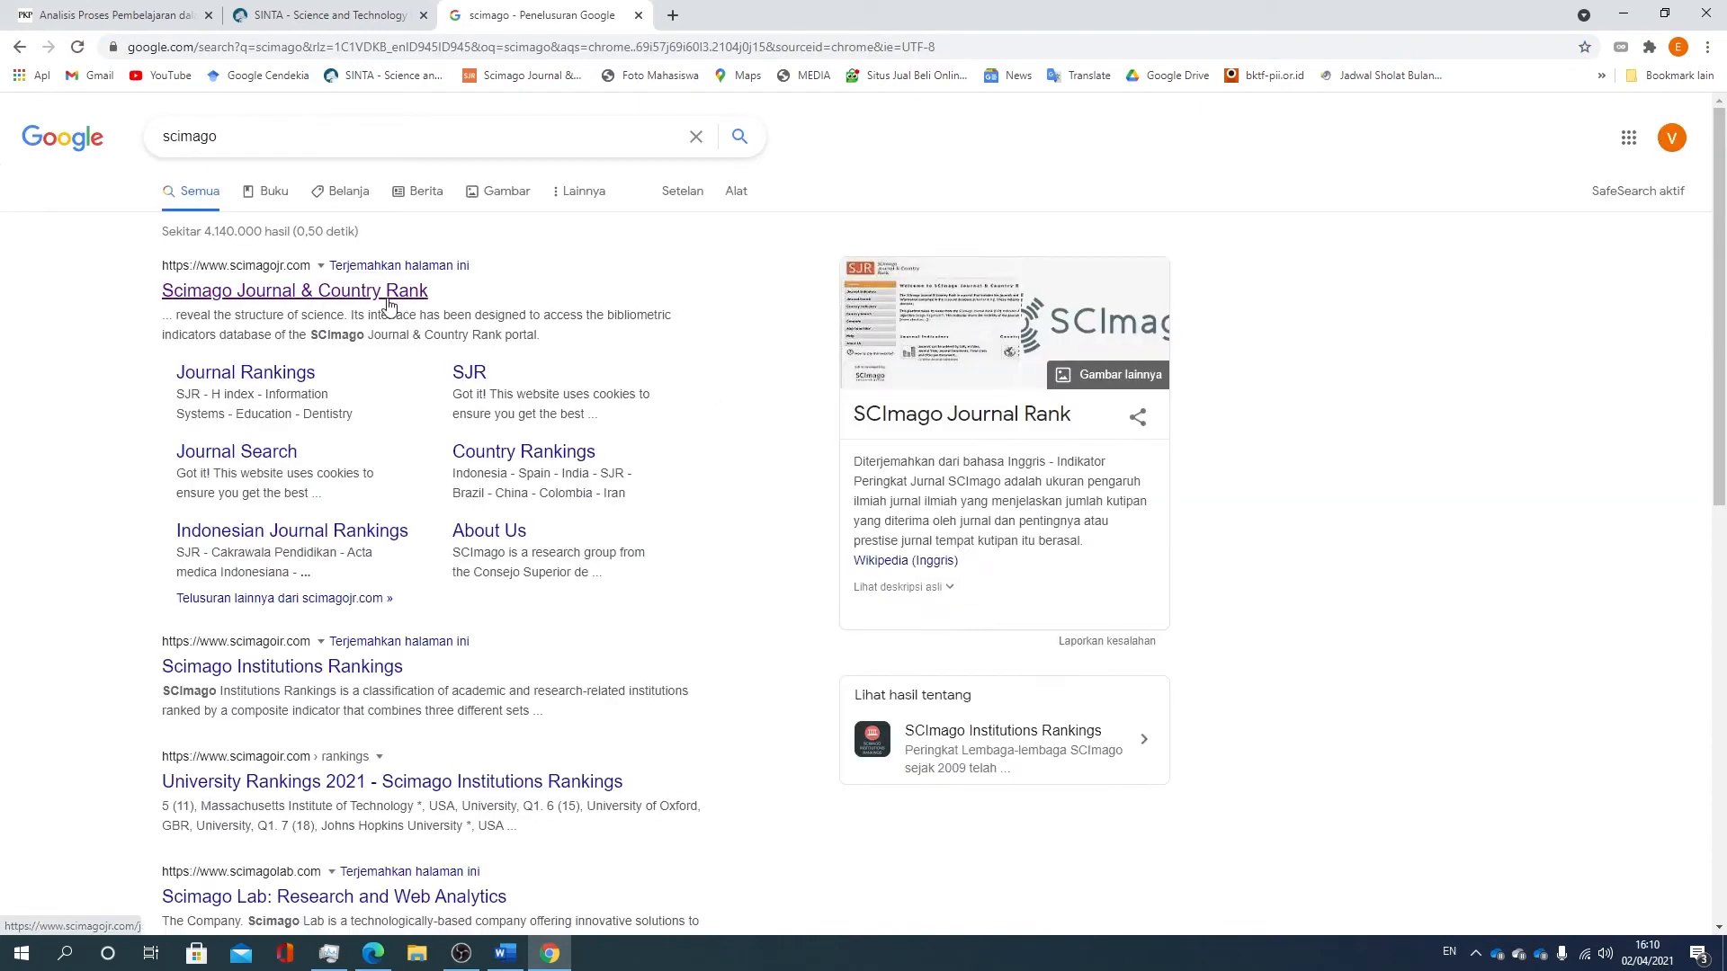
{"action": "left_click", "coordinate": [389, 303]}
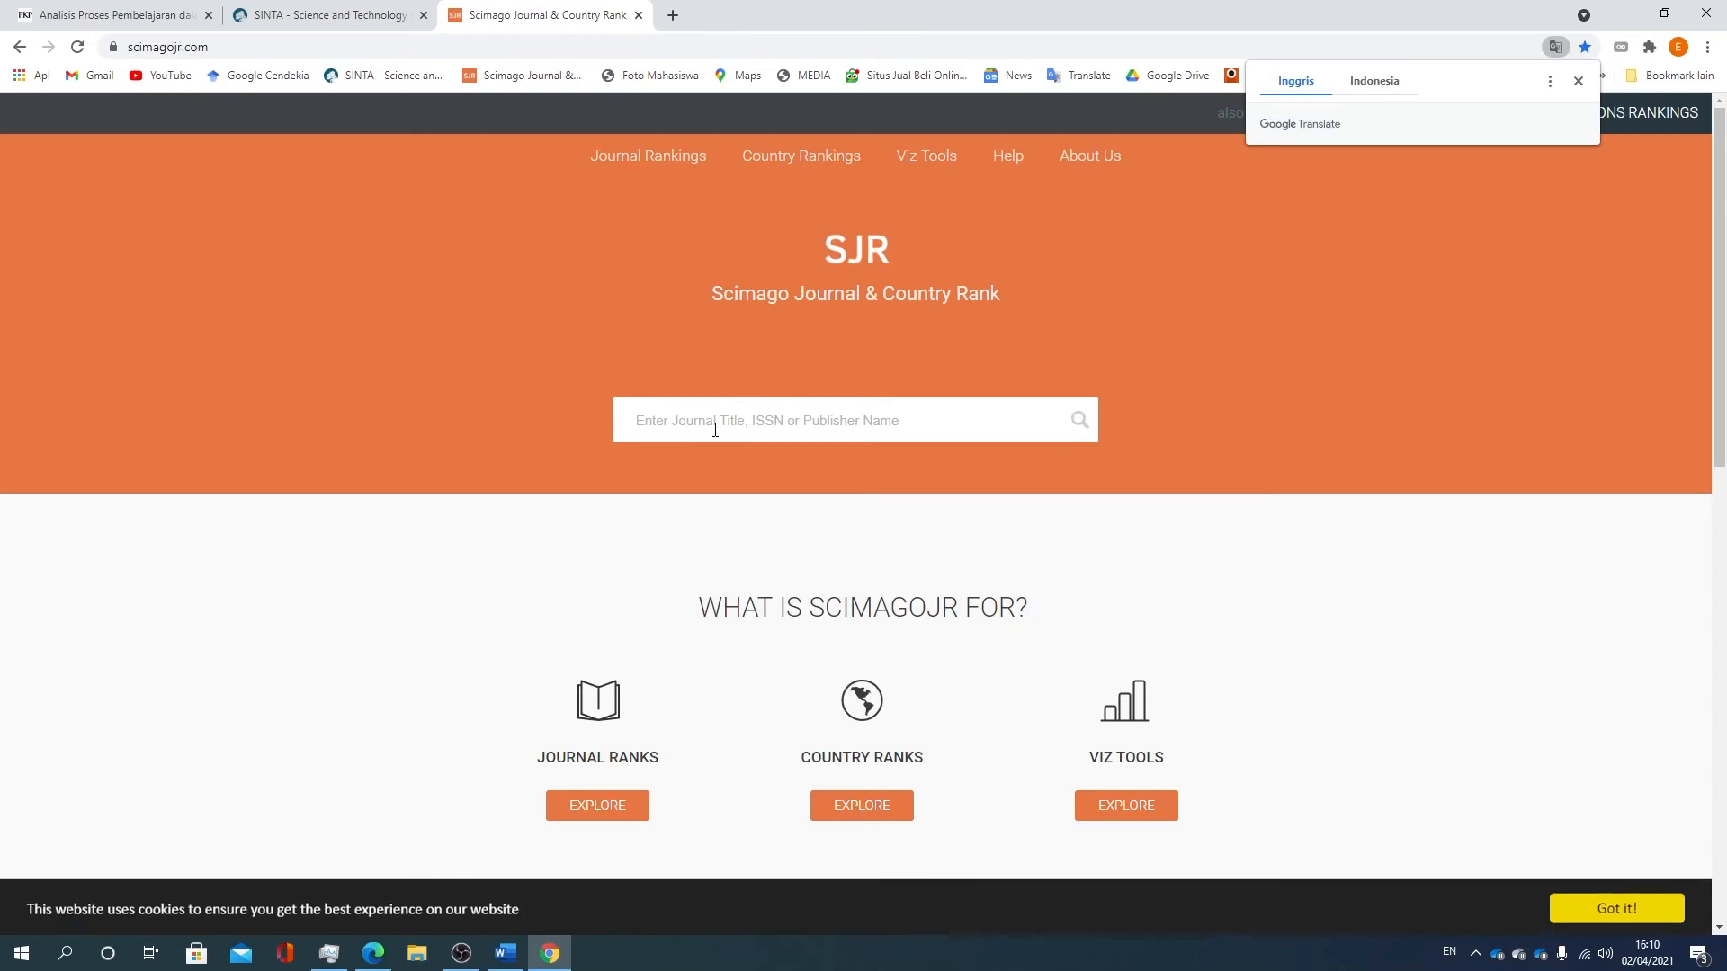
- Return from the Jurnal Basicedu article to Google Scholar and search for "teaching strategies pandemic"
{"action": "left_click", "coordinate": [110, 12]}
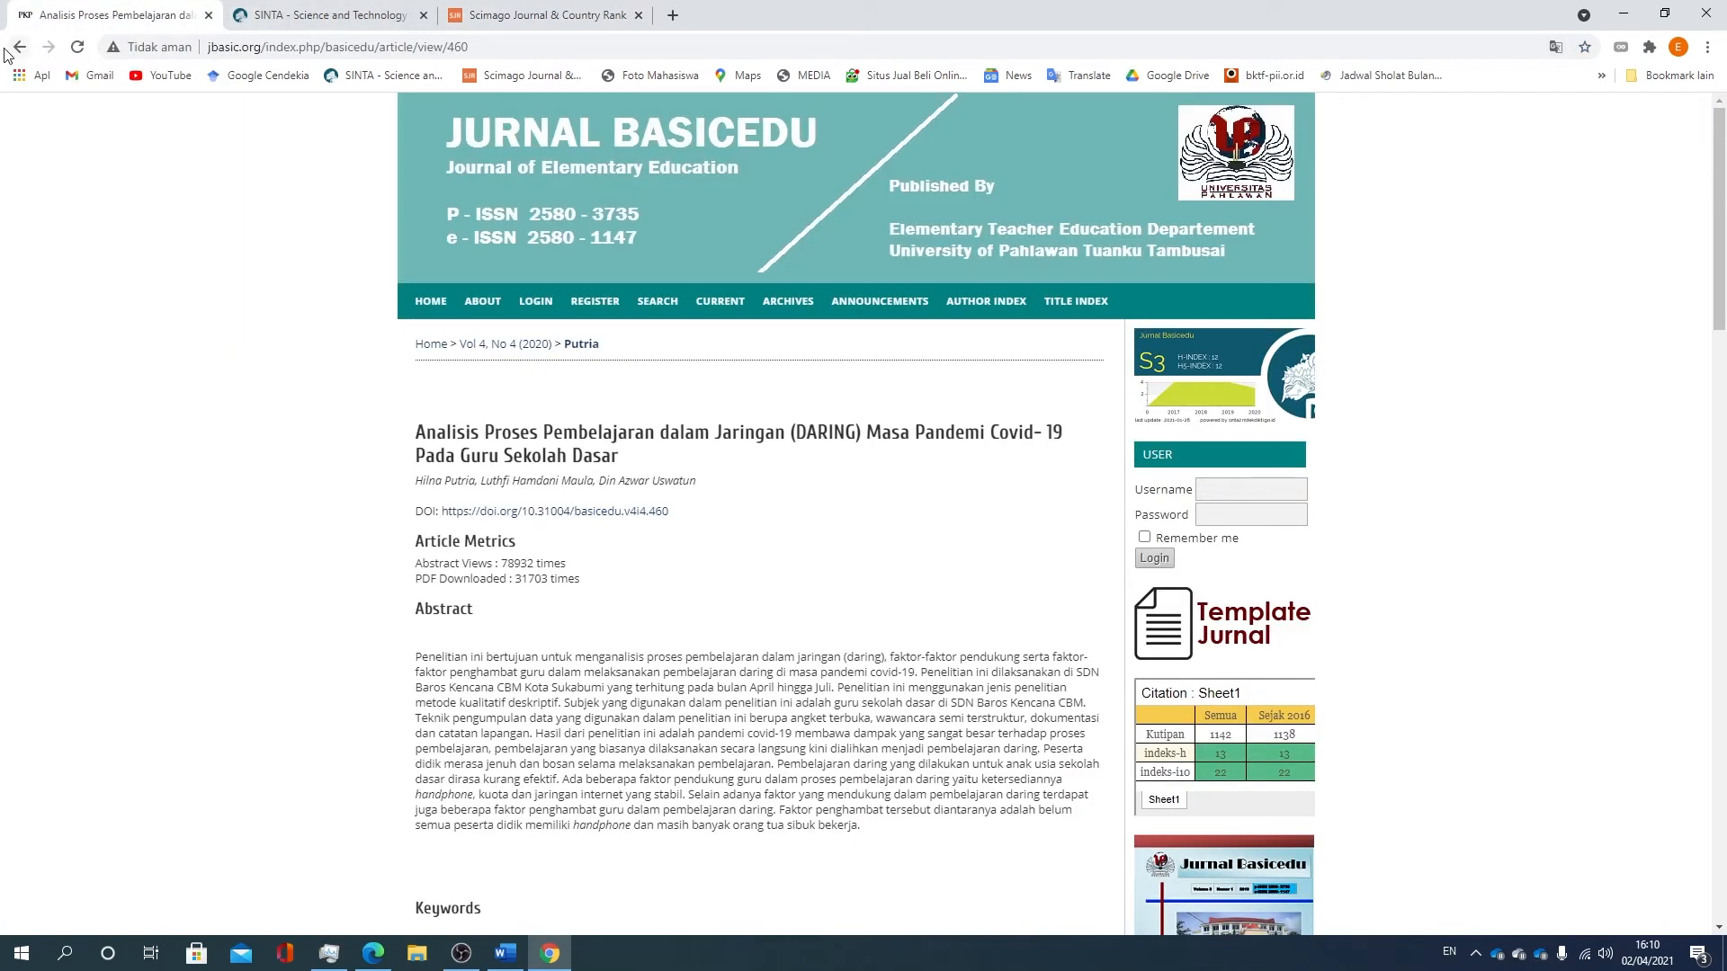
{"action": "left_click", "coordinate": [19, 47]}
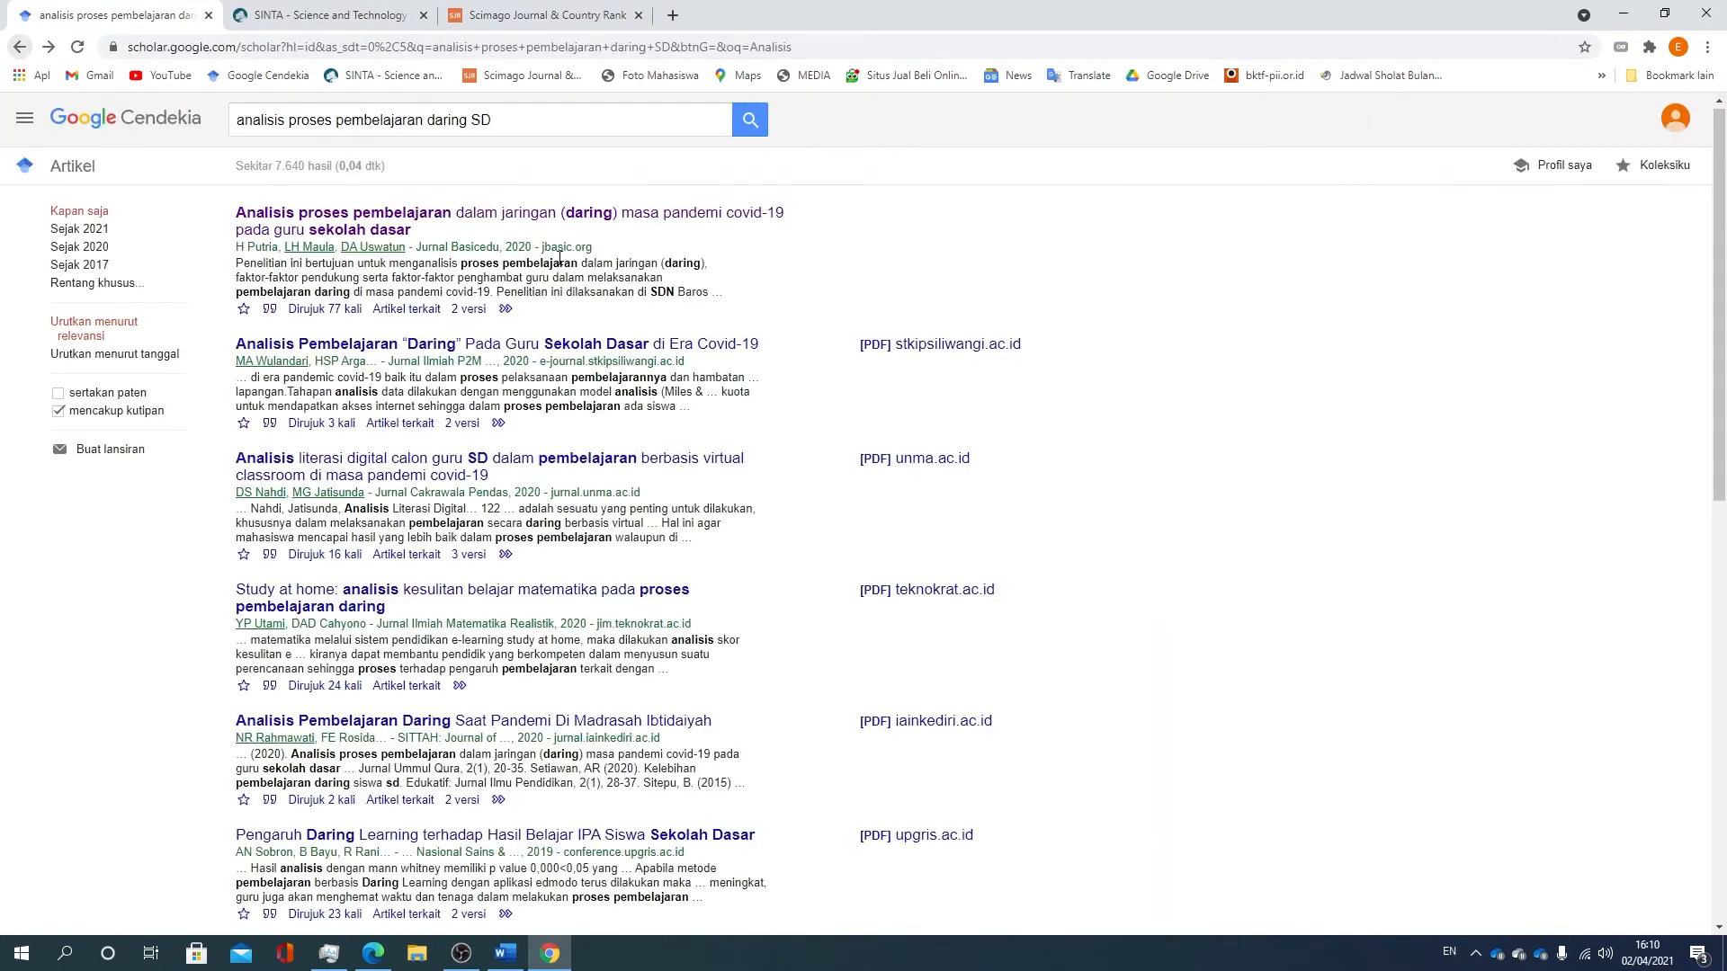
{"action": "left_click_drag", "start_coordinate": [490, 122], "coordinate": [229, 132]}
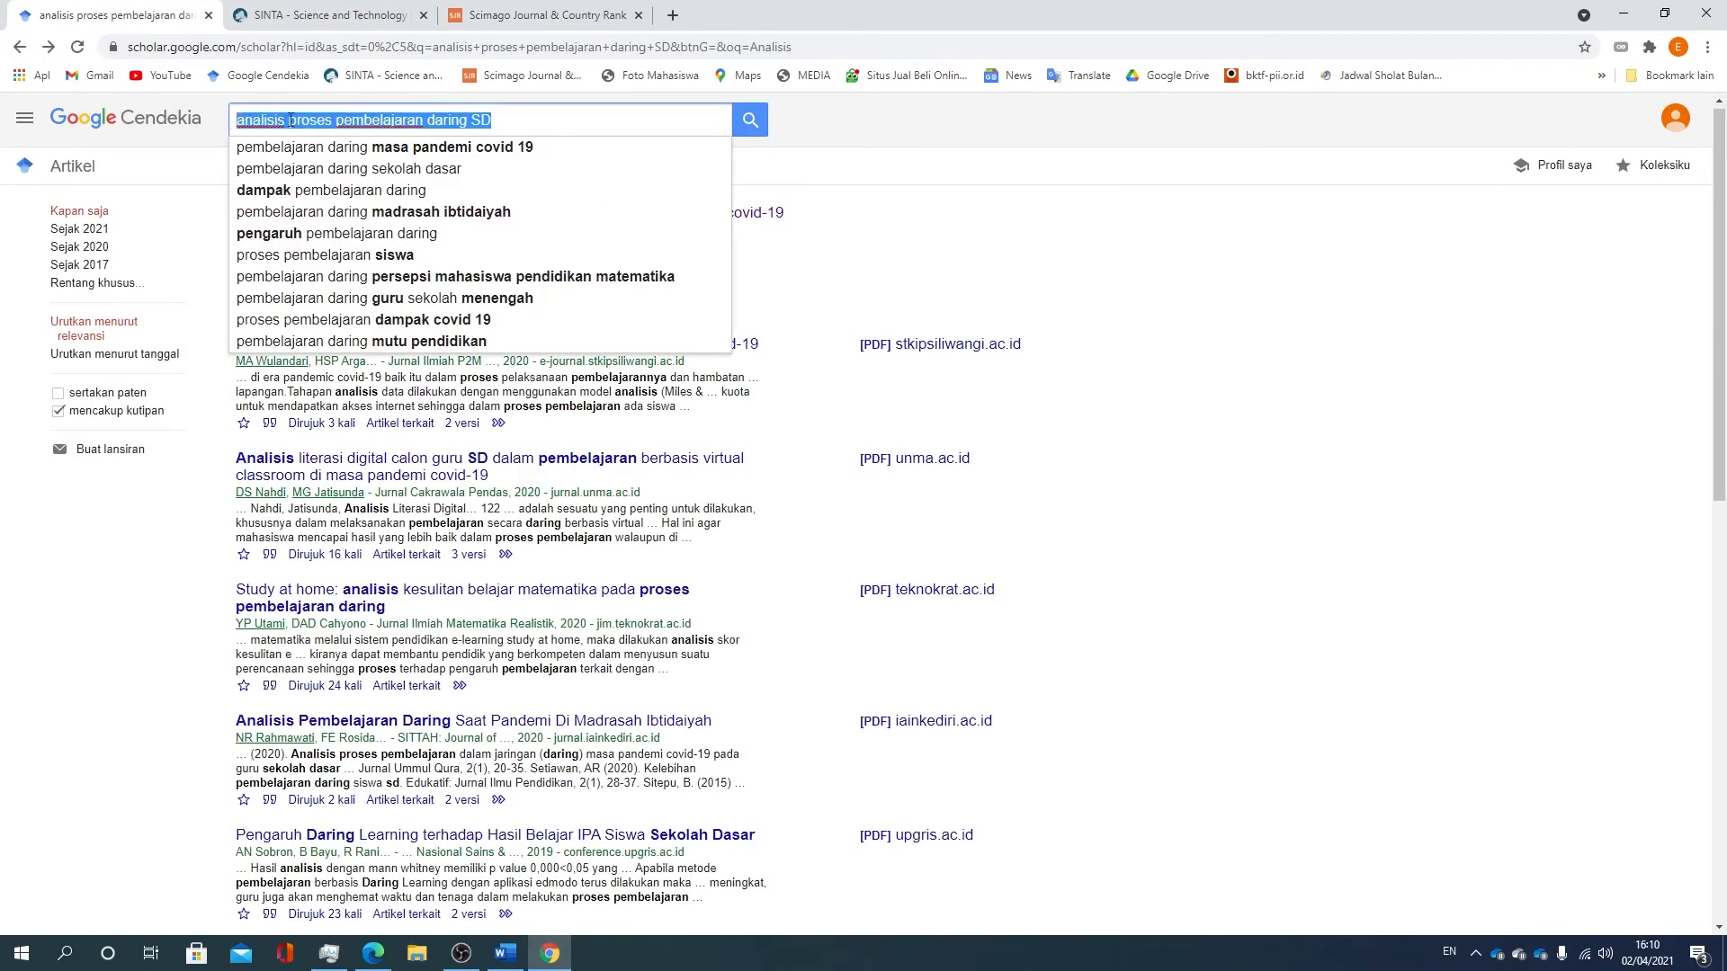
{"action": "type", "text": "Tea"}
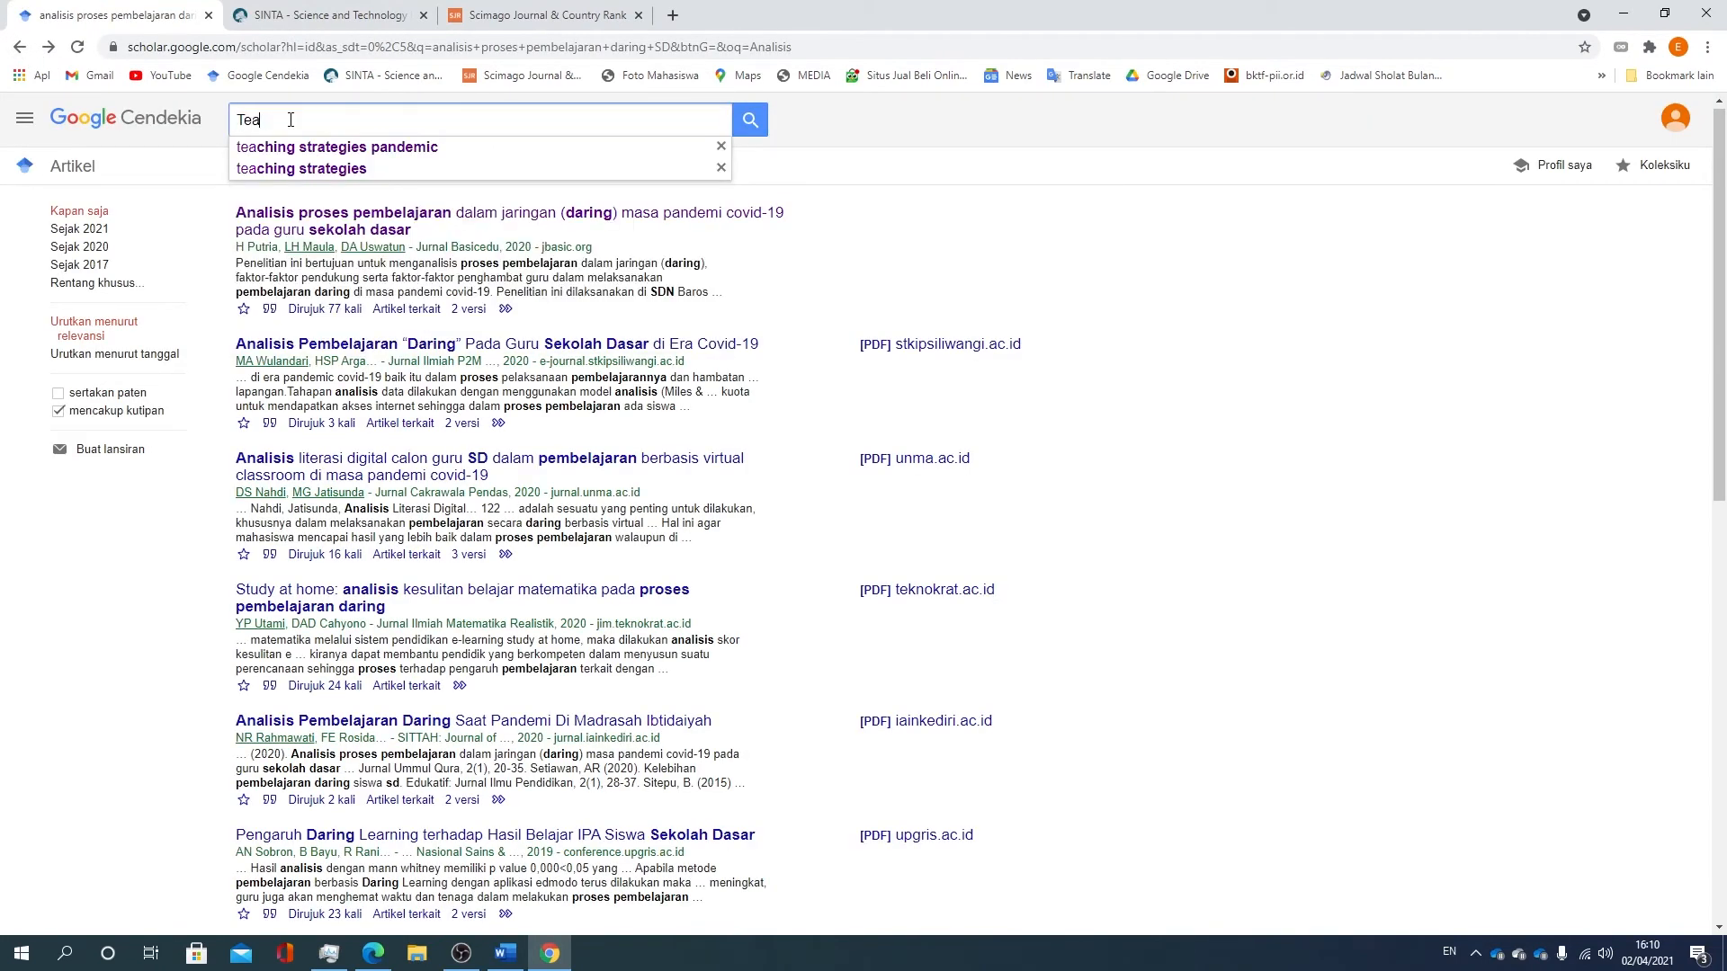
{"action": "type", "text": "ching"}
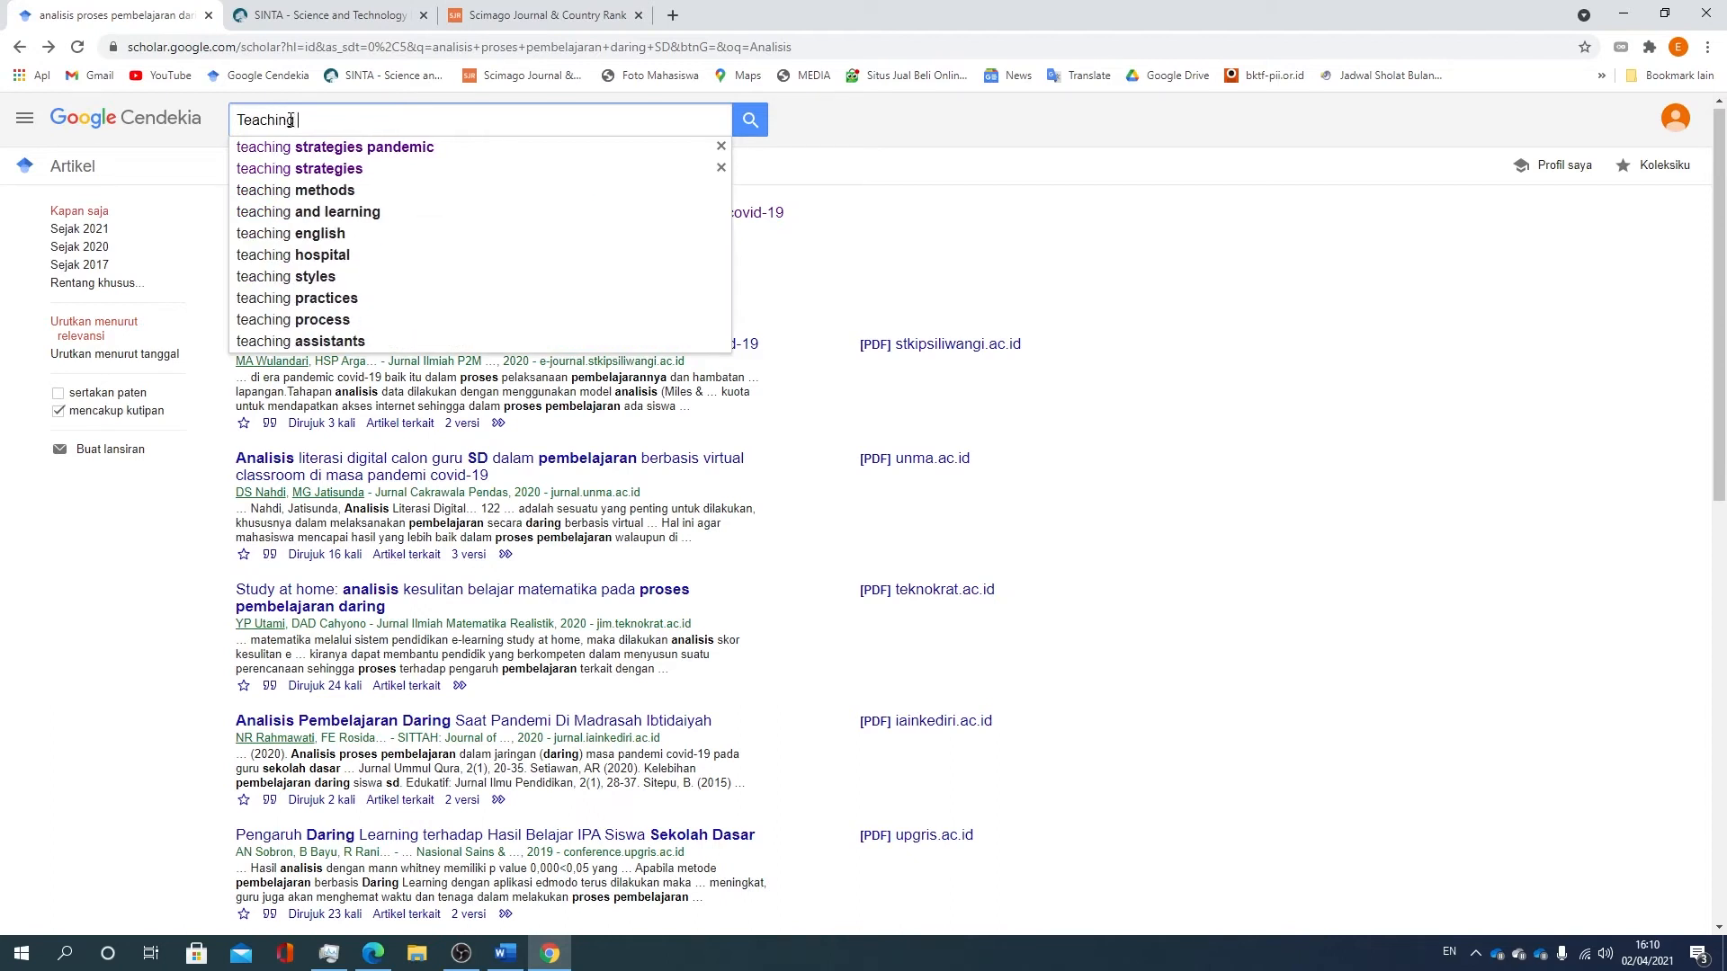
{"action": "key", "text": "Down"}
{"action": "key", "text": "Return"}
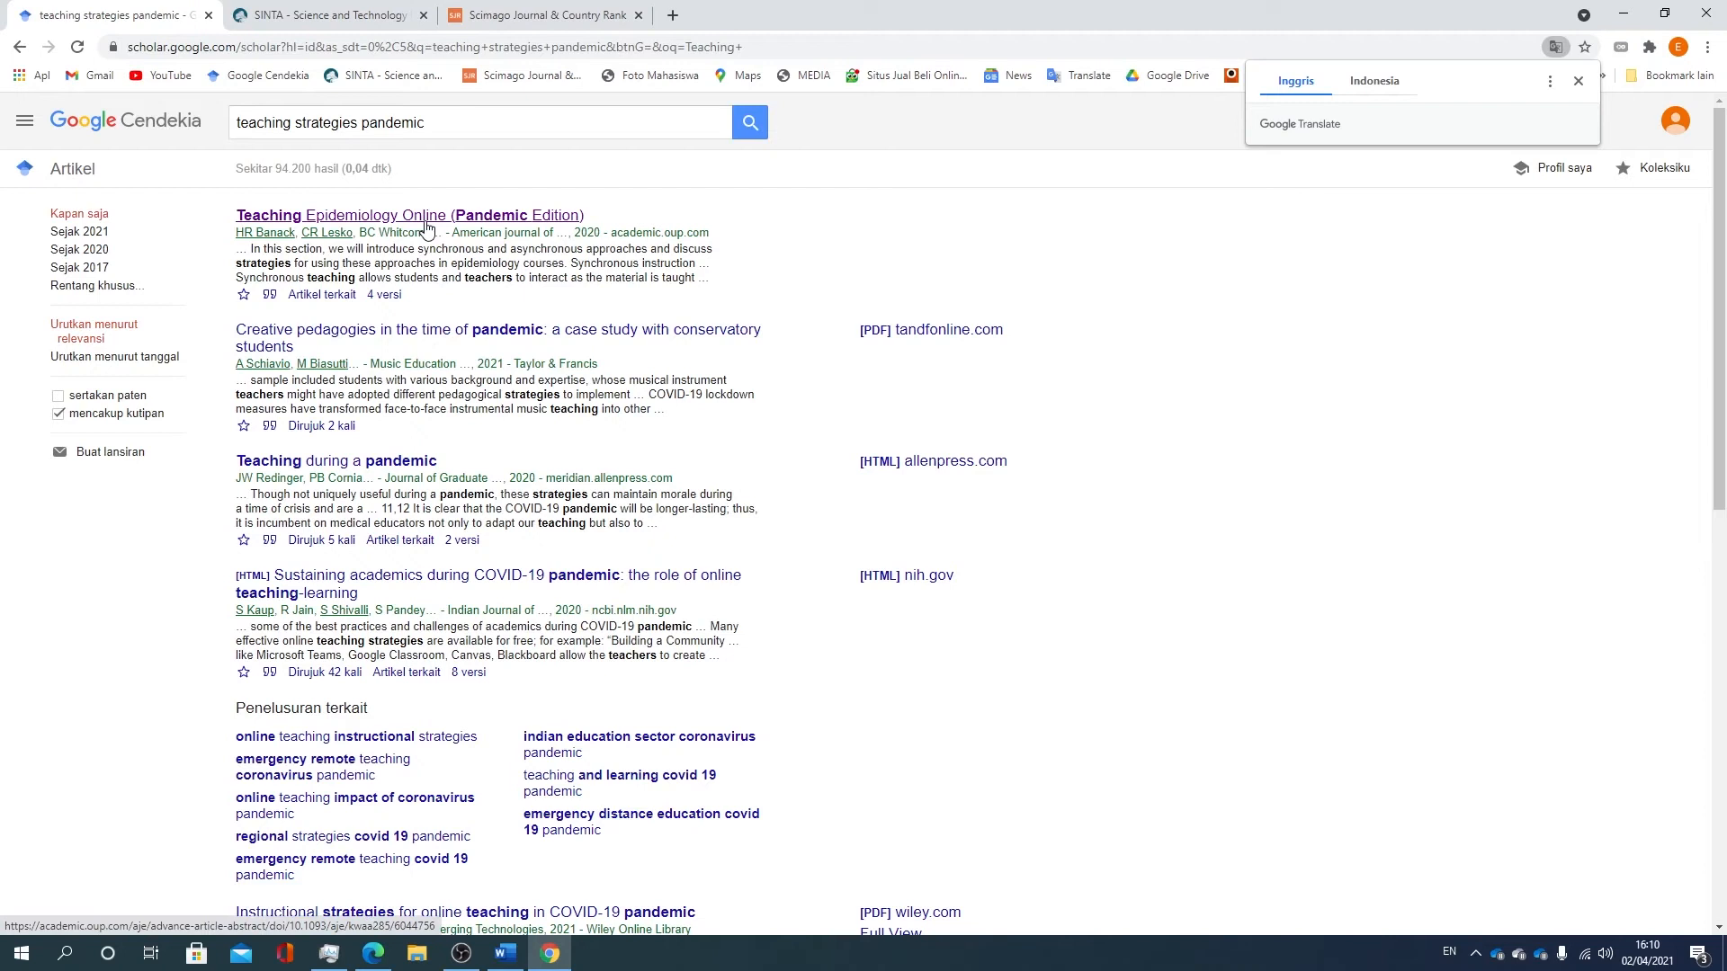
- Open the article "Teaching Epidemiology Online (Pandemic Edition)" to identify its journal, and search Scimago for "American Journal of Epidemiology"
{"action": "left_click", "coordinate": [426, 224]}
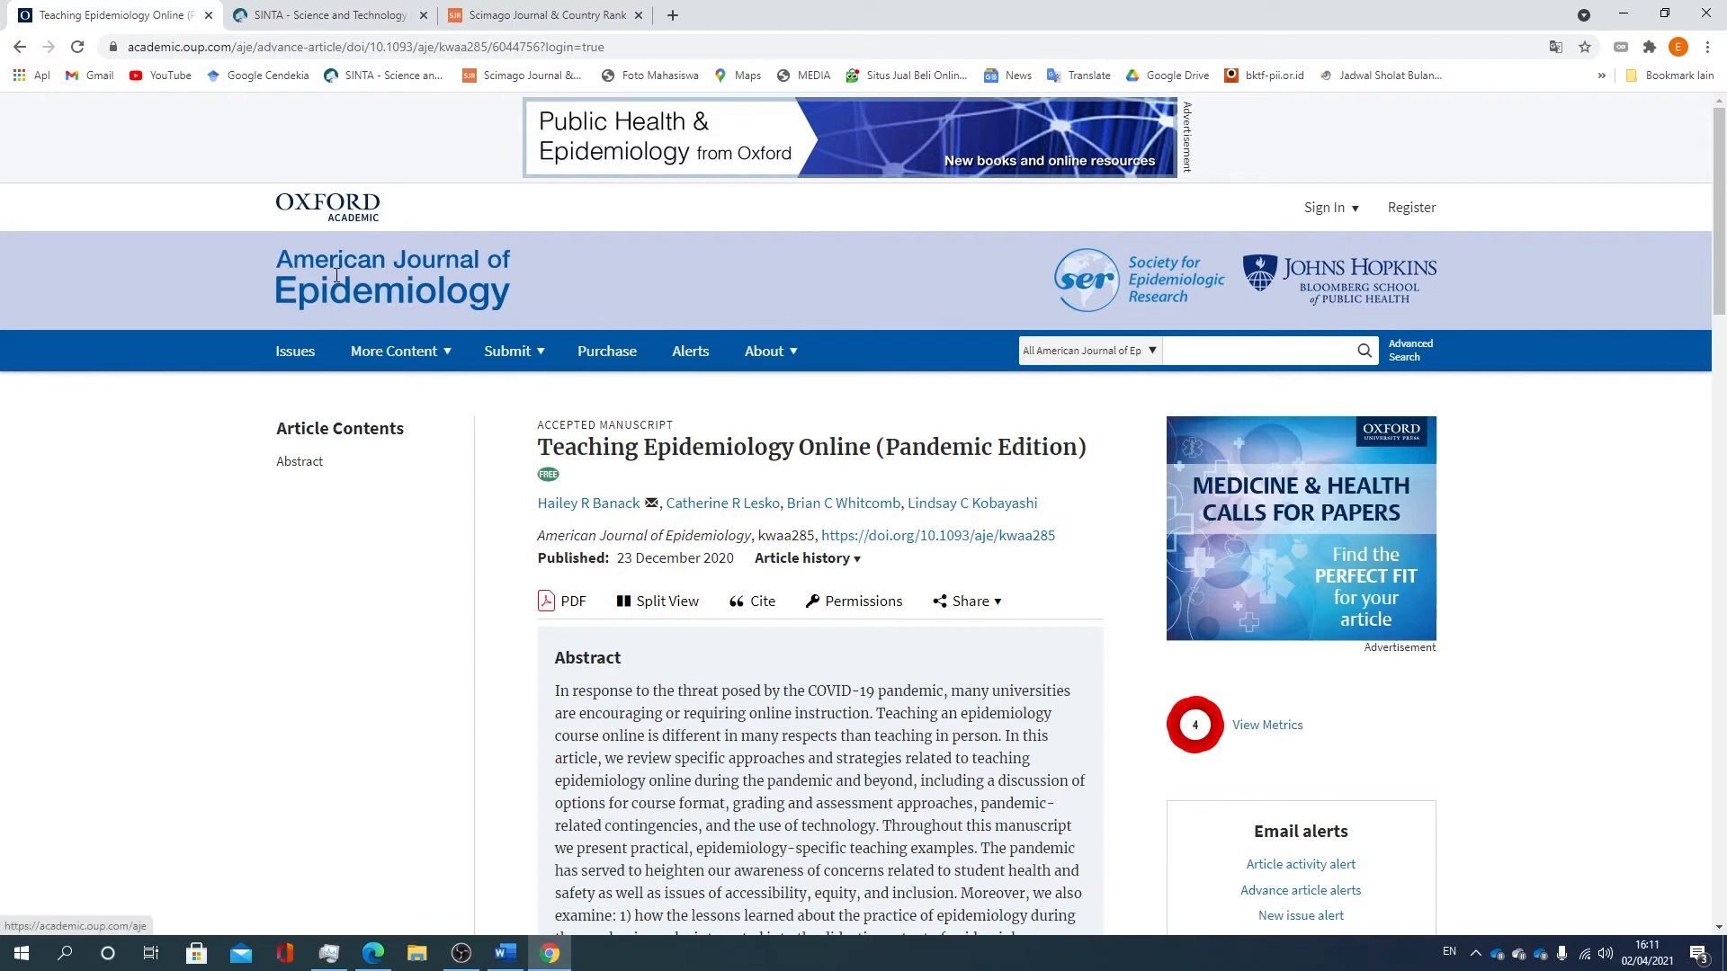
{"action": "left_click", "coordinate": [559, 13]}
{"action": "left_click", "coordinate": [683, 401]}
{"action": "type", "text": "America"}
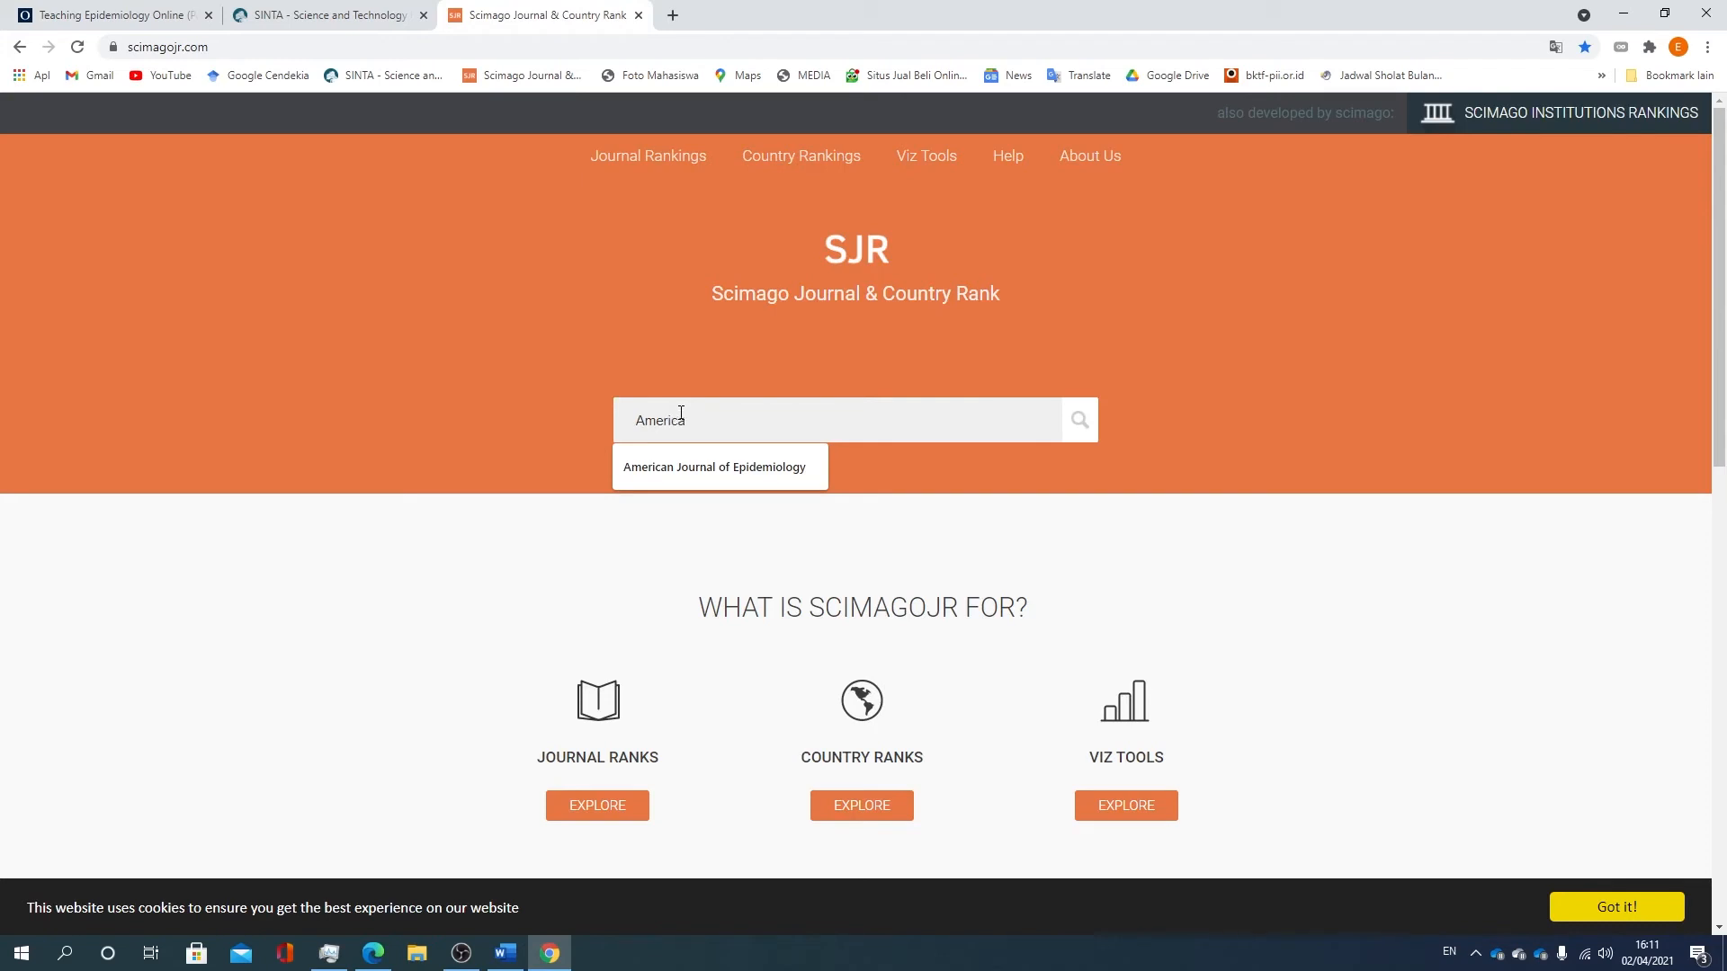
{"action": "left_click", "coordinate": [700, 473]}
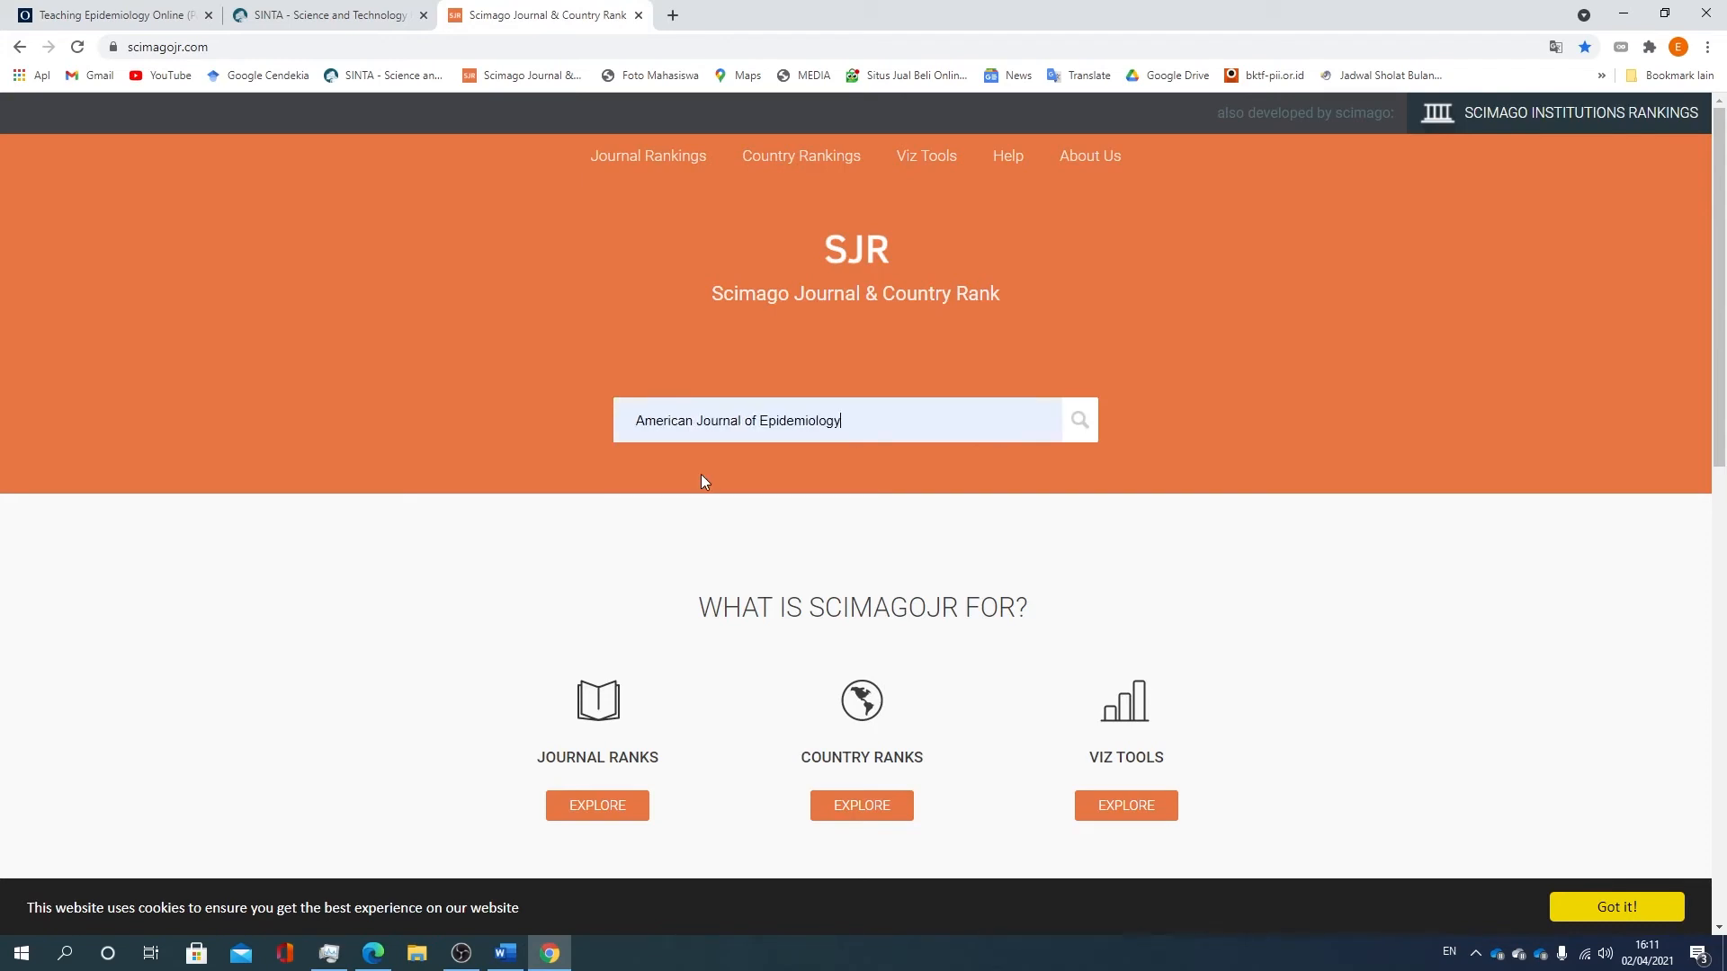
{"action": "left_click", "coordinate": [1090, 423]}
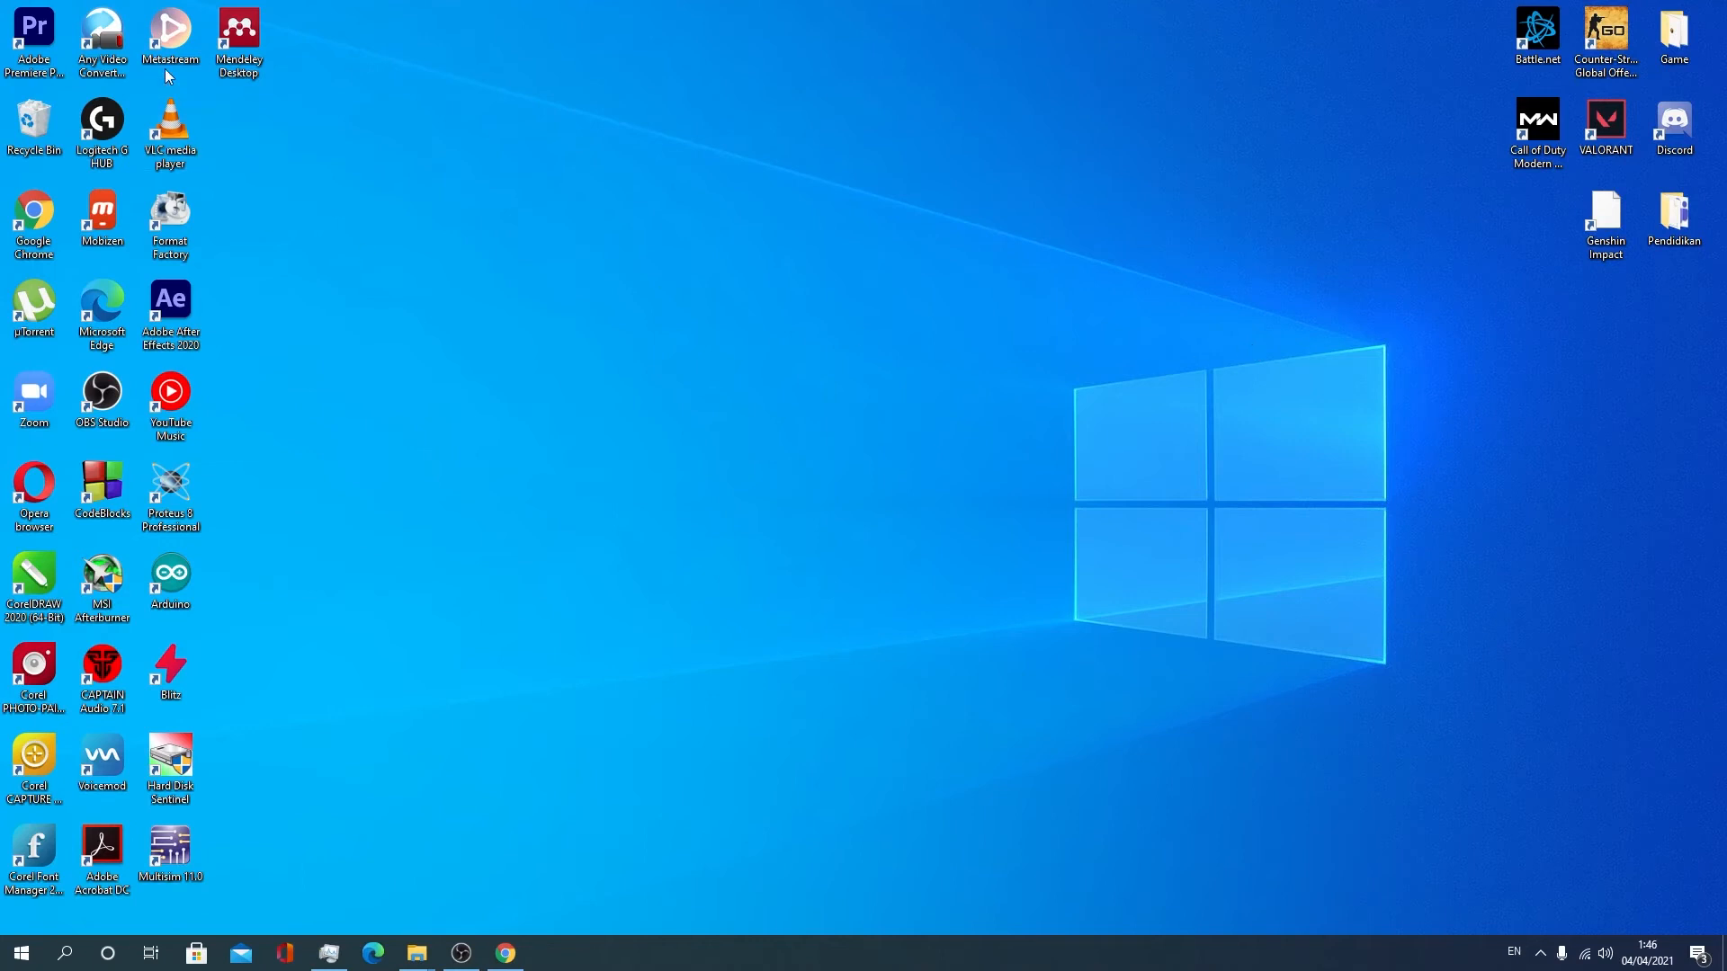
- Search Google for "mendeley" in a new browser tab and open the Download Mendeley Desktop page
{"action": "left_click", "coordinate": [506, 955]}
{"action": "left_click", "coordinate": [1175, 30]}
{"action": "left_click", "coordinate": [1337, 24]}
{"action": "left_click_drag", "start_coordinate": [1534, 25], "coordinate": [1160, 41]}
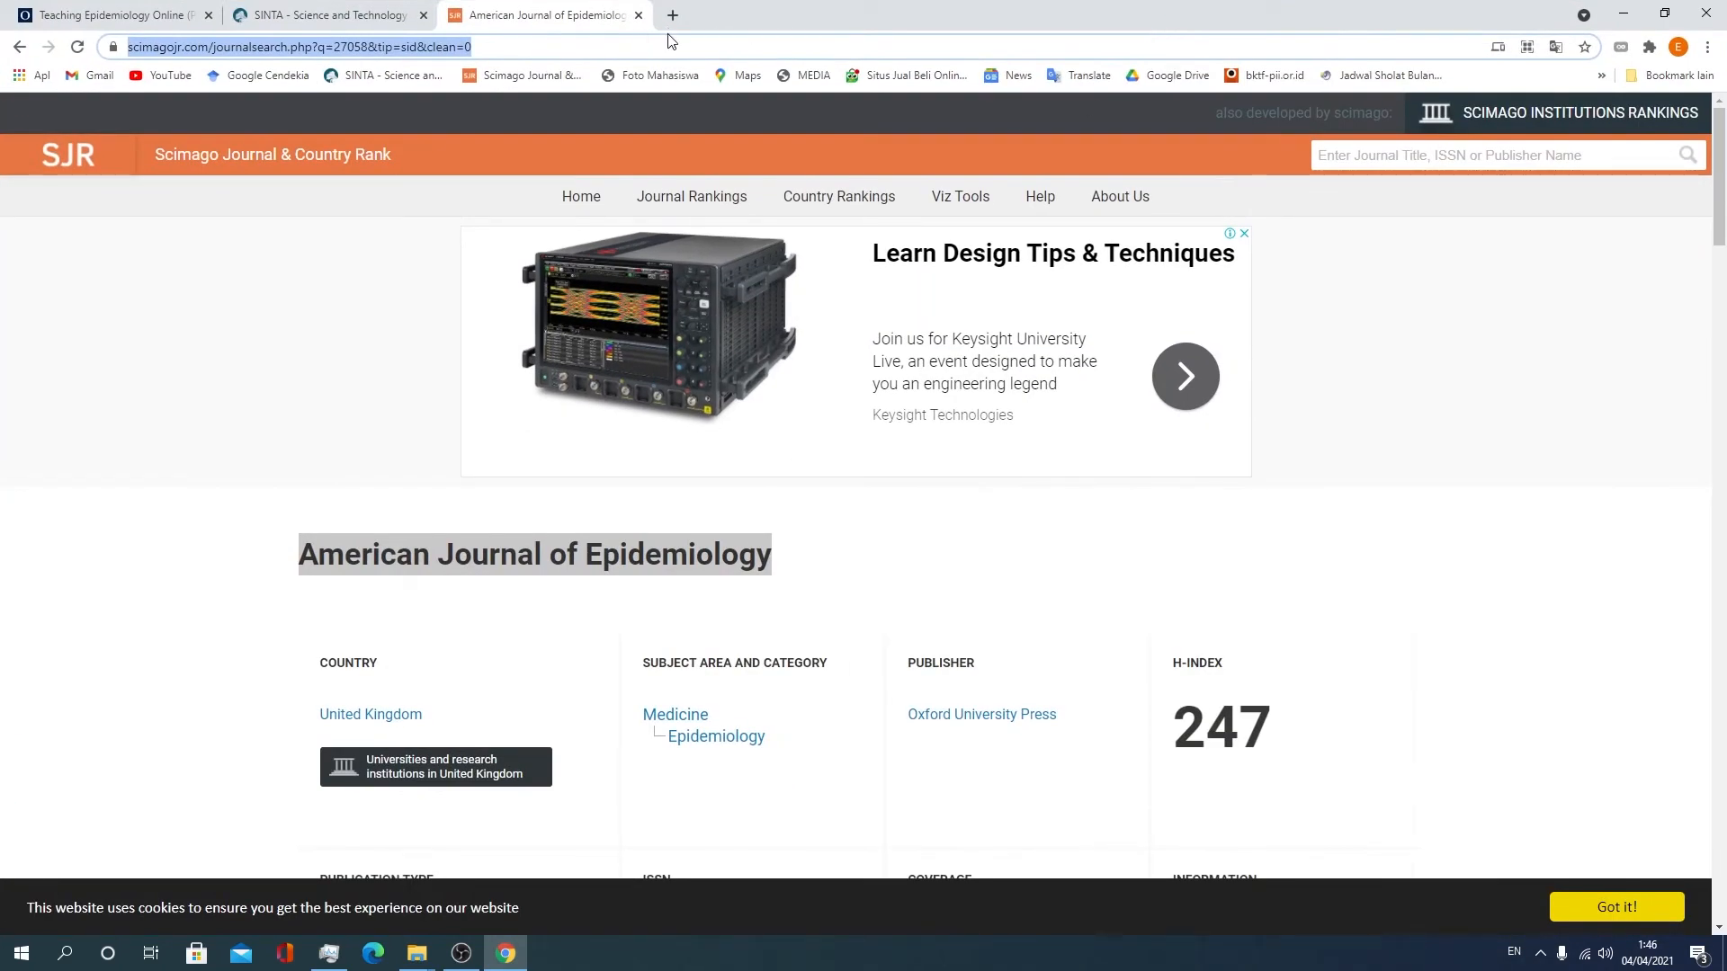
{"action": "left_click", "coordinate": [385, 7]}
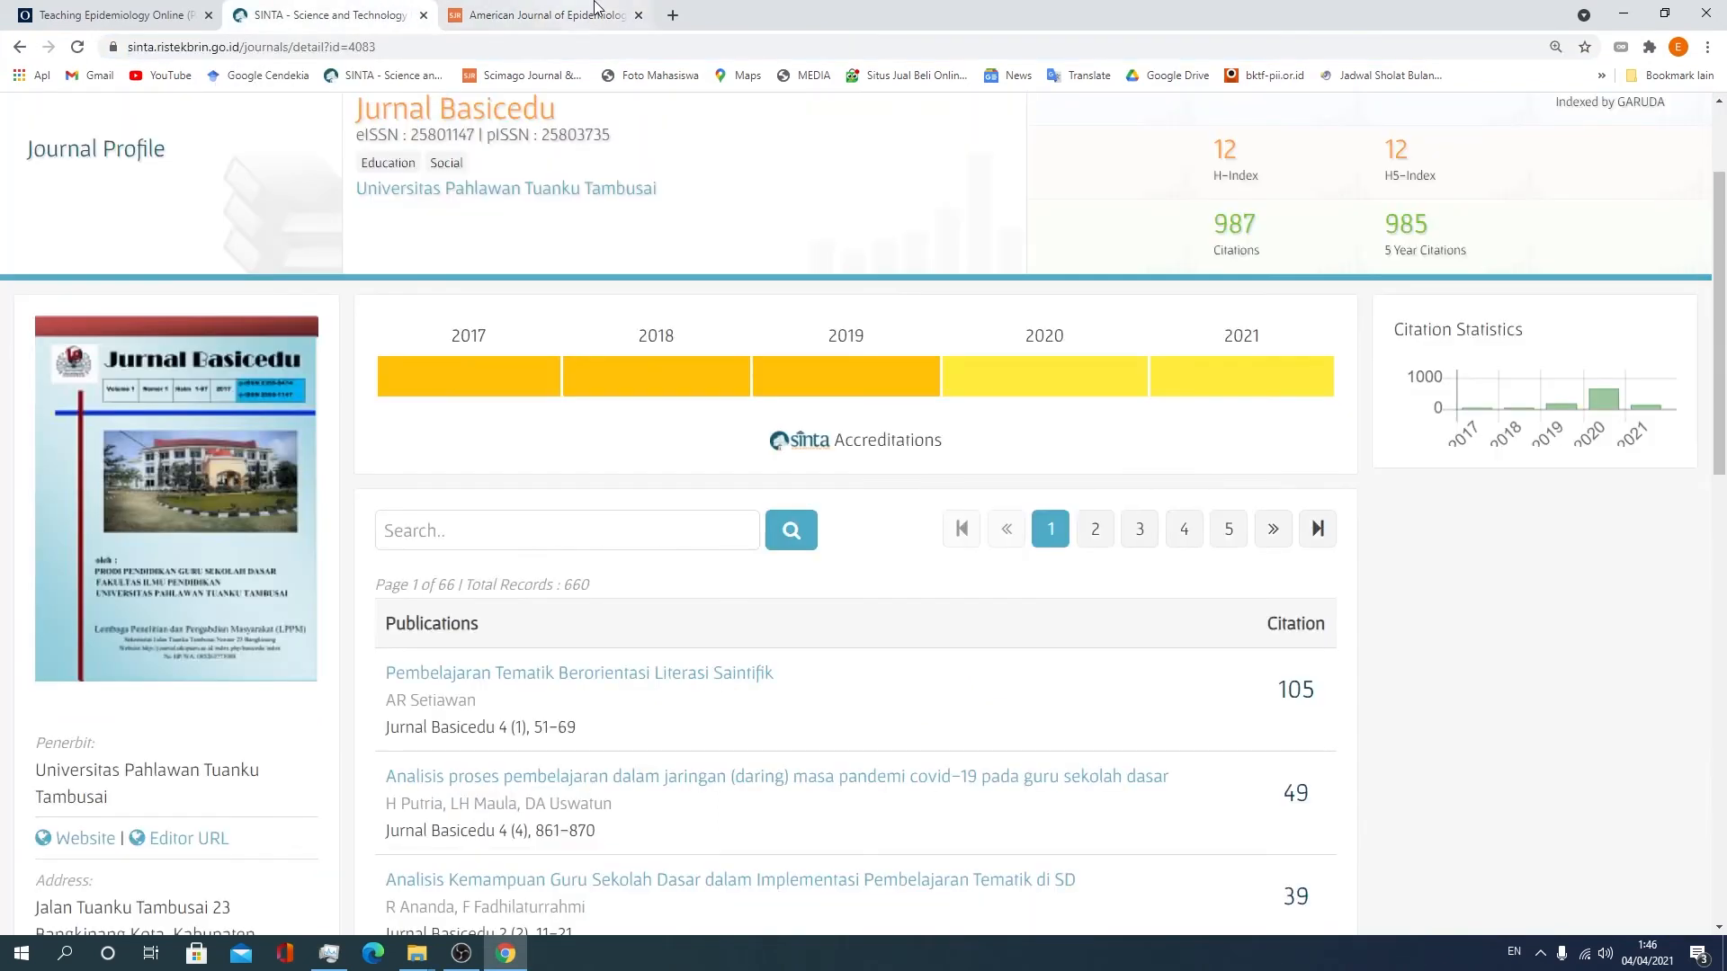
{"action": "left_click", "coordinate": [670, 13]}
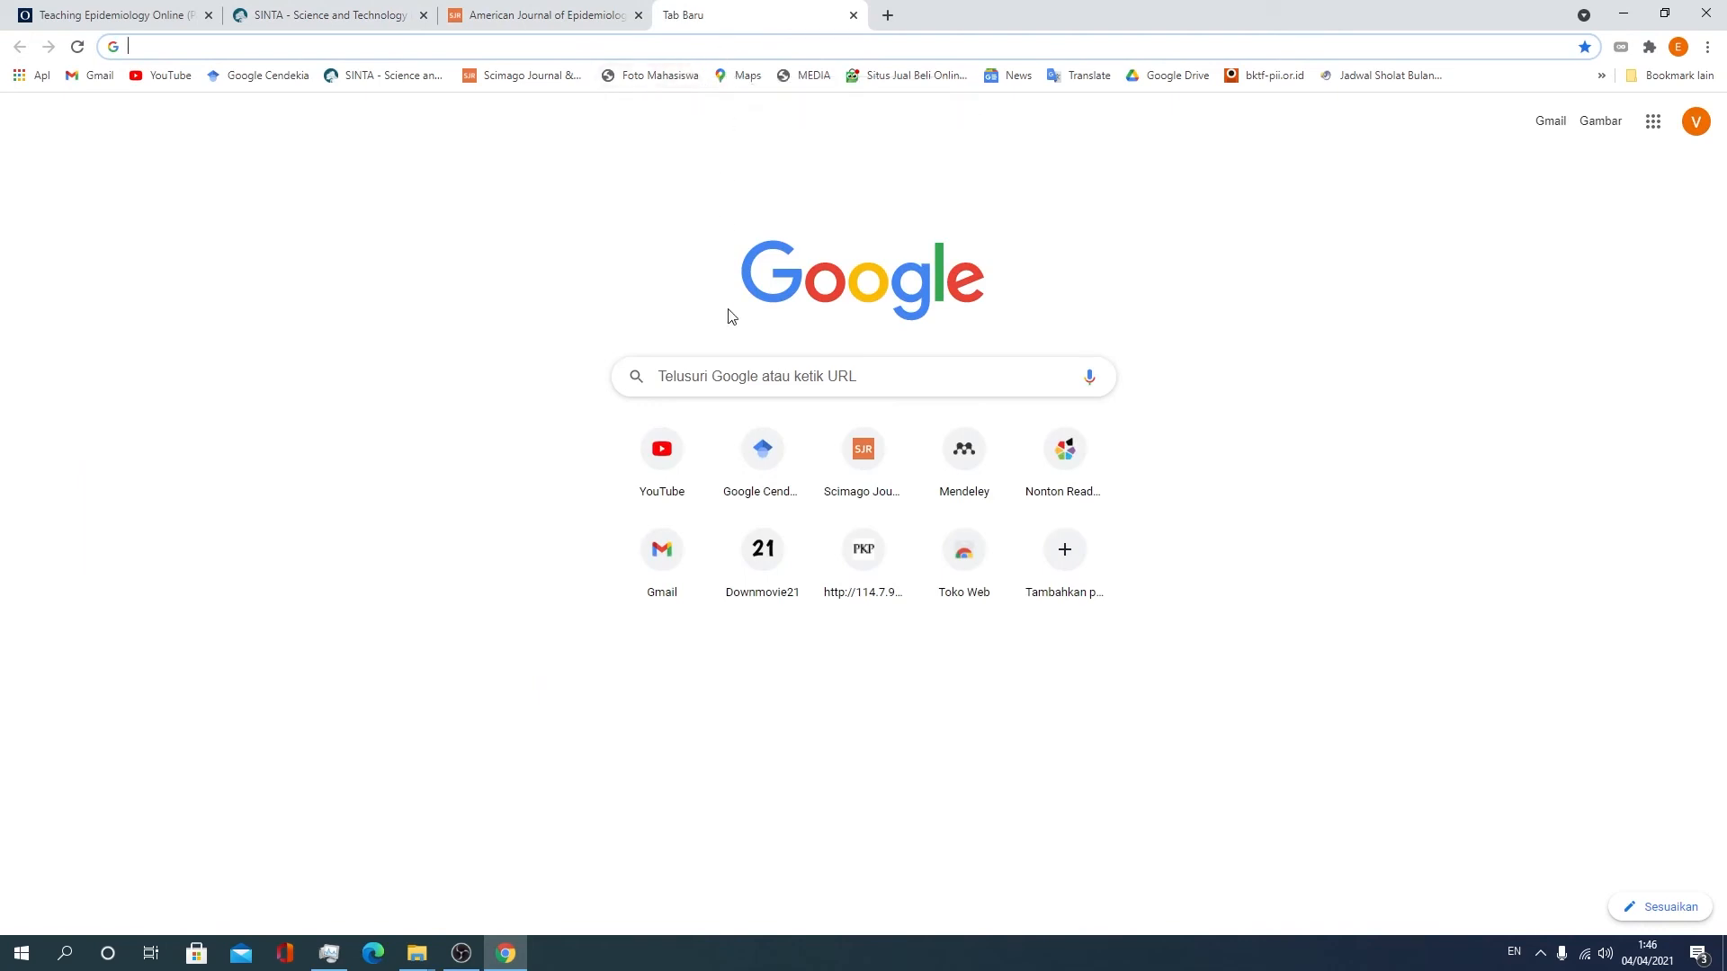
{"action": "left_click", "coordinate": [759, 385]}
{"action": "type", "text": "mendeley"}
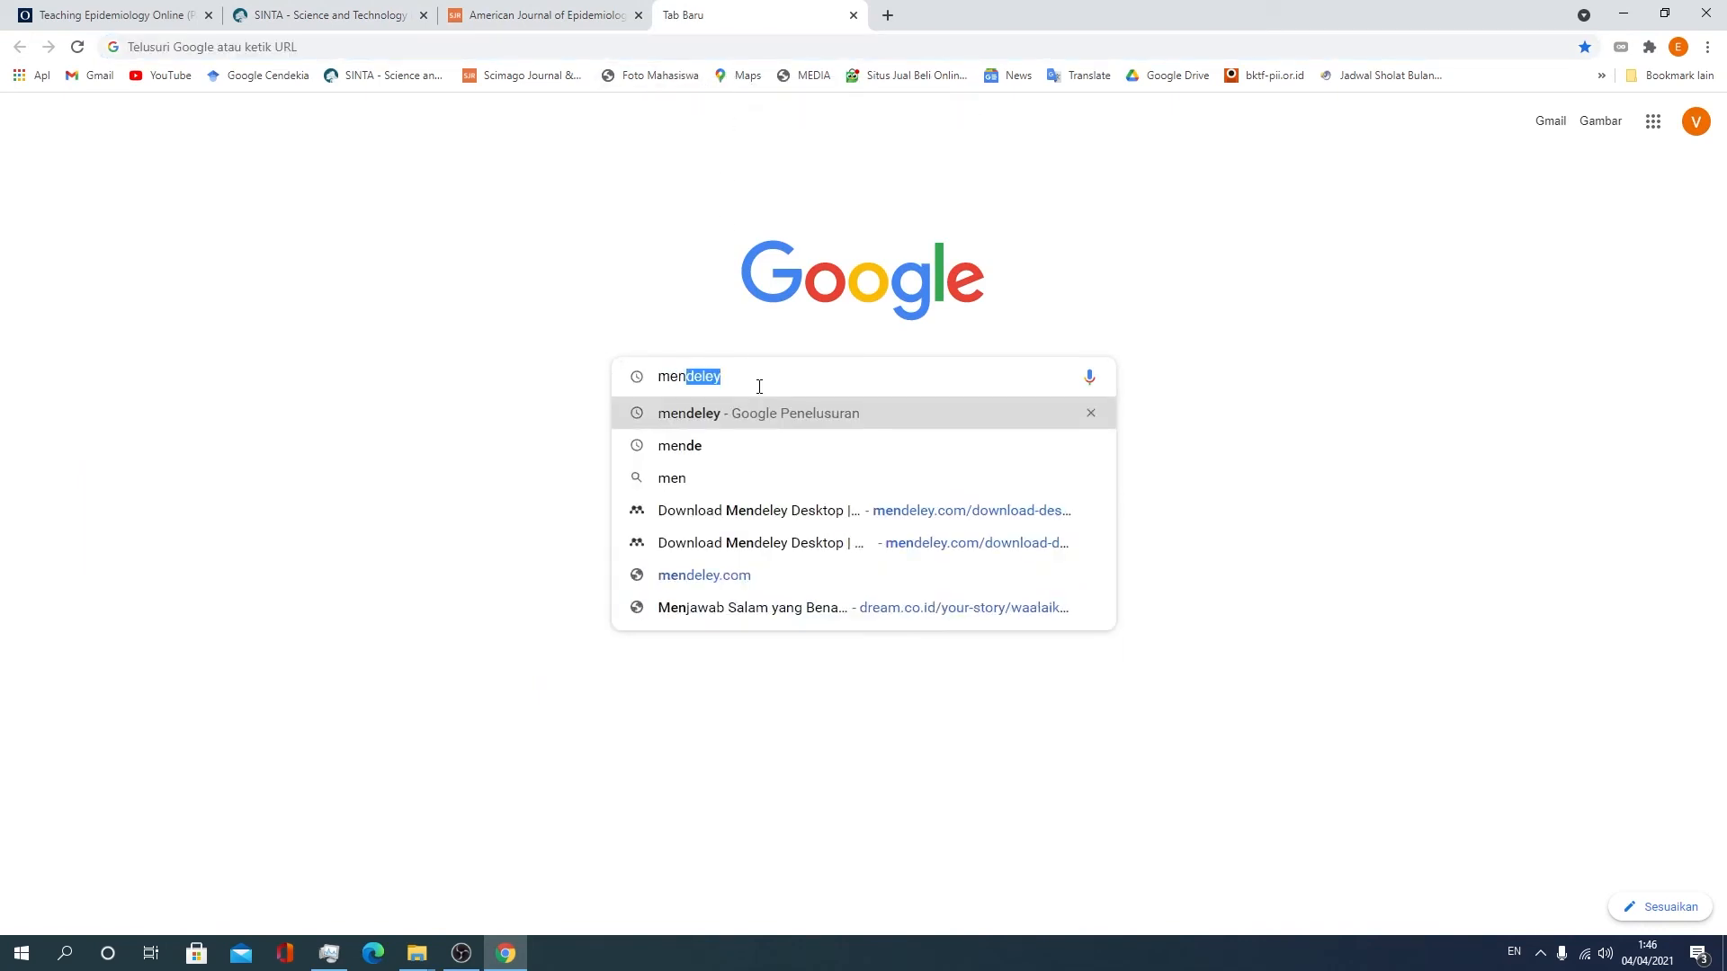
{"action": "key", "text": "Return"}
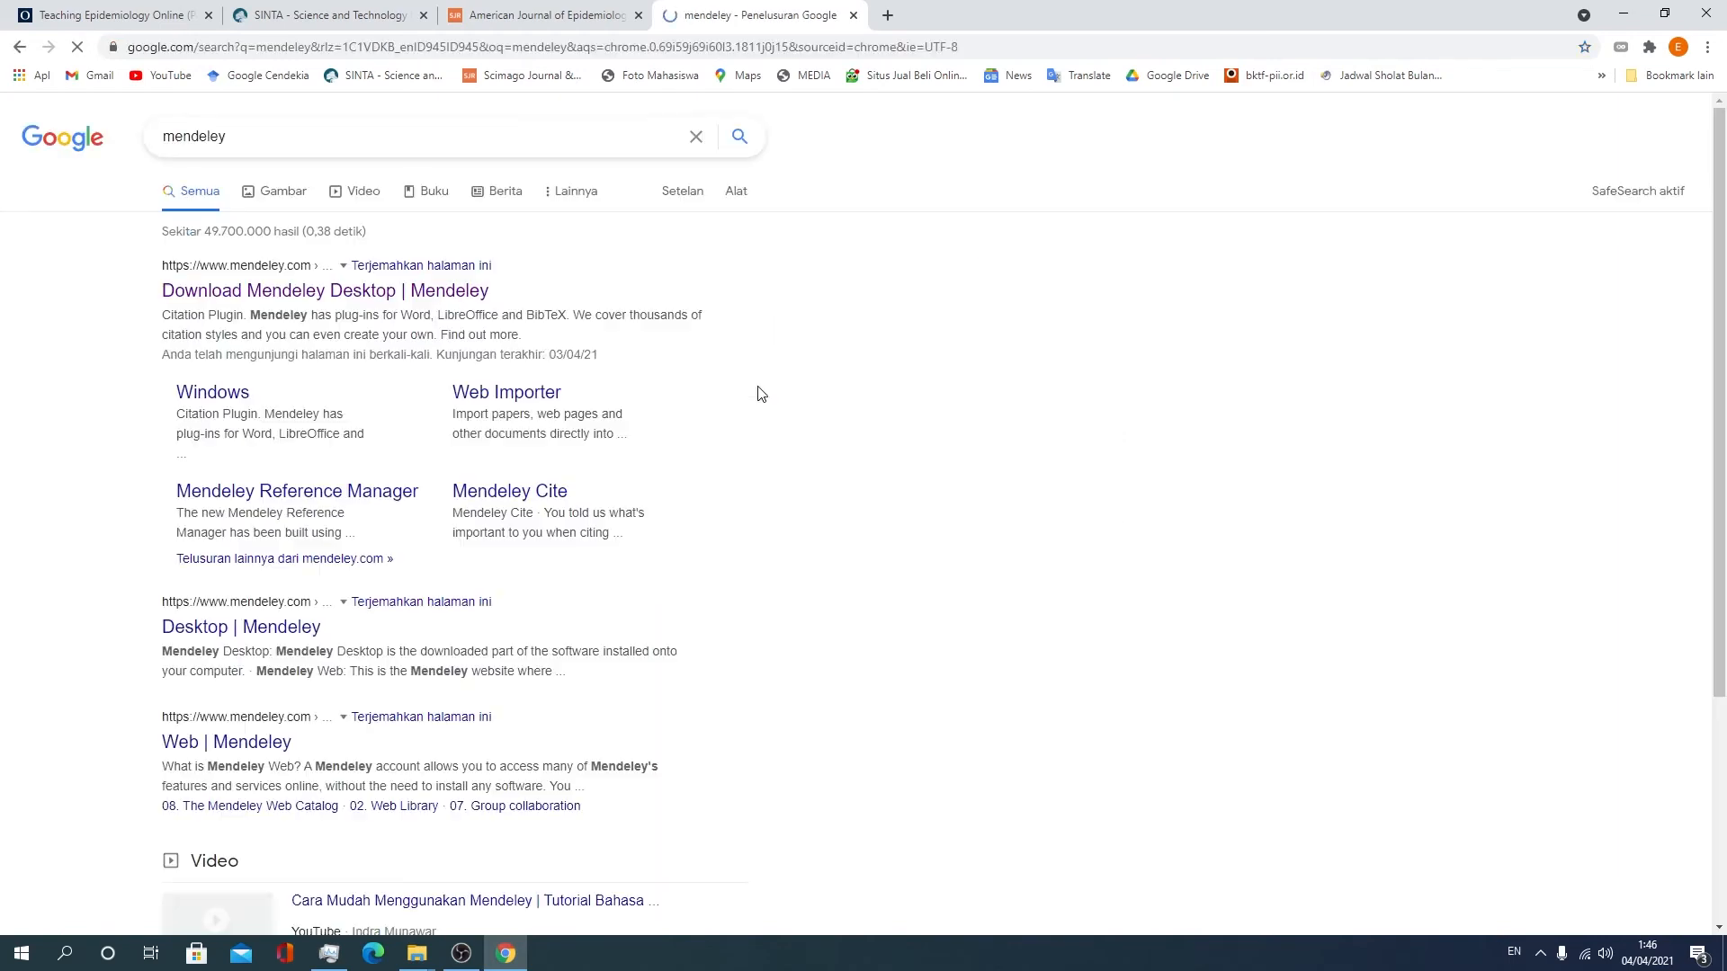
{"action": "left_click", "coordinate": [292, 299]}
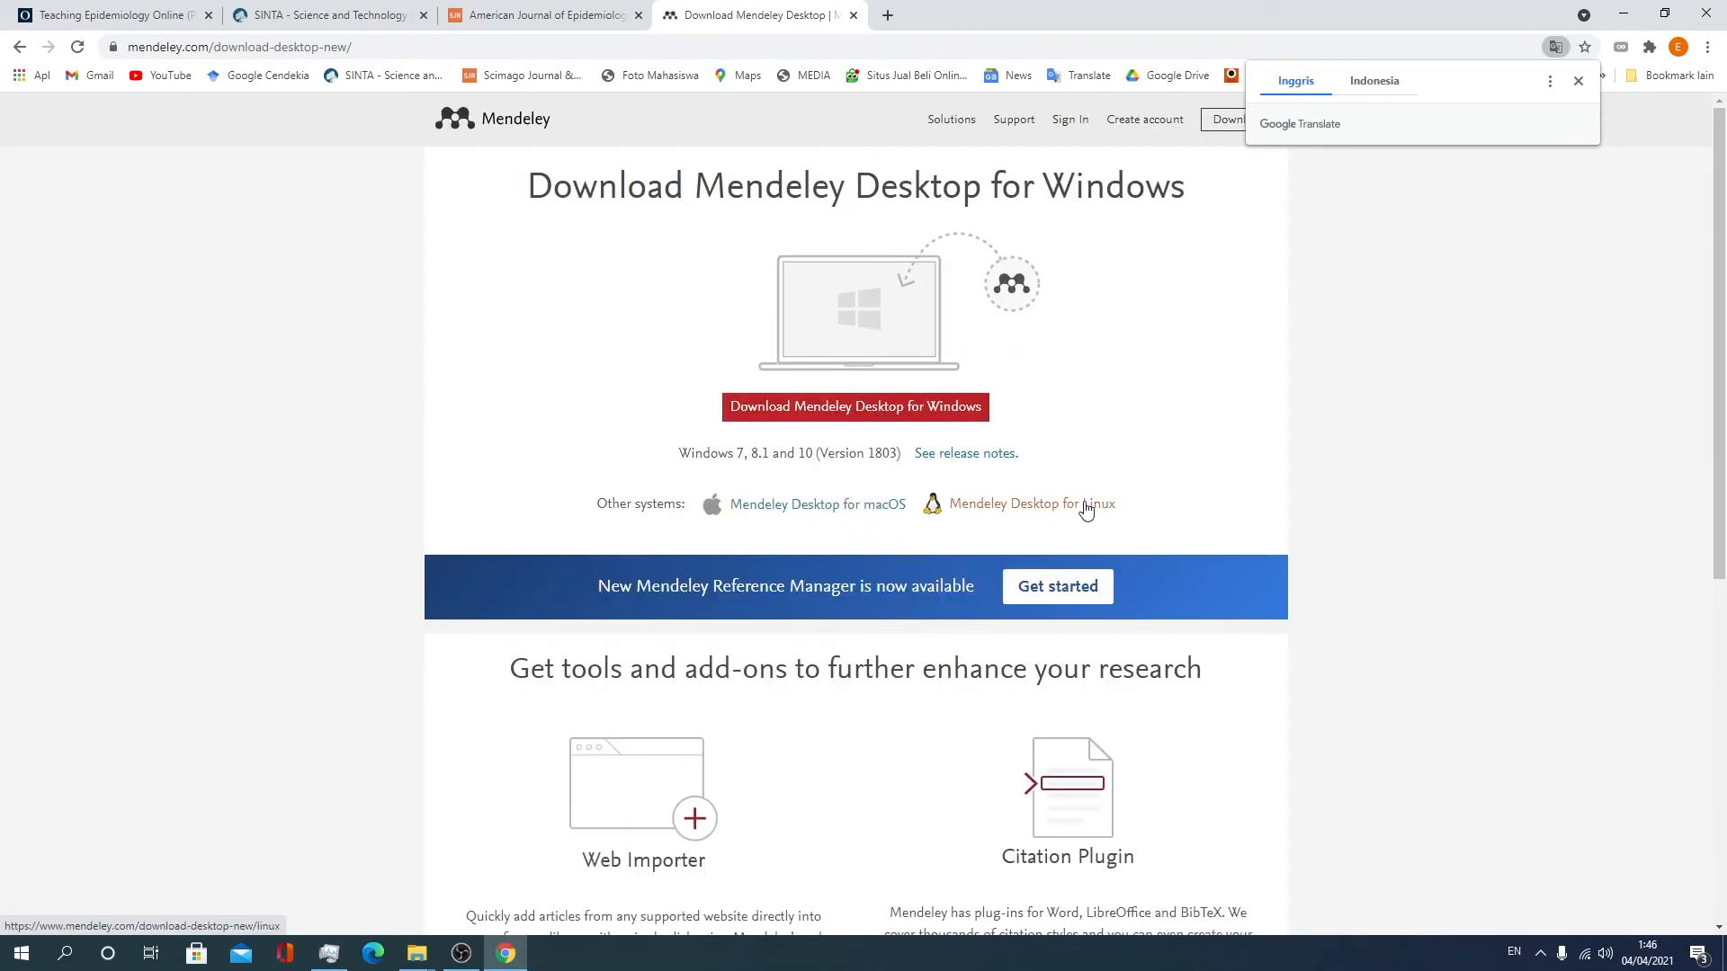
- Minimize the browser, launch Mendeley Desktop from the desktop and maximize its window
{"action": "left_click", "coordinate": [1616, 13]}
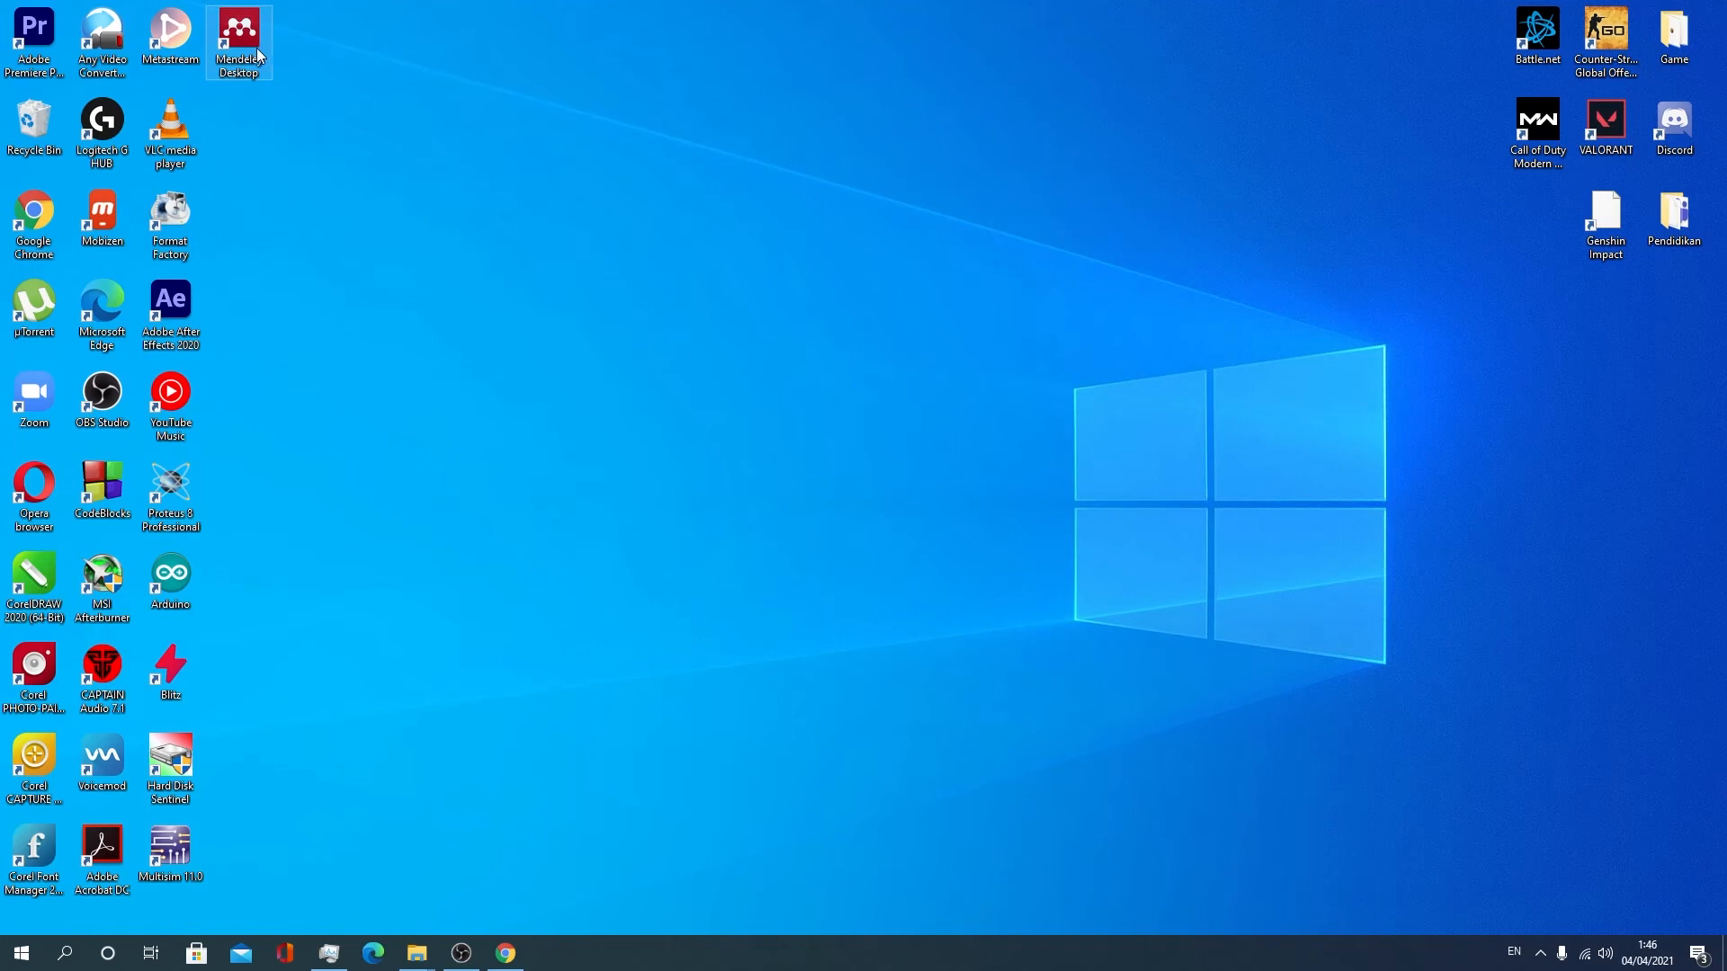
{"action": "double_click", "coordinate": [258, 56]}
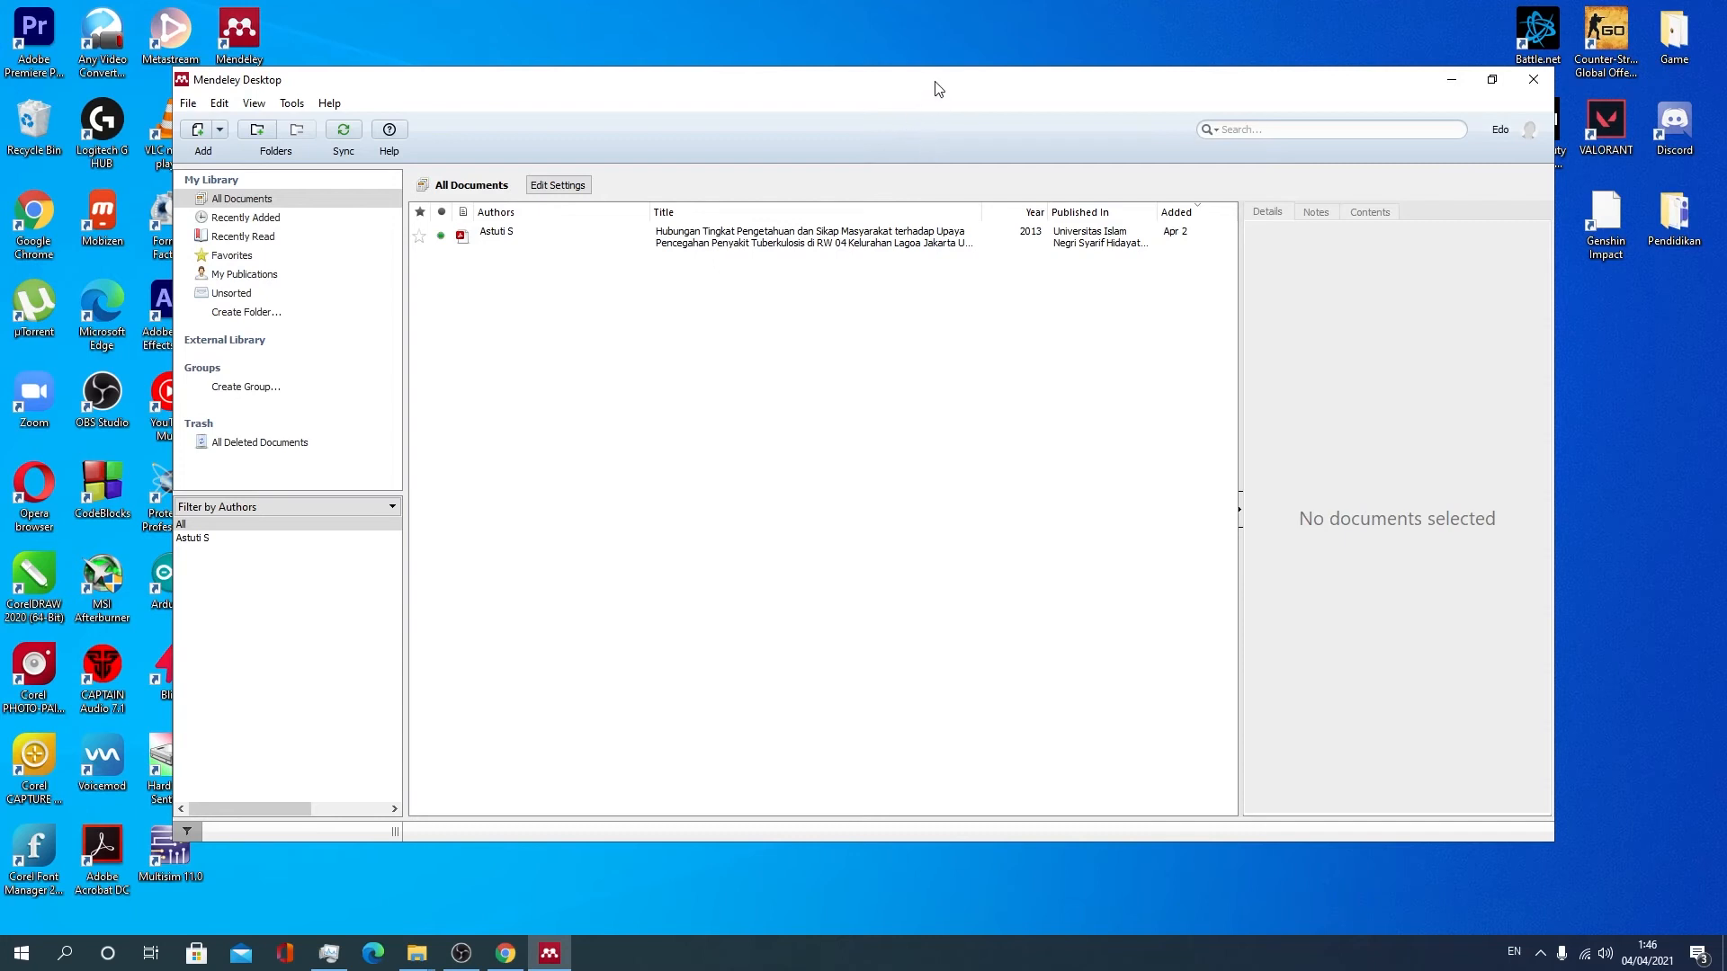
{"action": "double_click", "coordinate": [935, 87]}
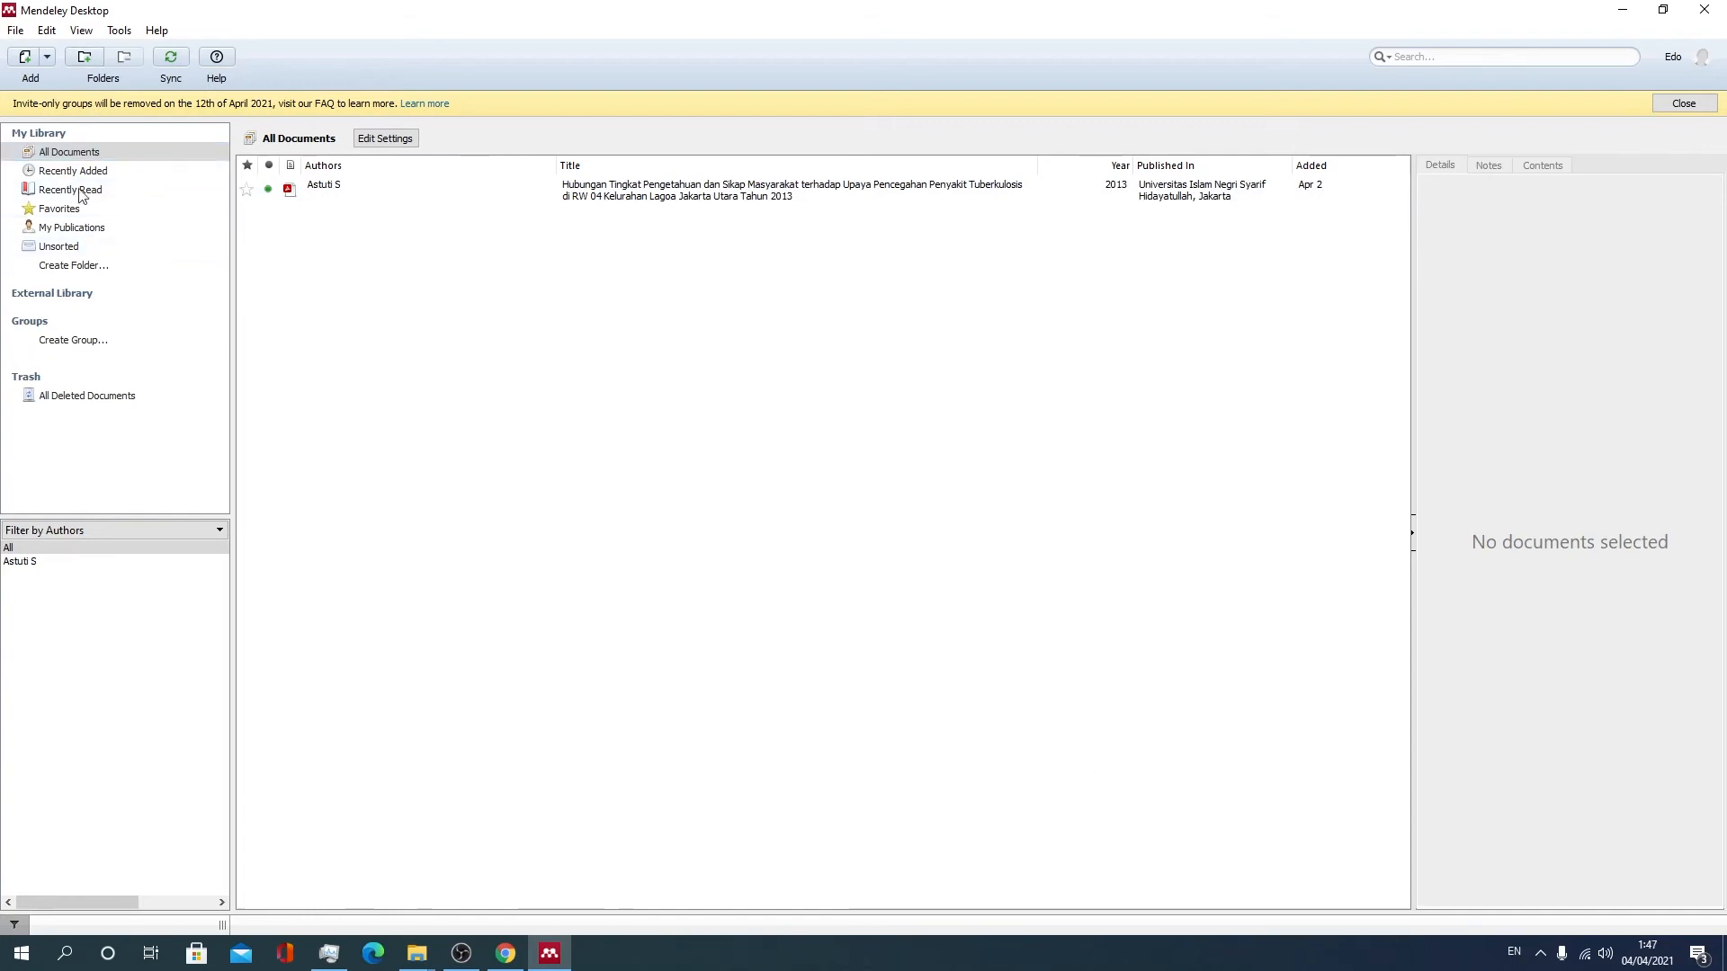
- Add the file "Analisis Proses Pembelajaran Dalam Jaringan (DARING) Masa Pandemi COVID-19 padaGuru Sekolah Dasar" from D:\Download to the library
{"action": "left_click", "coordinate": [47, 57]}
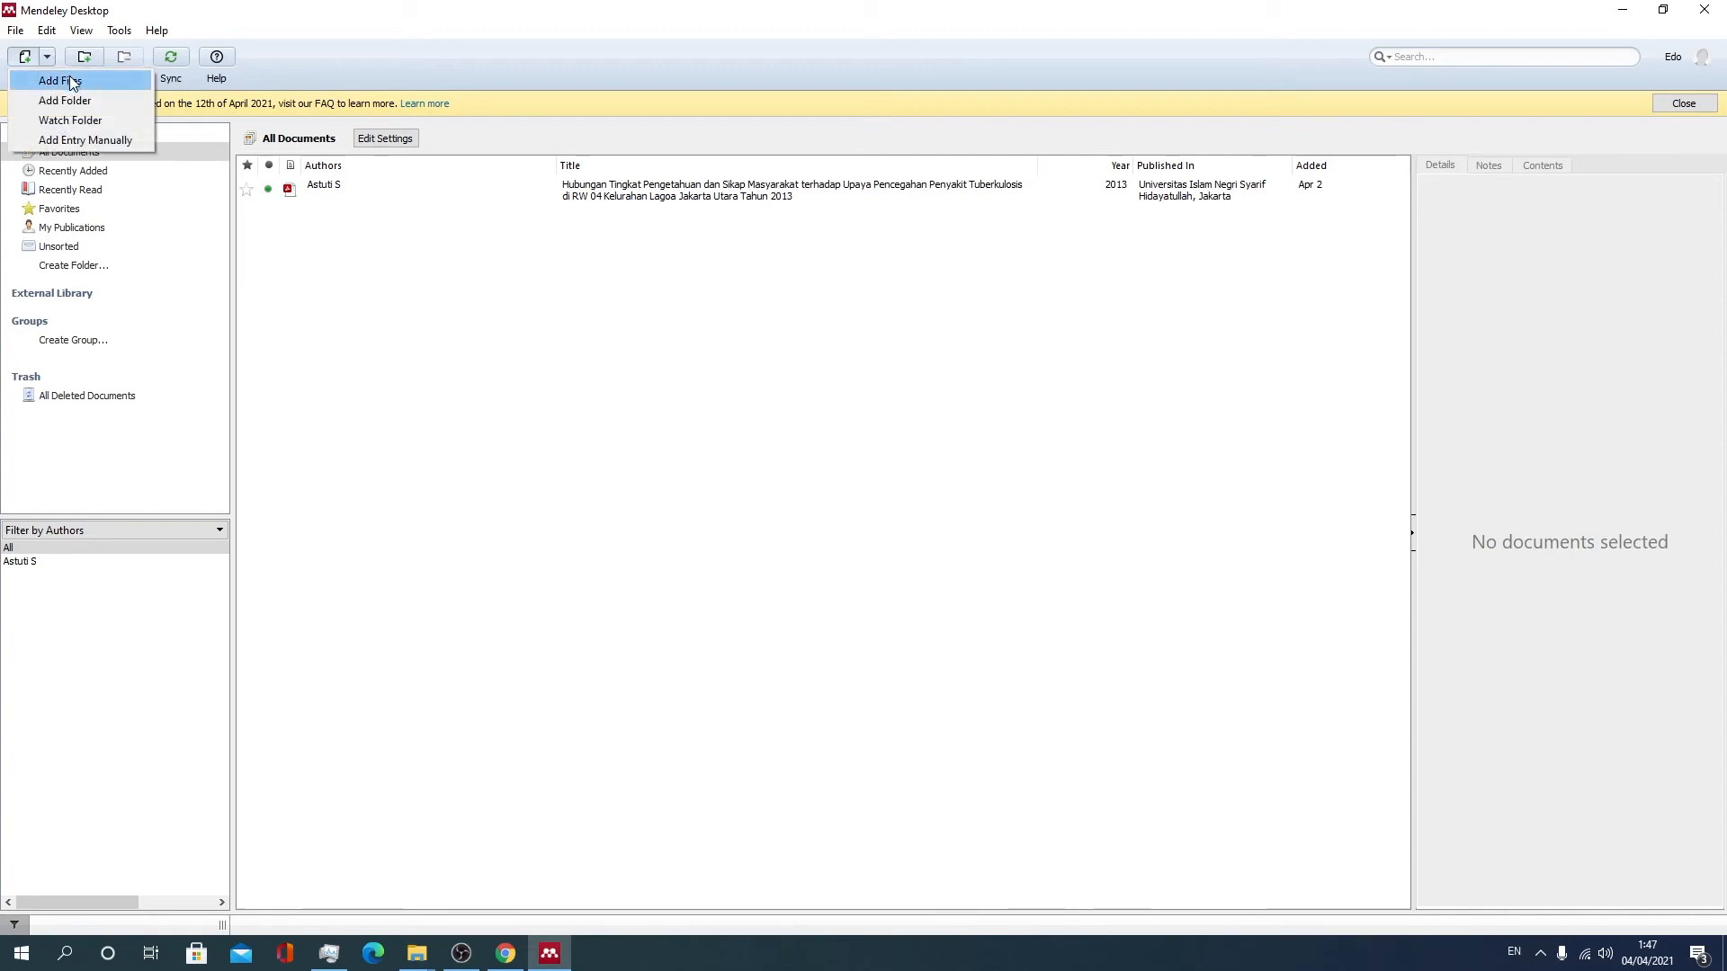
{"action": "left_click", "coordinate": [405, 261]}
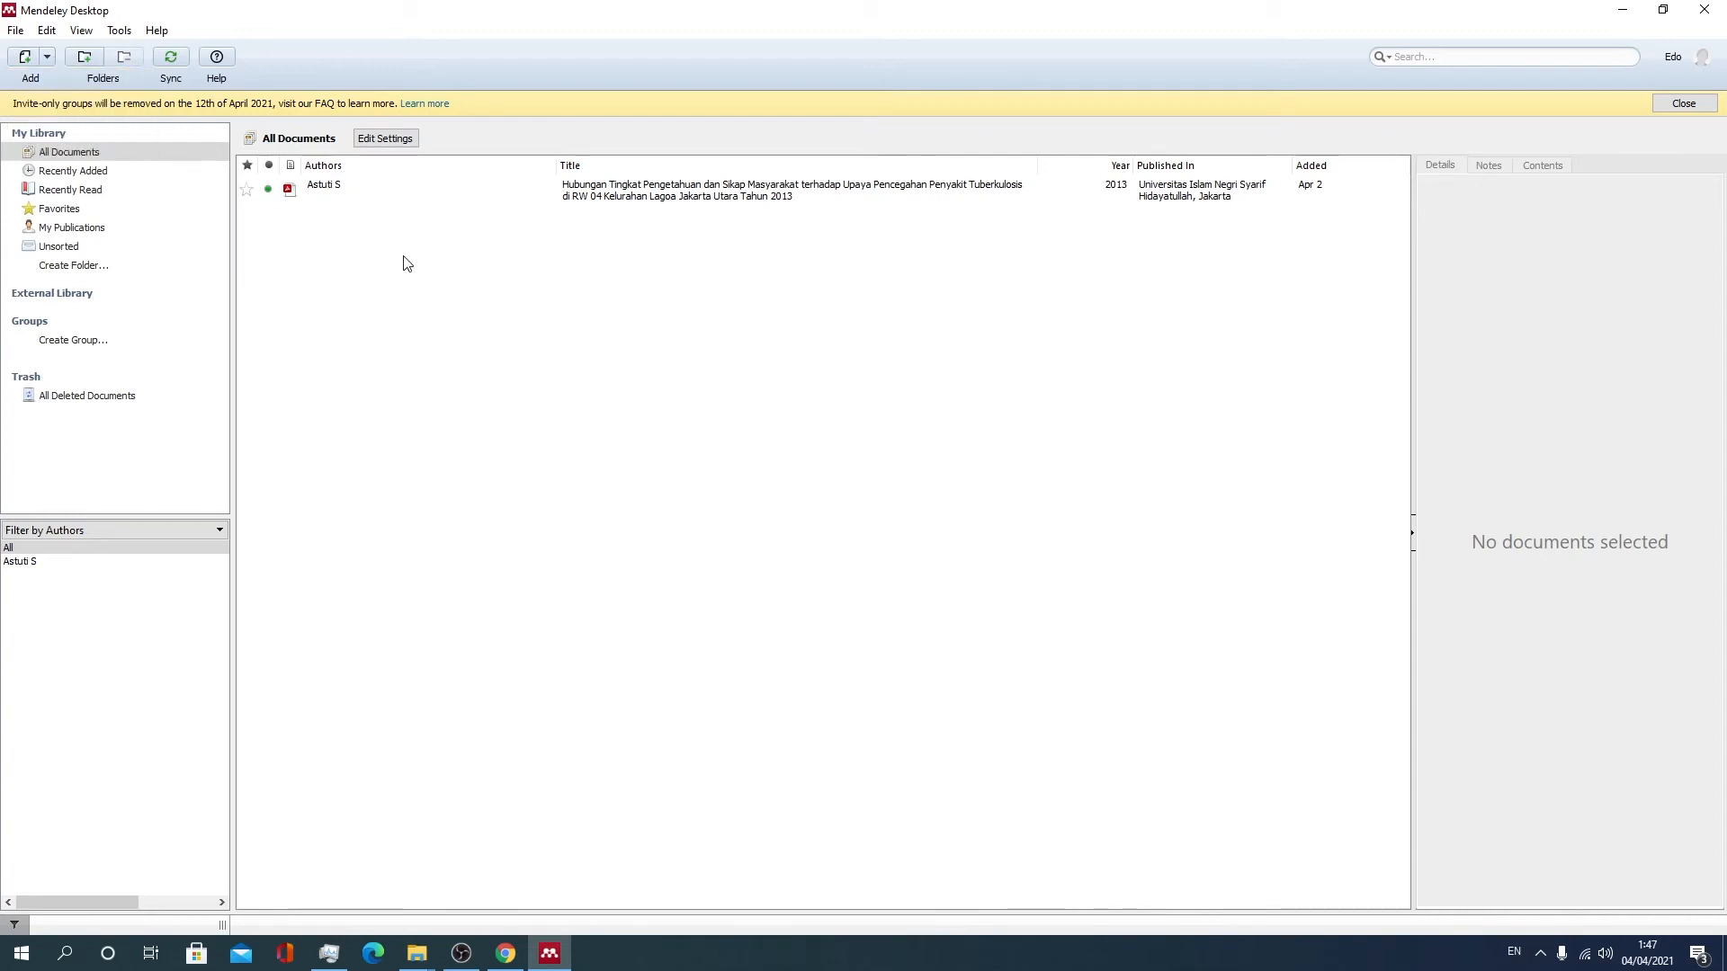
{"action": "left_click", "coordinate": [48, 58]}
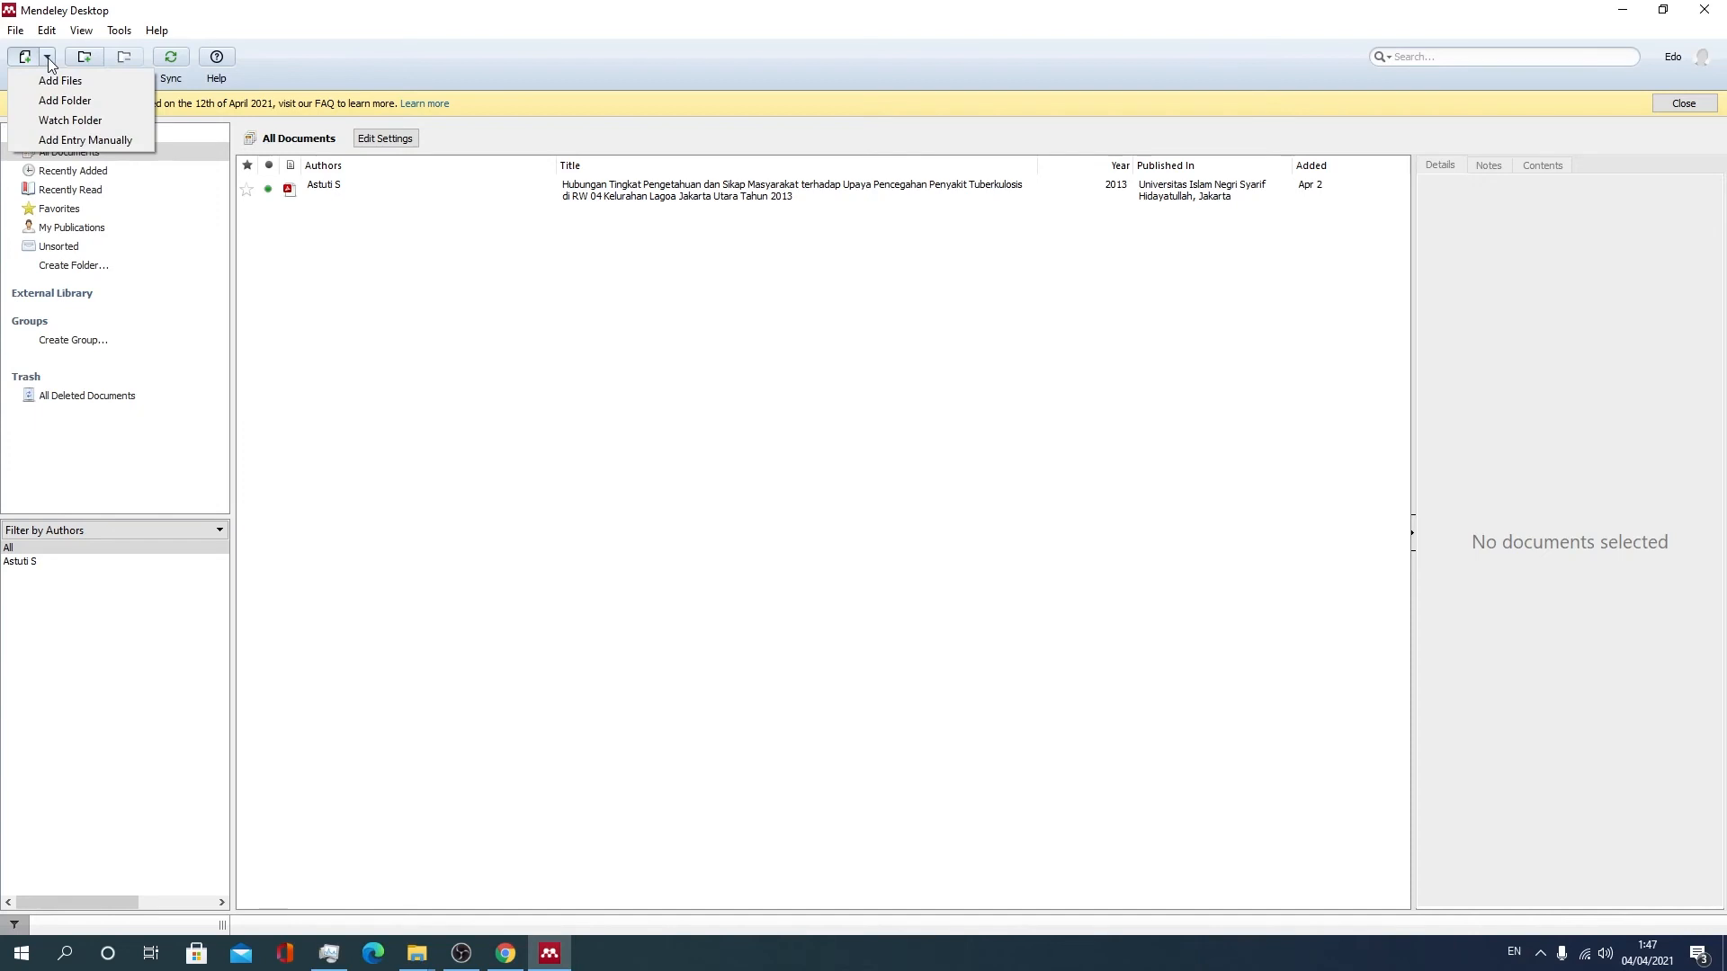
{"action": "left_click", "coordinate": [94, 80]}
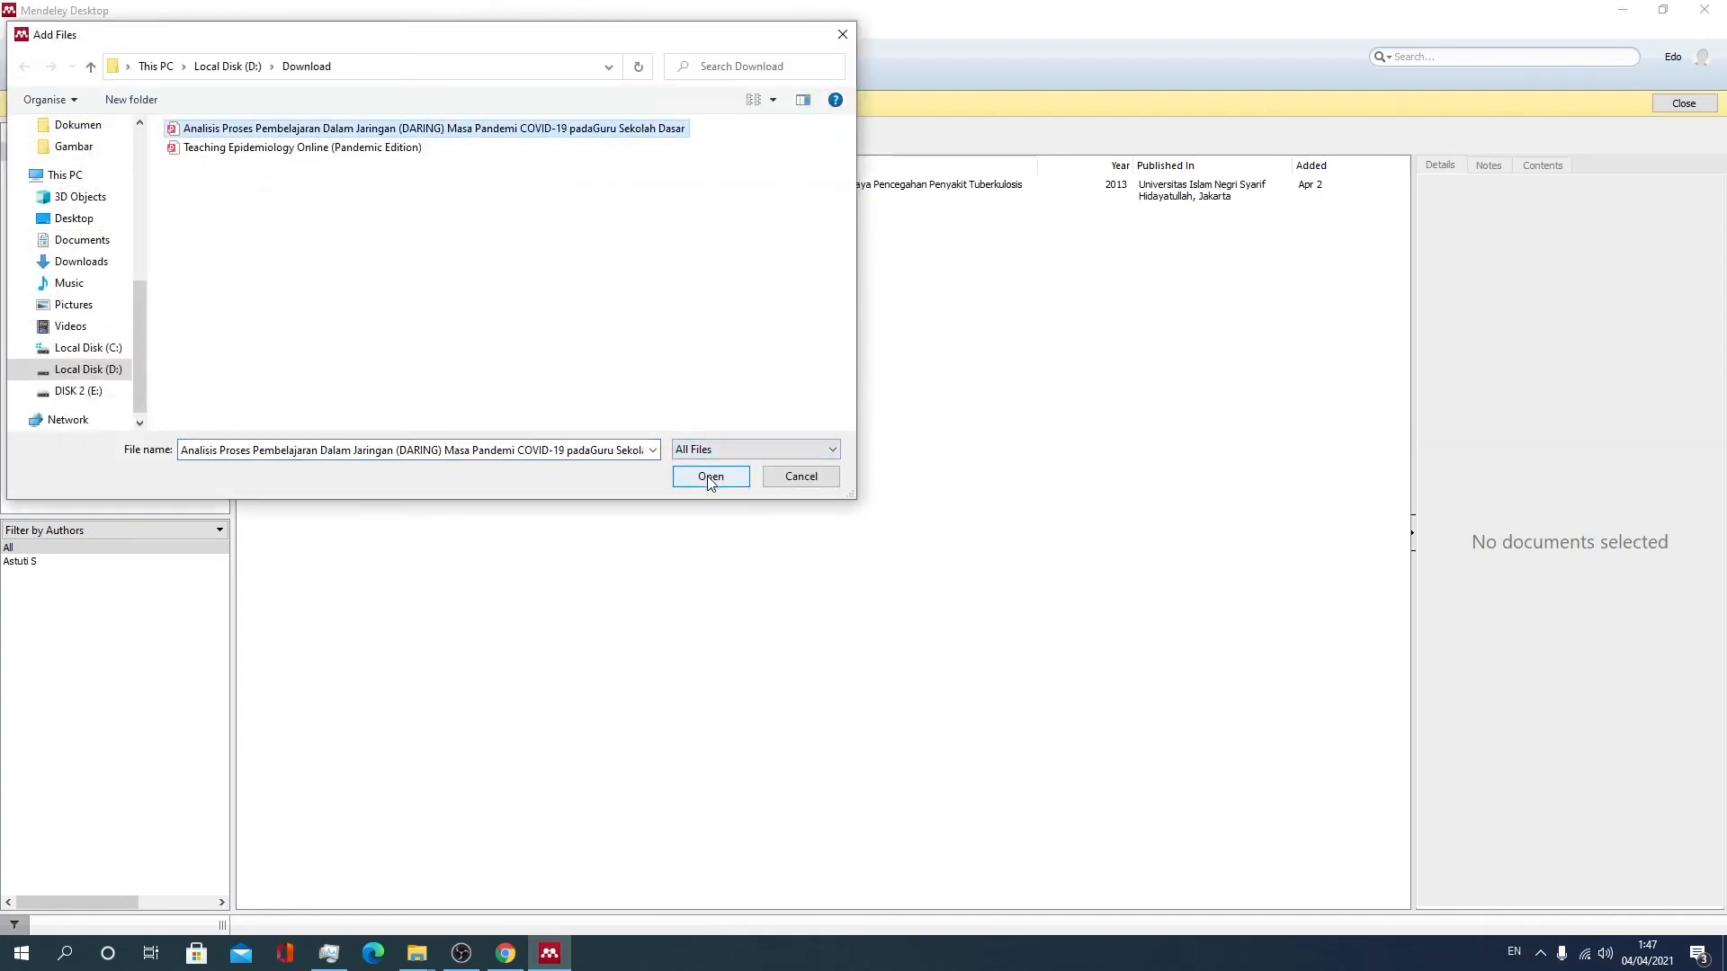
{"action": "left_click", "coordinate": [709, 476]}
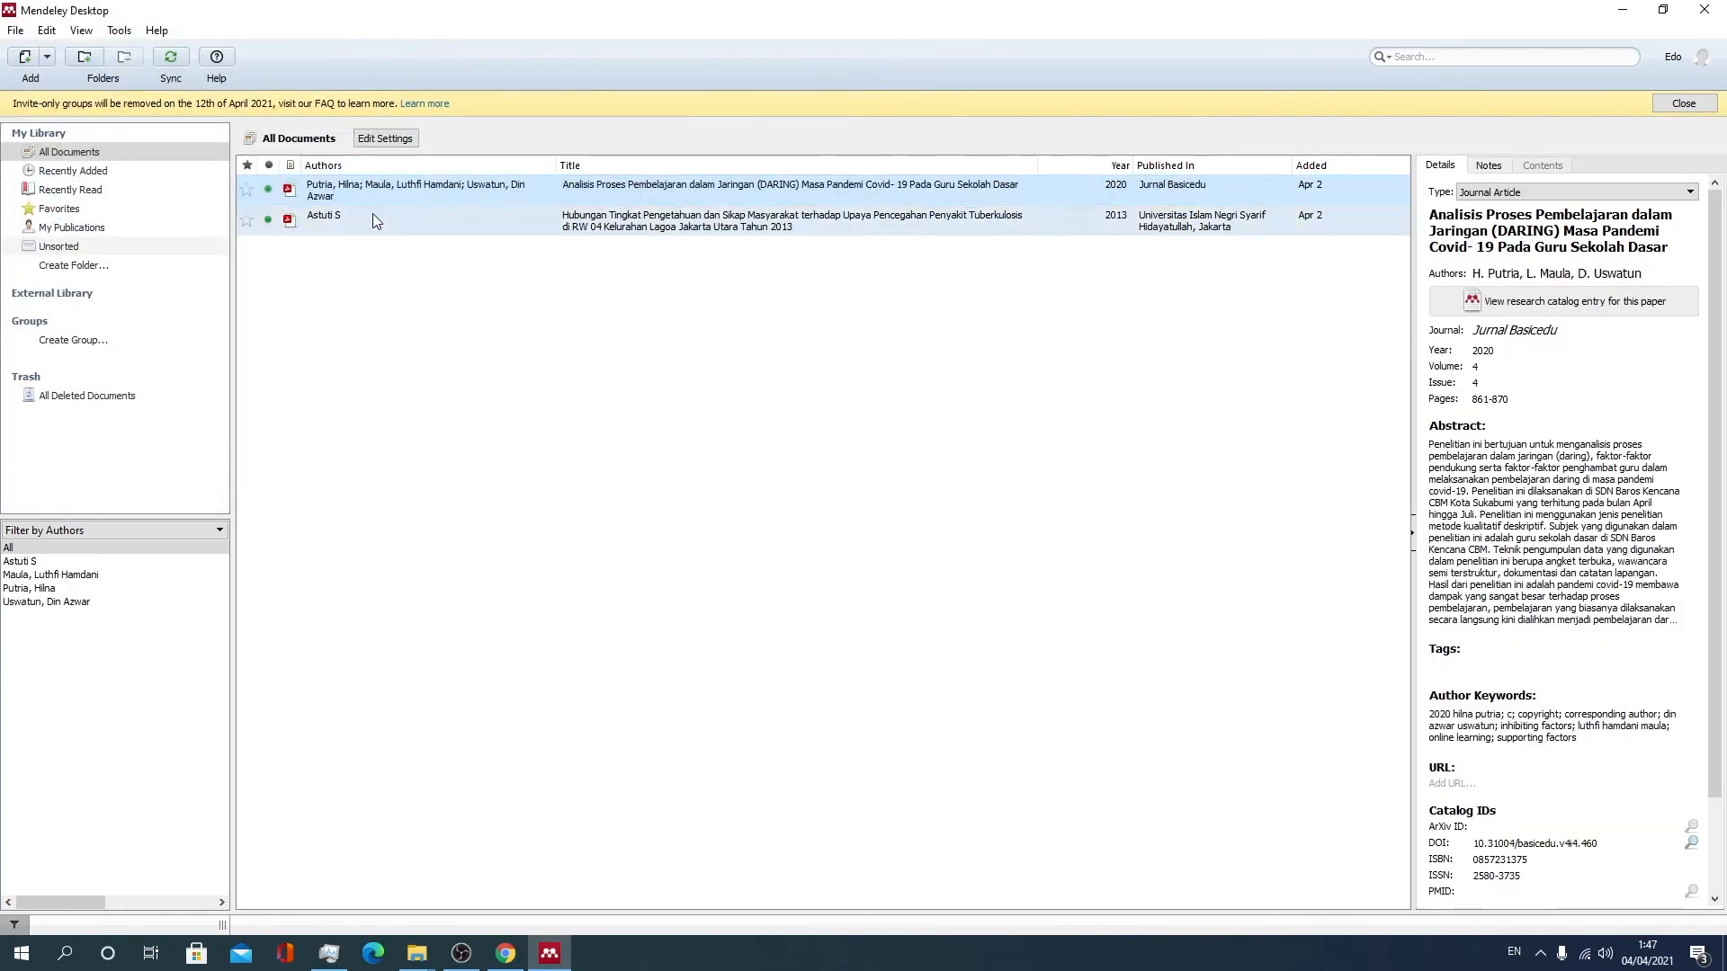
- Examine the bibliographic details and abstract of the added Jurnal Basicedu article
{"action": "left_click", "coordinate": [368, 270]}
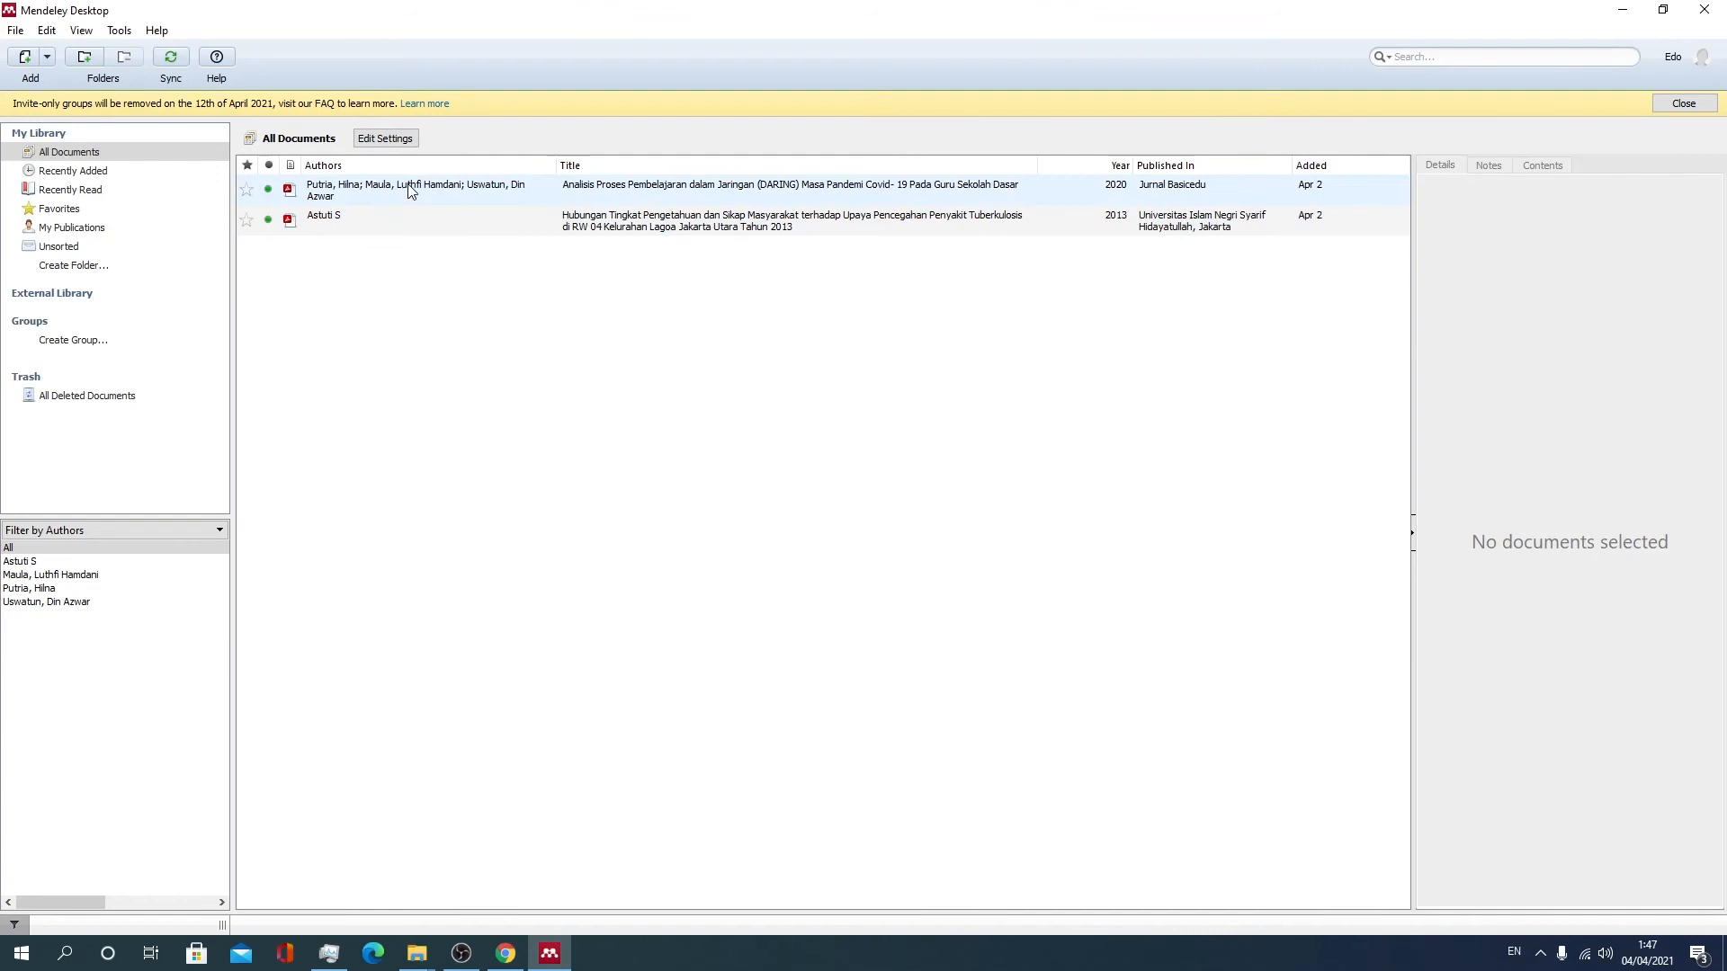
{"action": "left_click", "coordinate": [649, 196]}
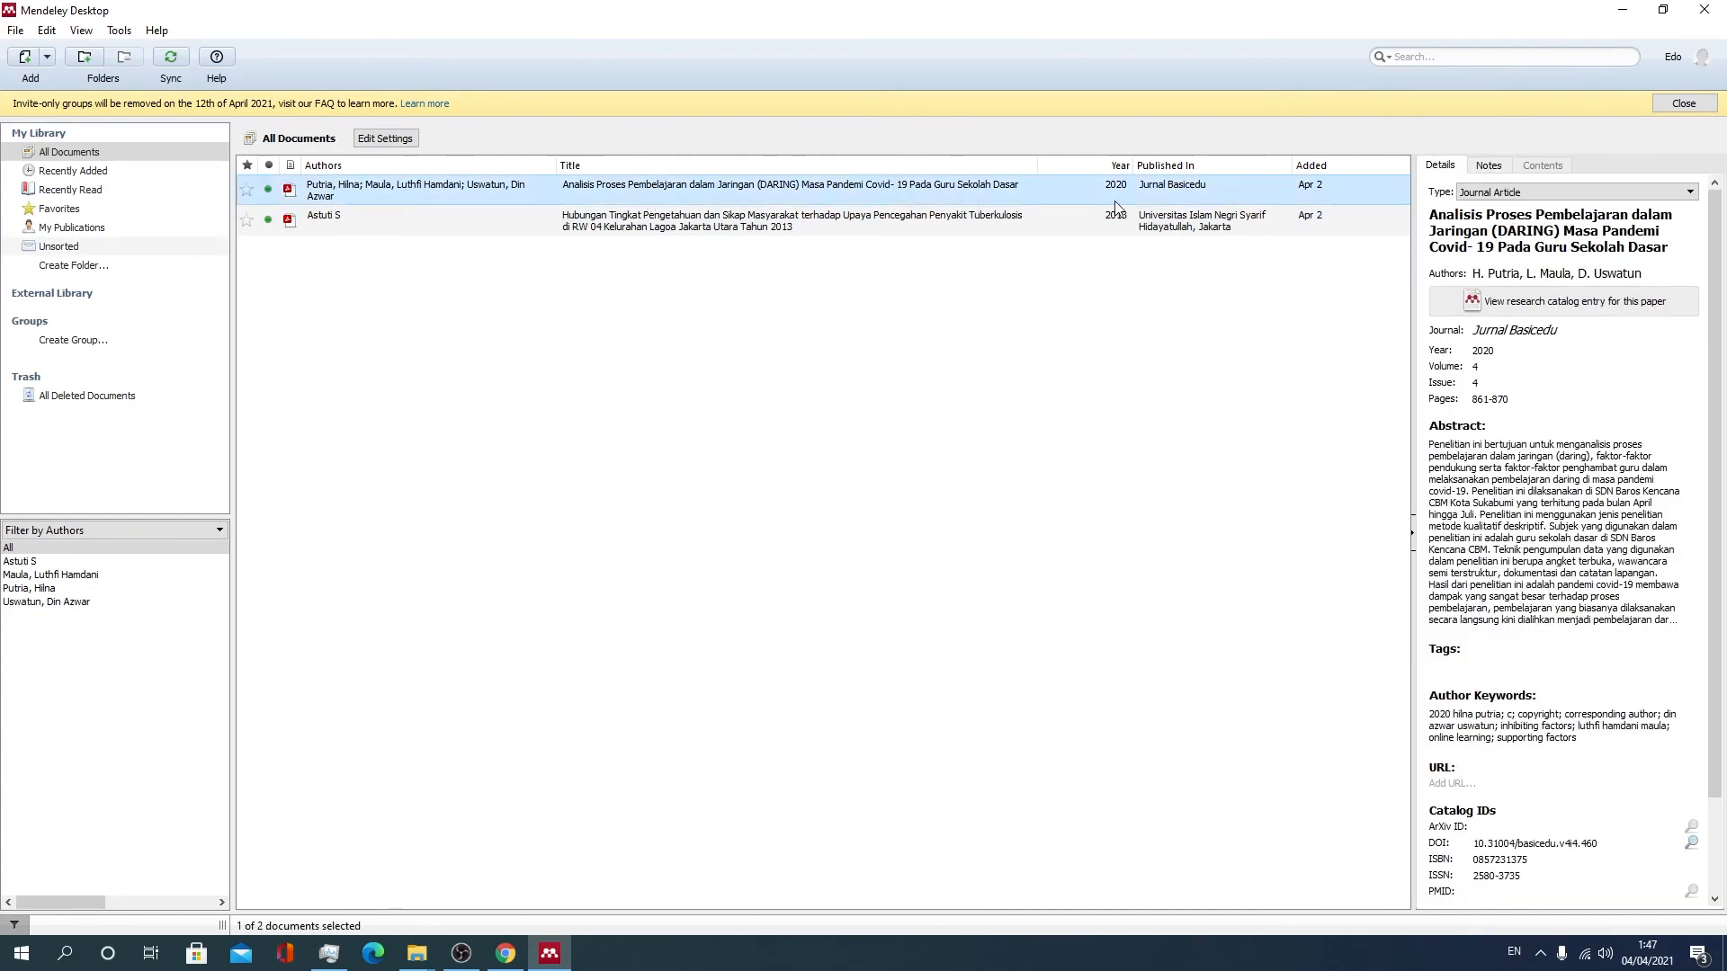
{"action": "left_click", "coordinate": [1425, 441]}
{"action": "left_click_drag", "start_coordinate": [1437, 444], "coordinate": [1623, 607]}
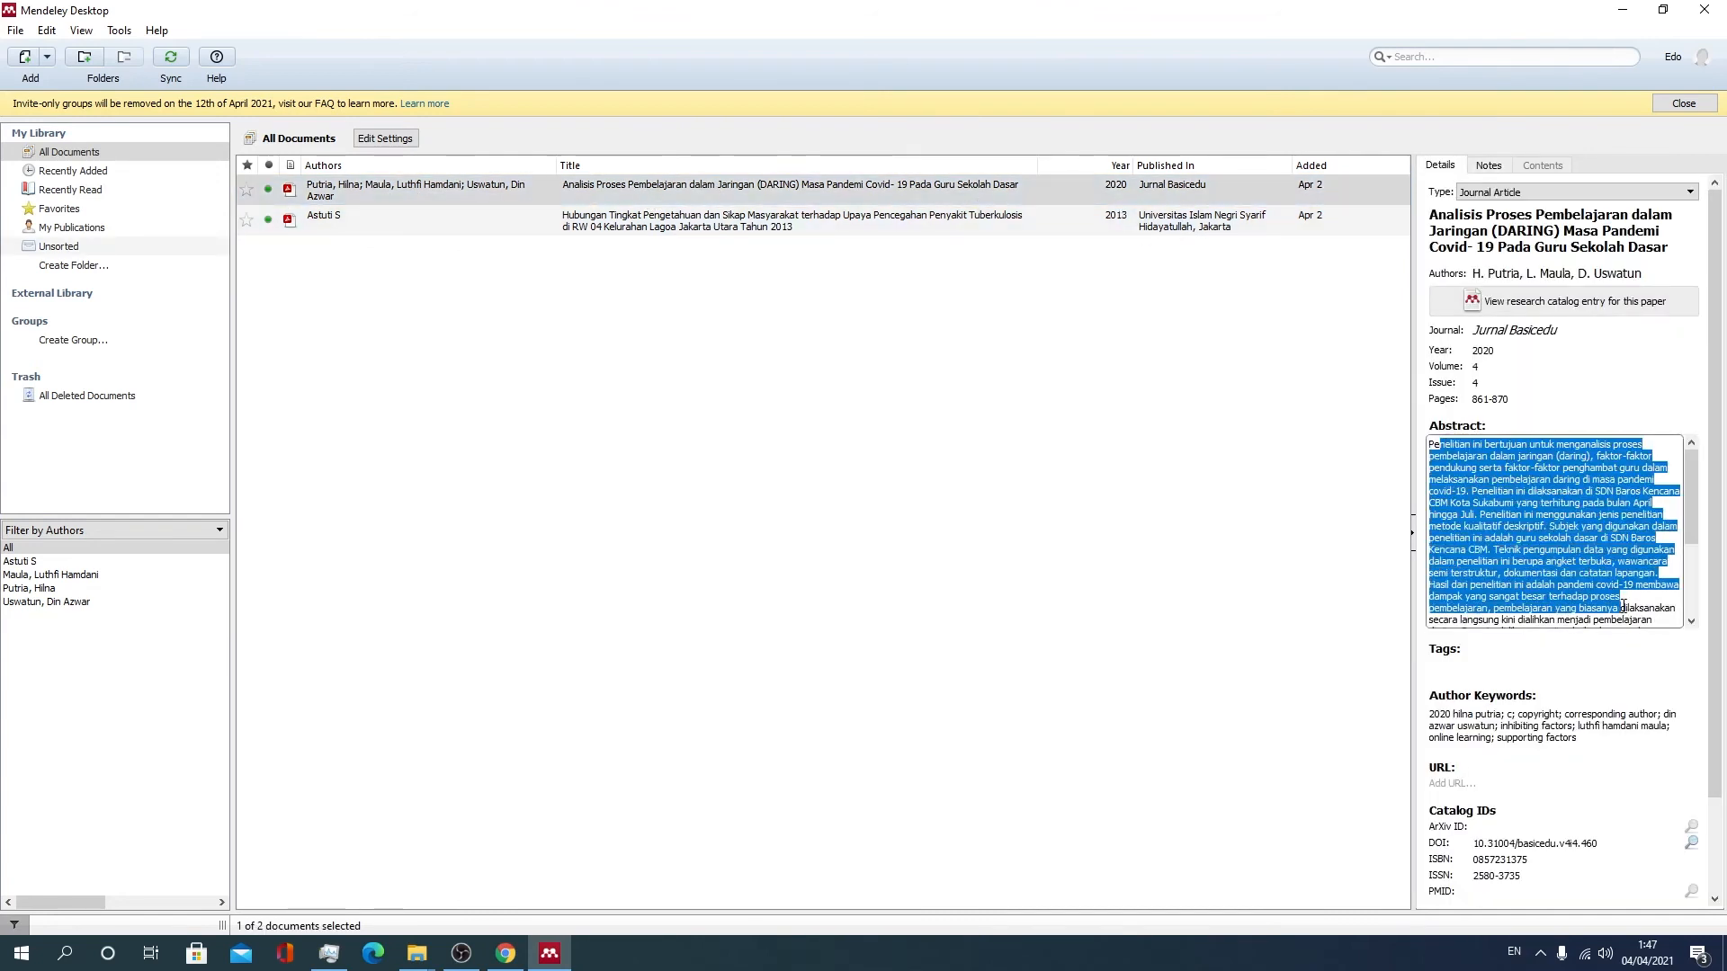
{"action": "left_click", "coordinate": [1298, 612]}
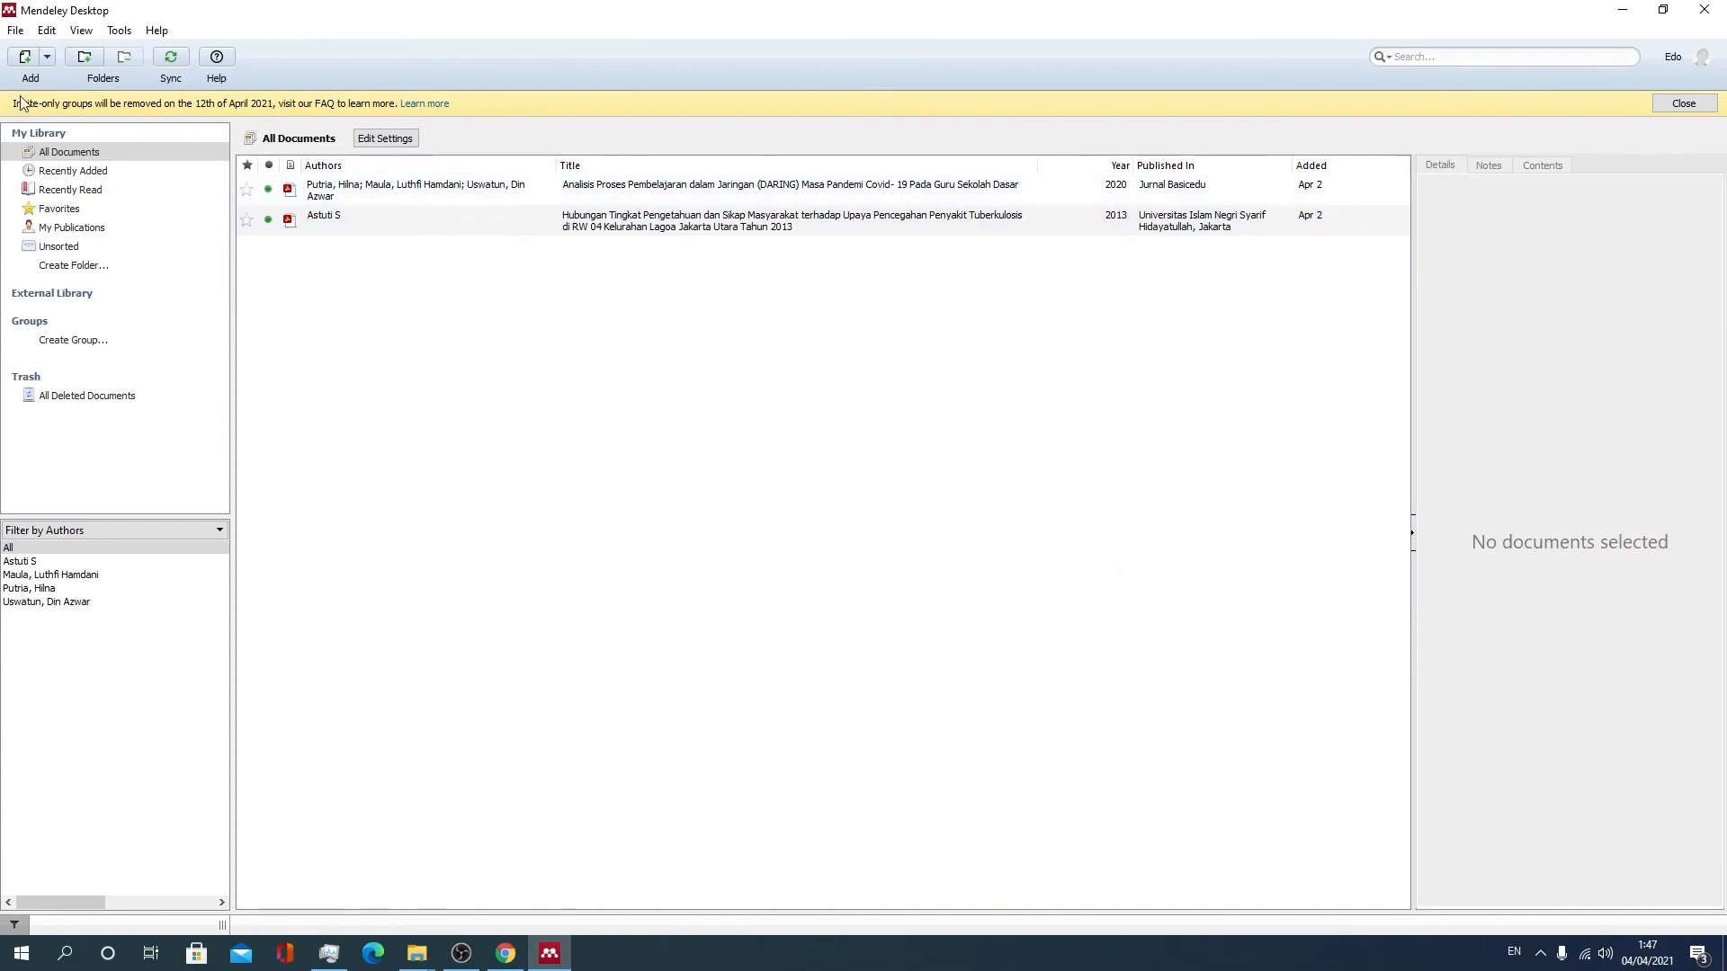
{"action": "left_click", "coordinate": [47, 61]}
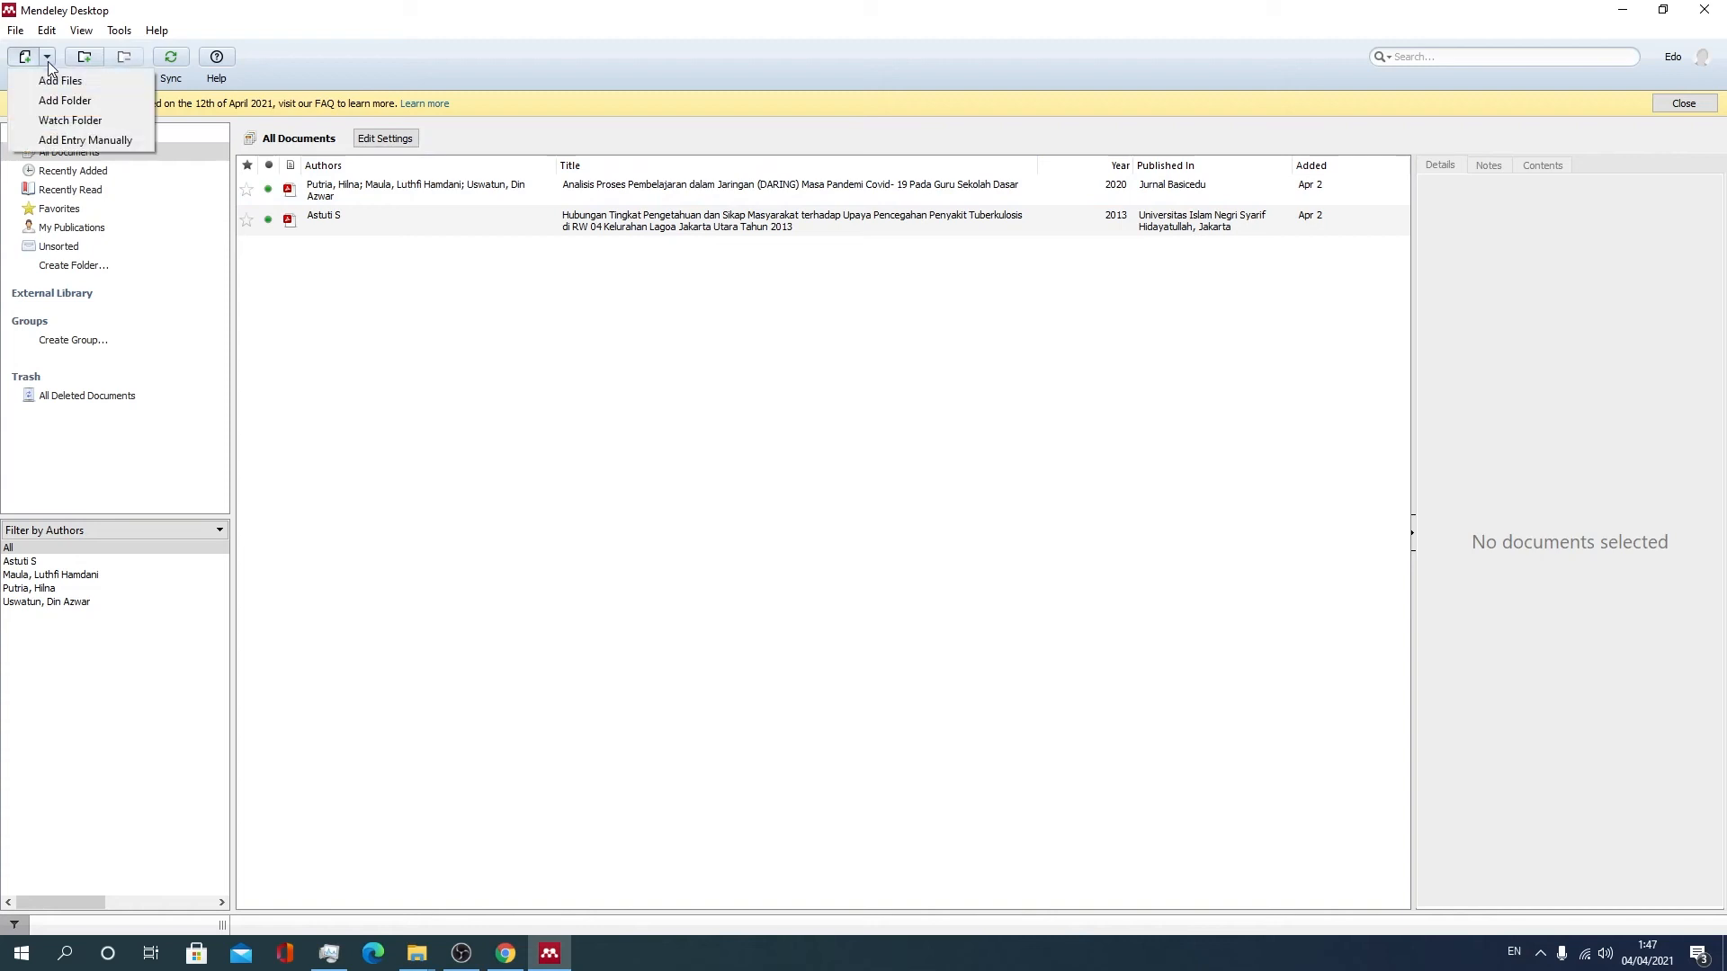
{"action": "left_click", "coordinate": [74, 140]}
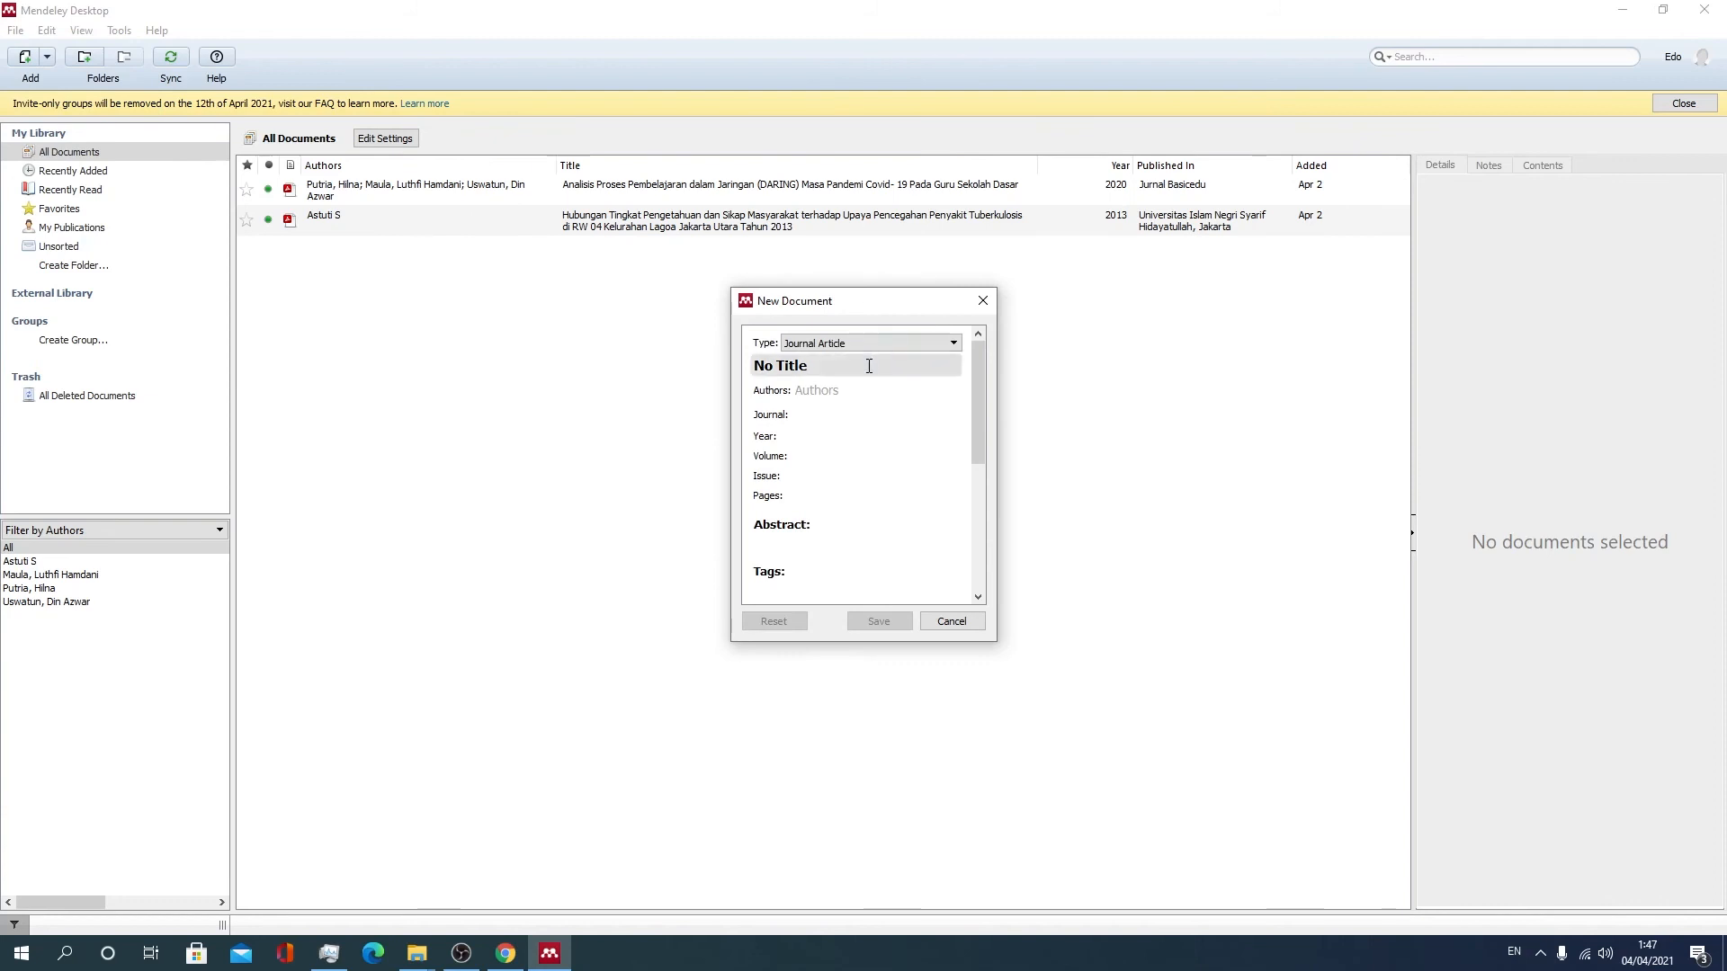
{"action": "left_click", "coordinate": [808, 367]}
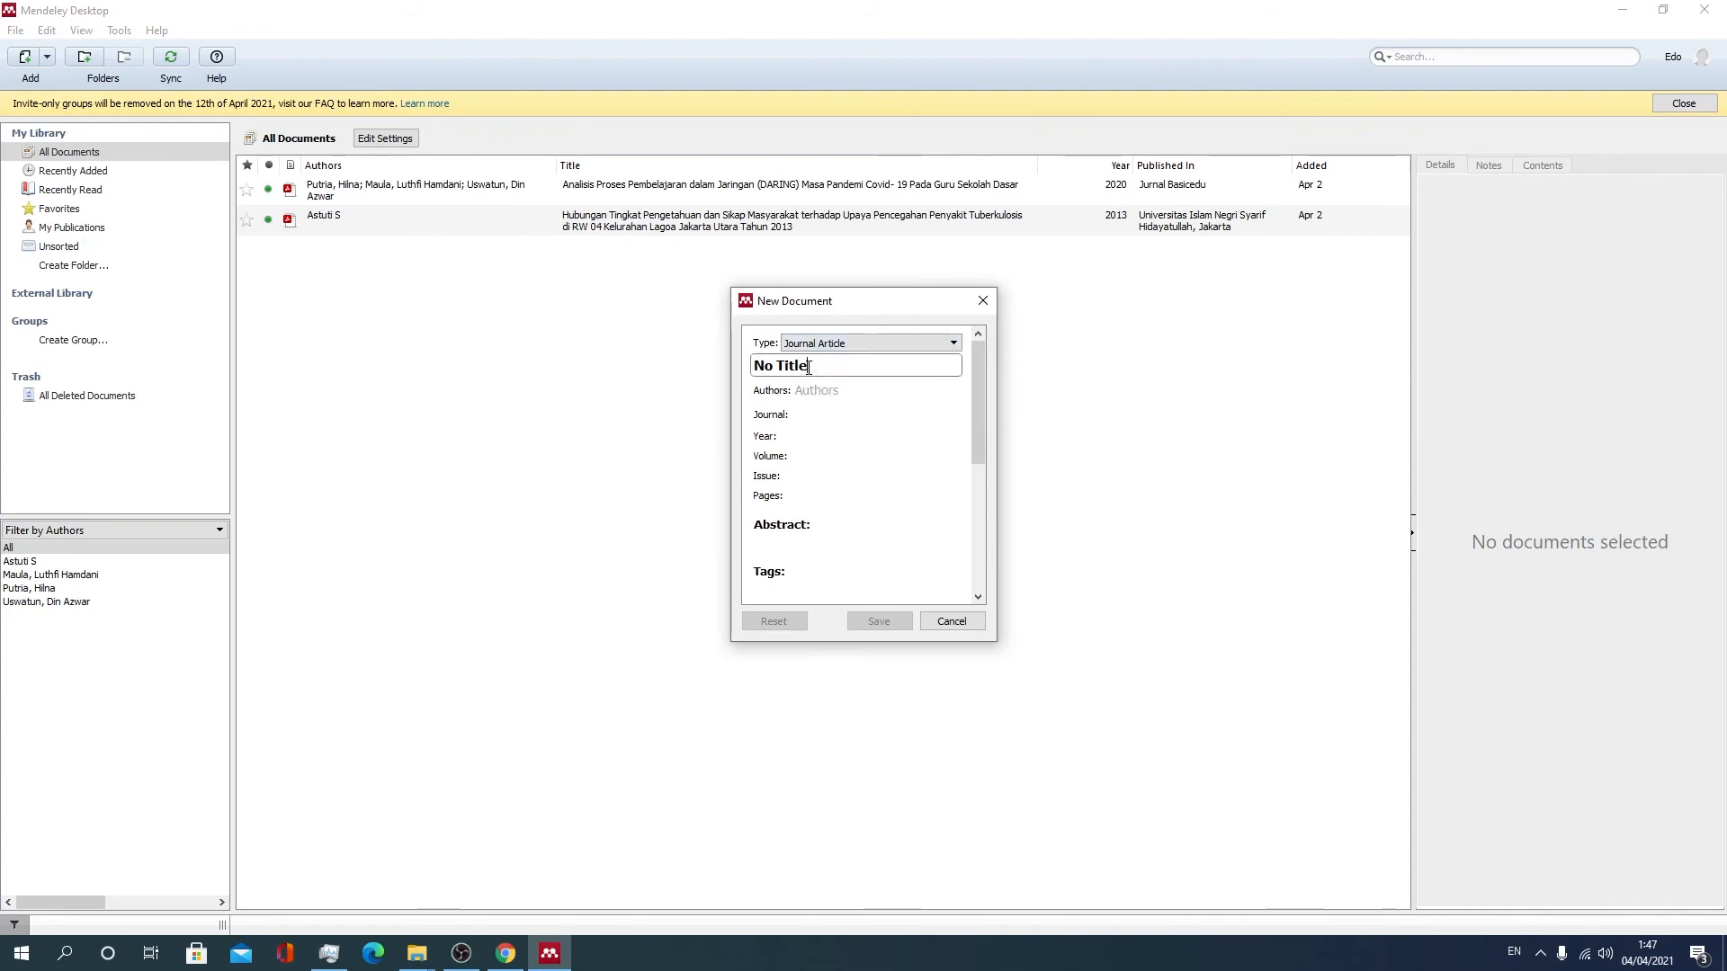
{"action": "left_click", "coordinate": [875, 389]}
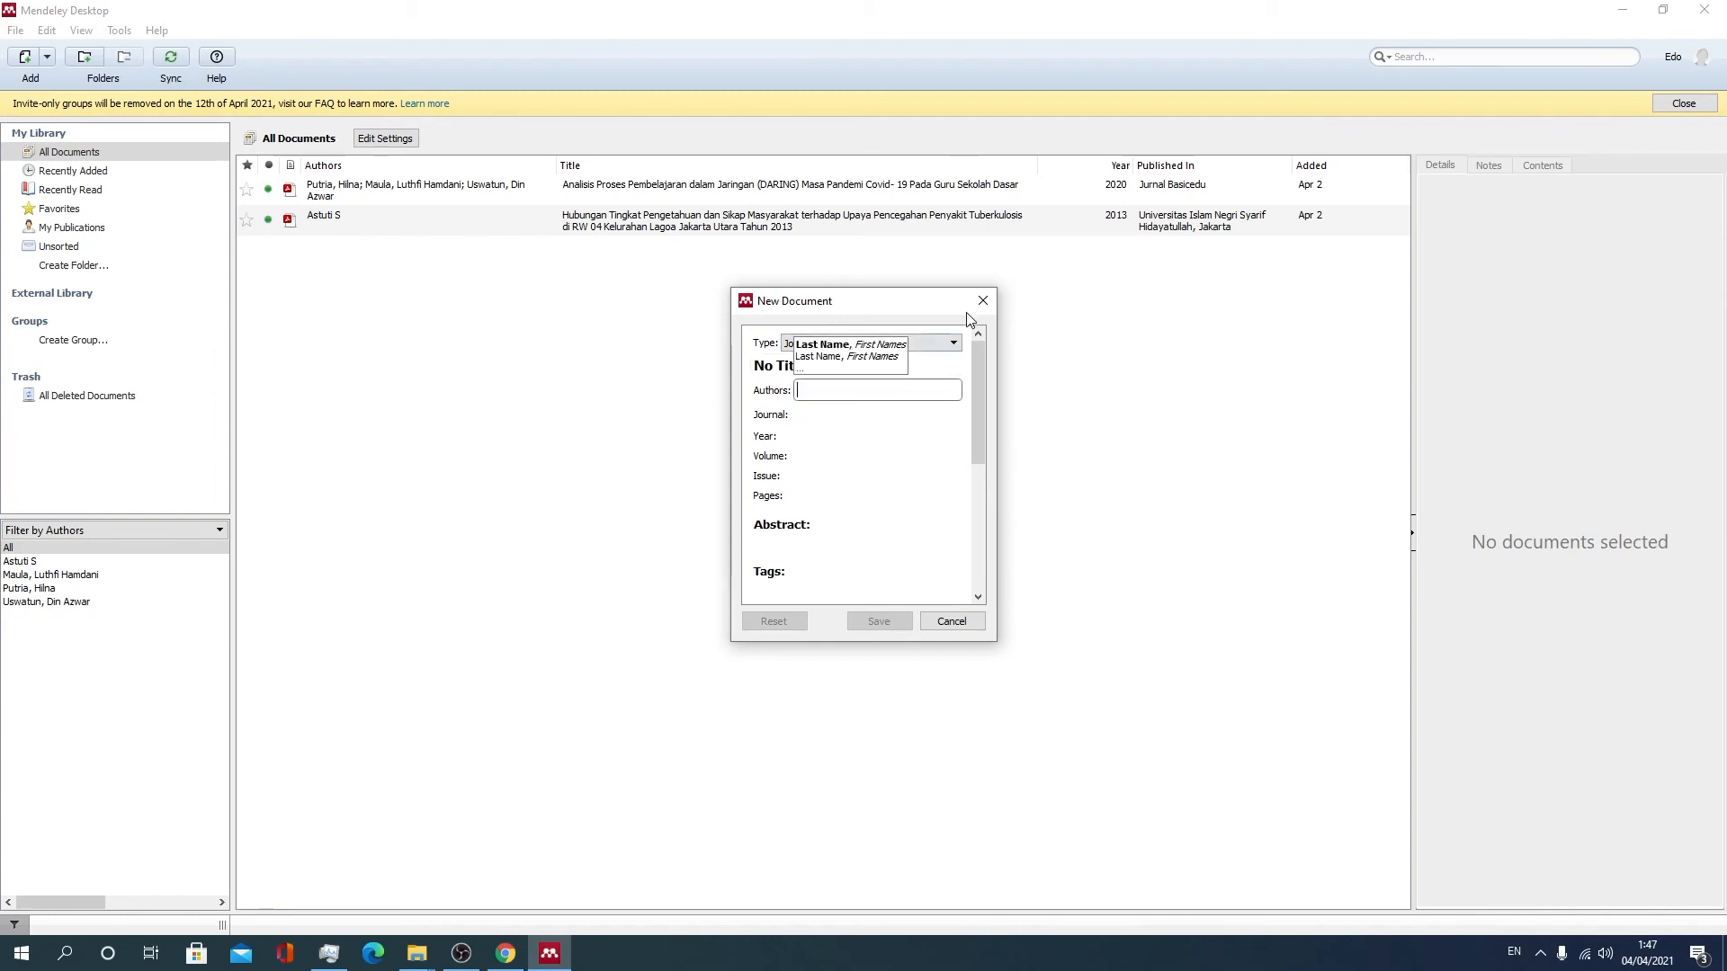
{"action": "left_click", "coordinate": [982, 301]}
- Place Mendeley and the browser side by side, with a blank manual document entry next to the Teaching Epidemiology Online article
{"action": "left_click_drag", "start_coordinate": [1025, 27], "coordinate": [2, 413]}
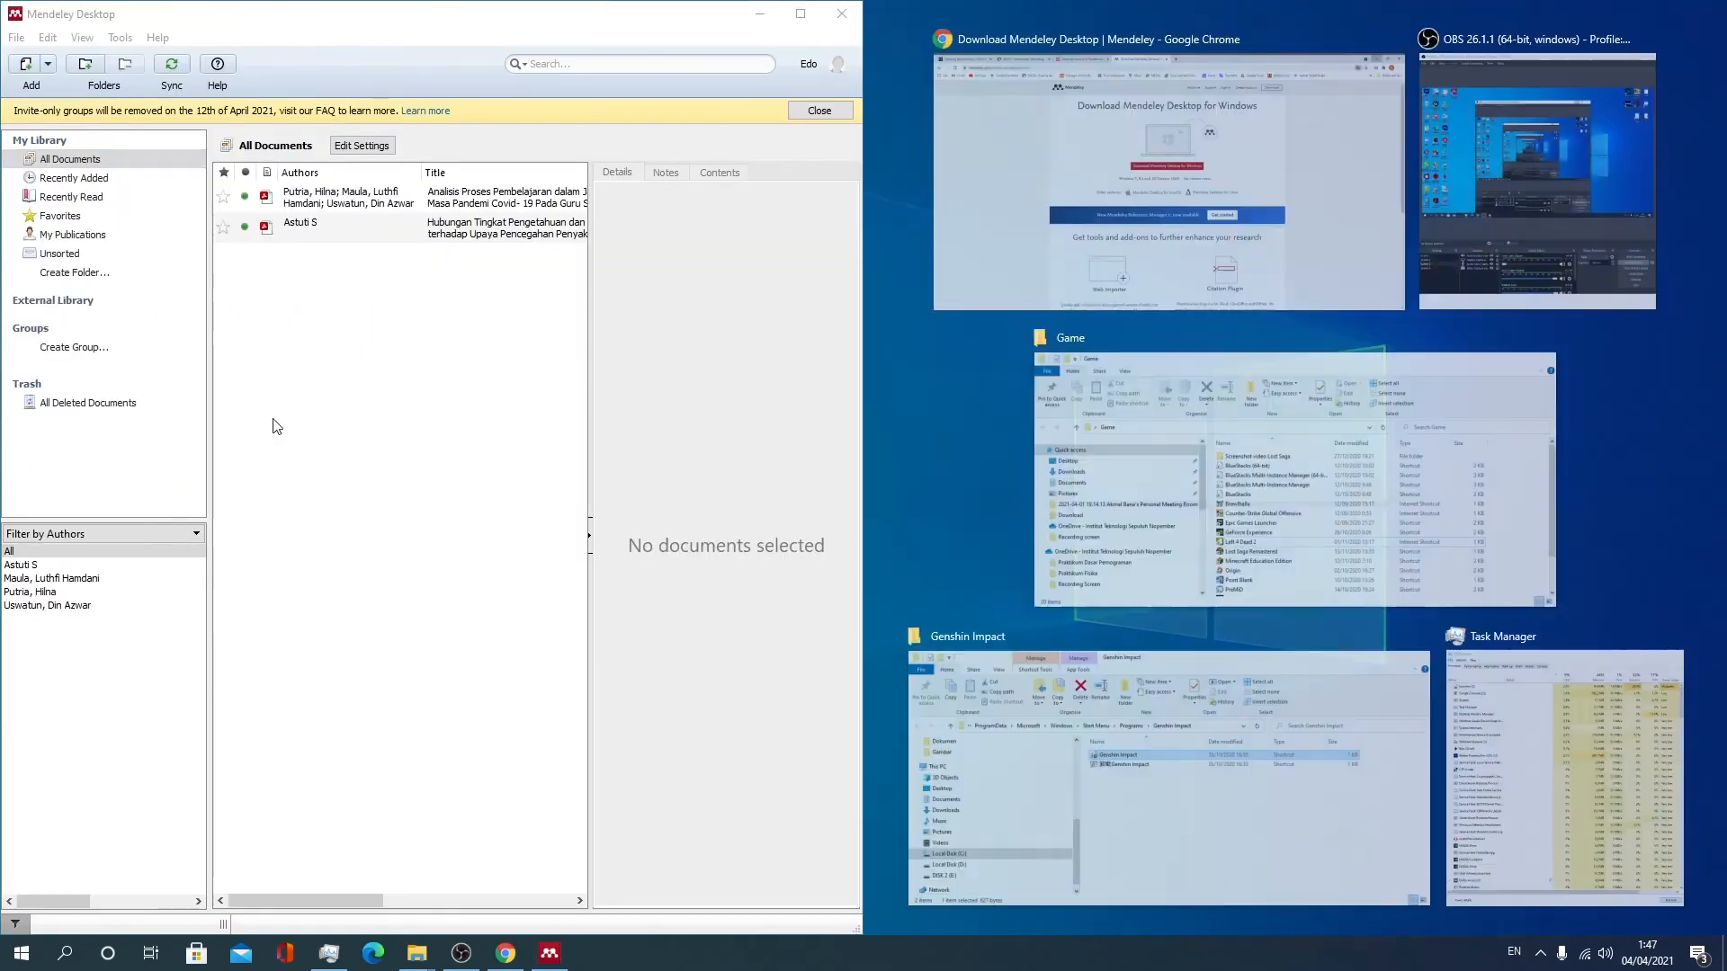
{"action": "left_click", "coordinate": [1072, 279]}
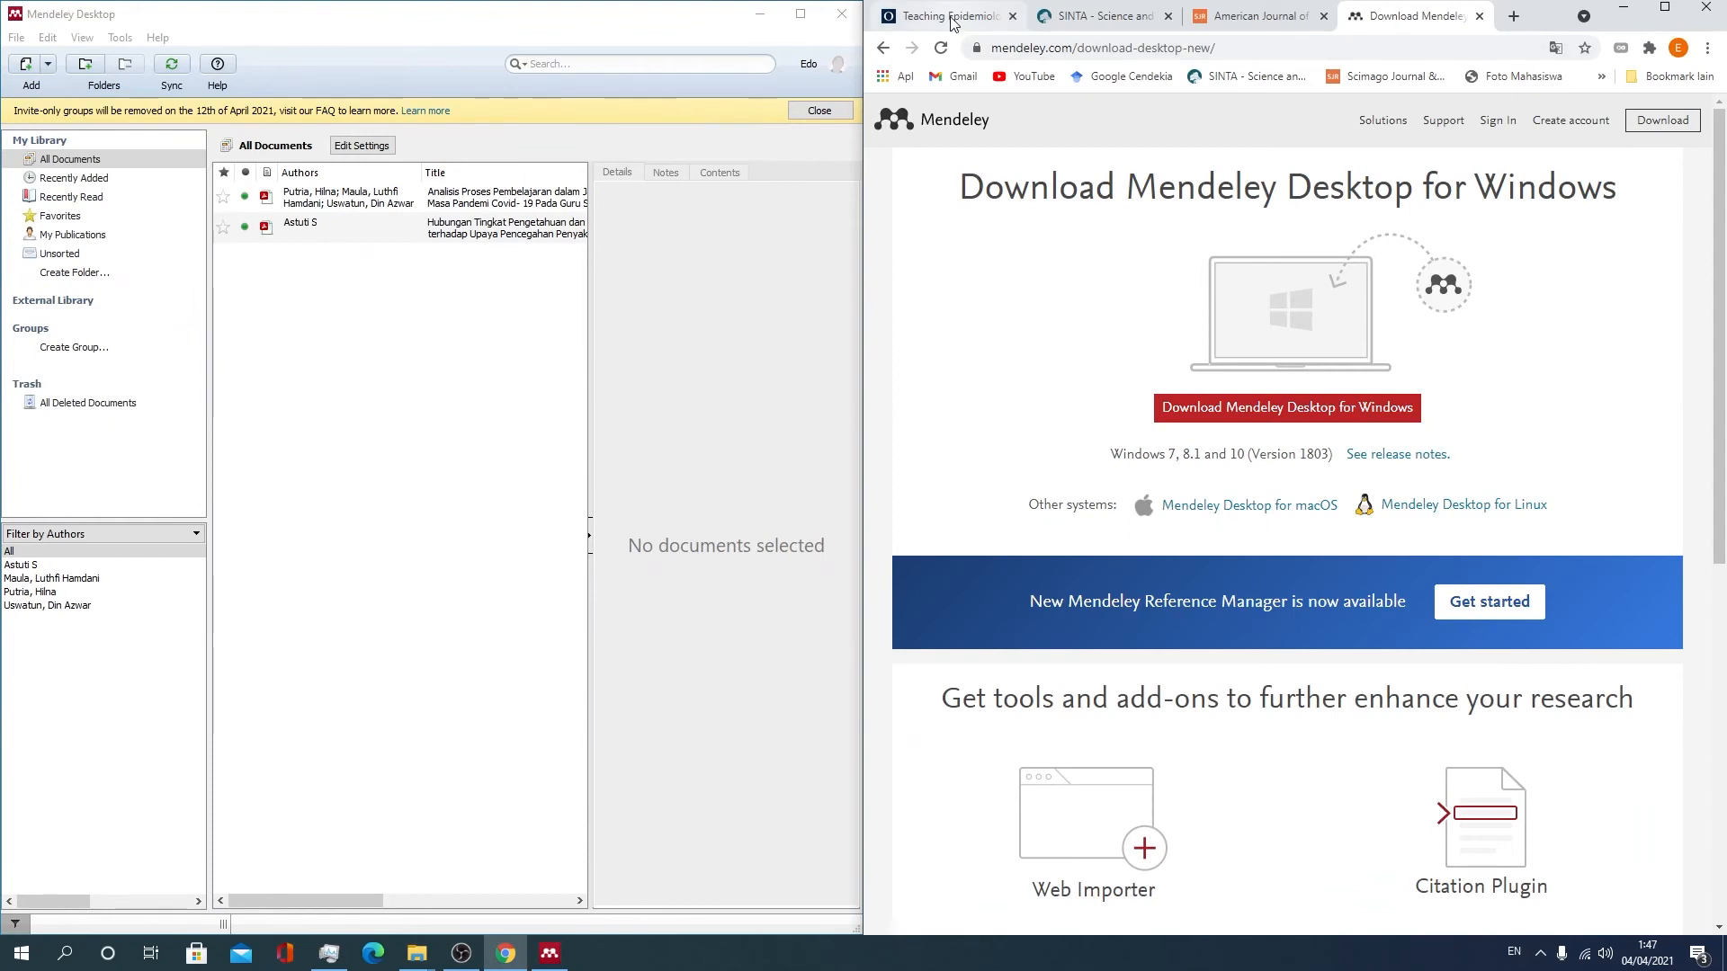
{"action": "left_click", "coordinate": [47, 63]}
{"action": "left_click", "coordinate": [72, 143]}
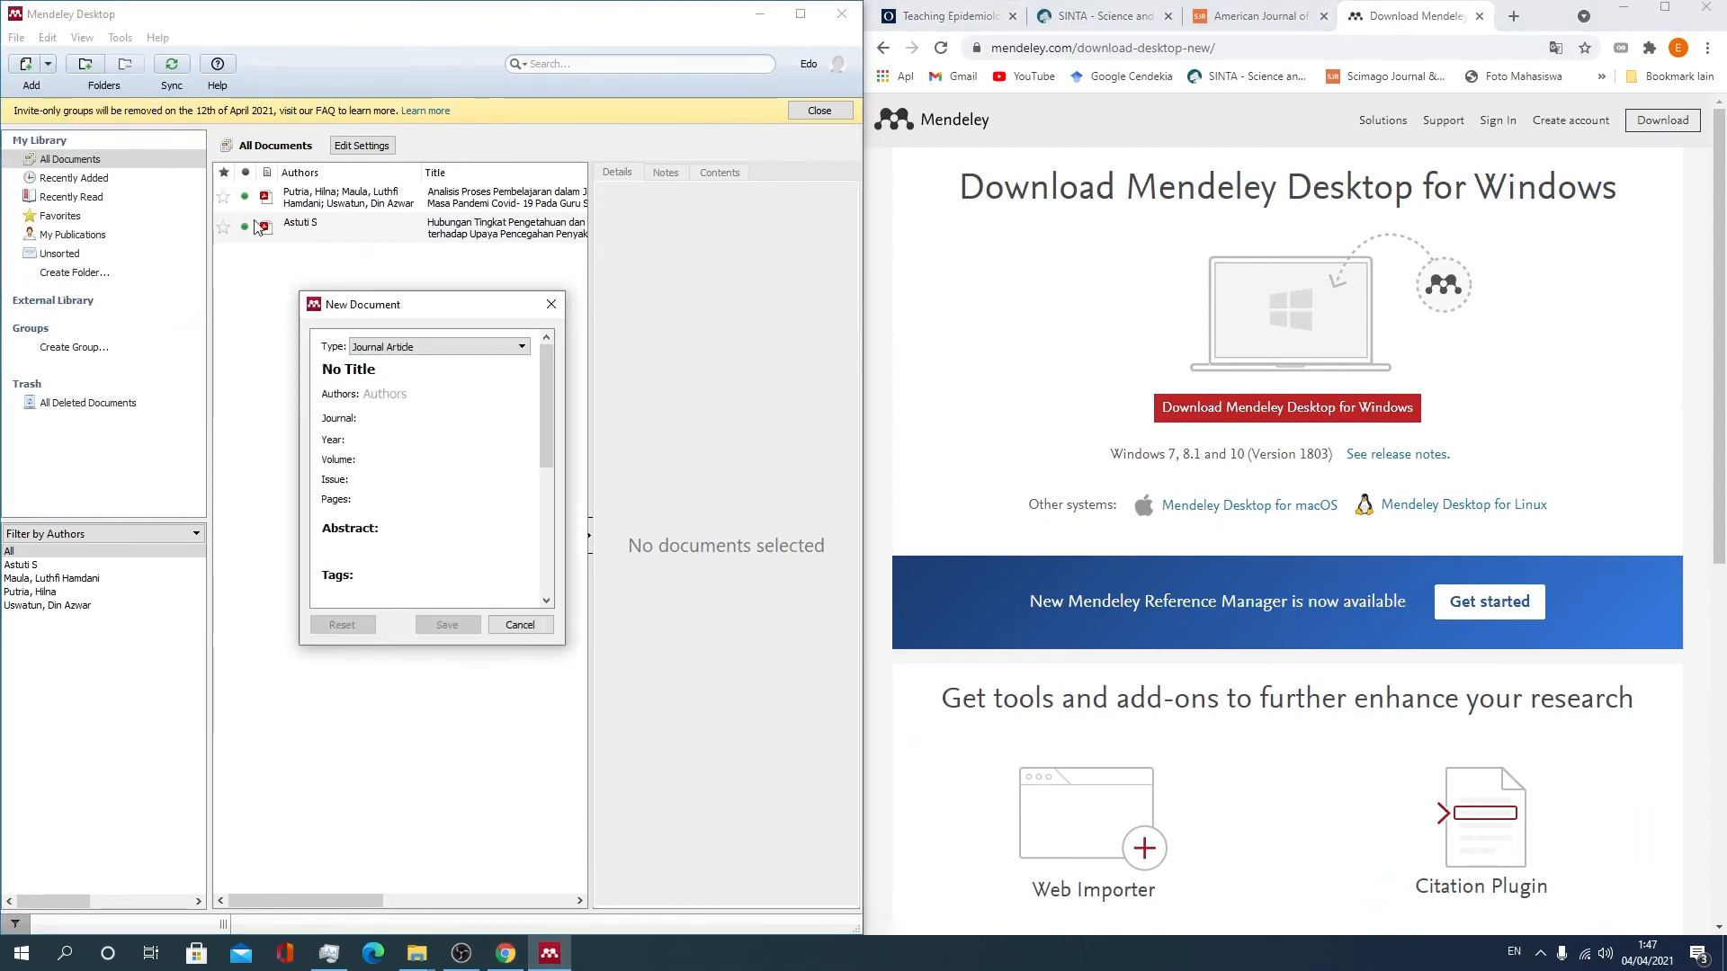
{"action": "left_click", "coordinate": [951, 16]}
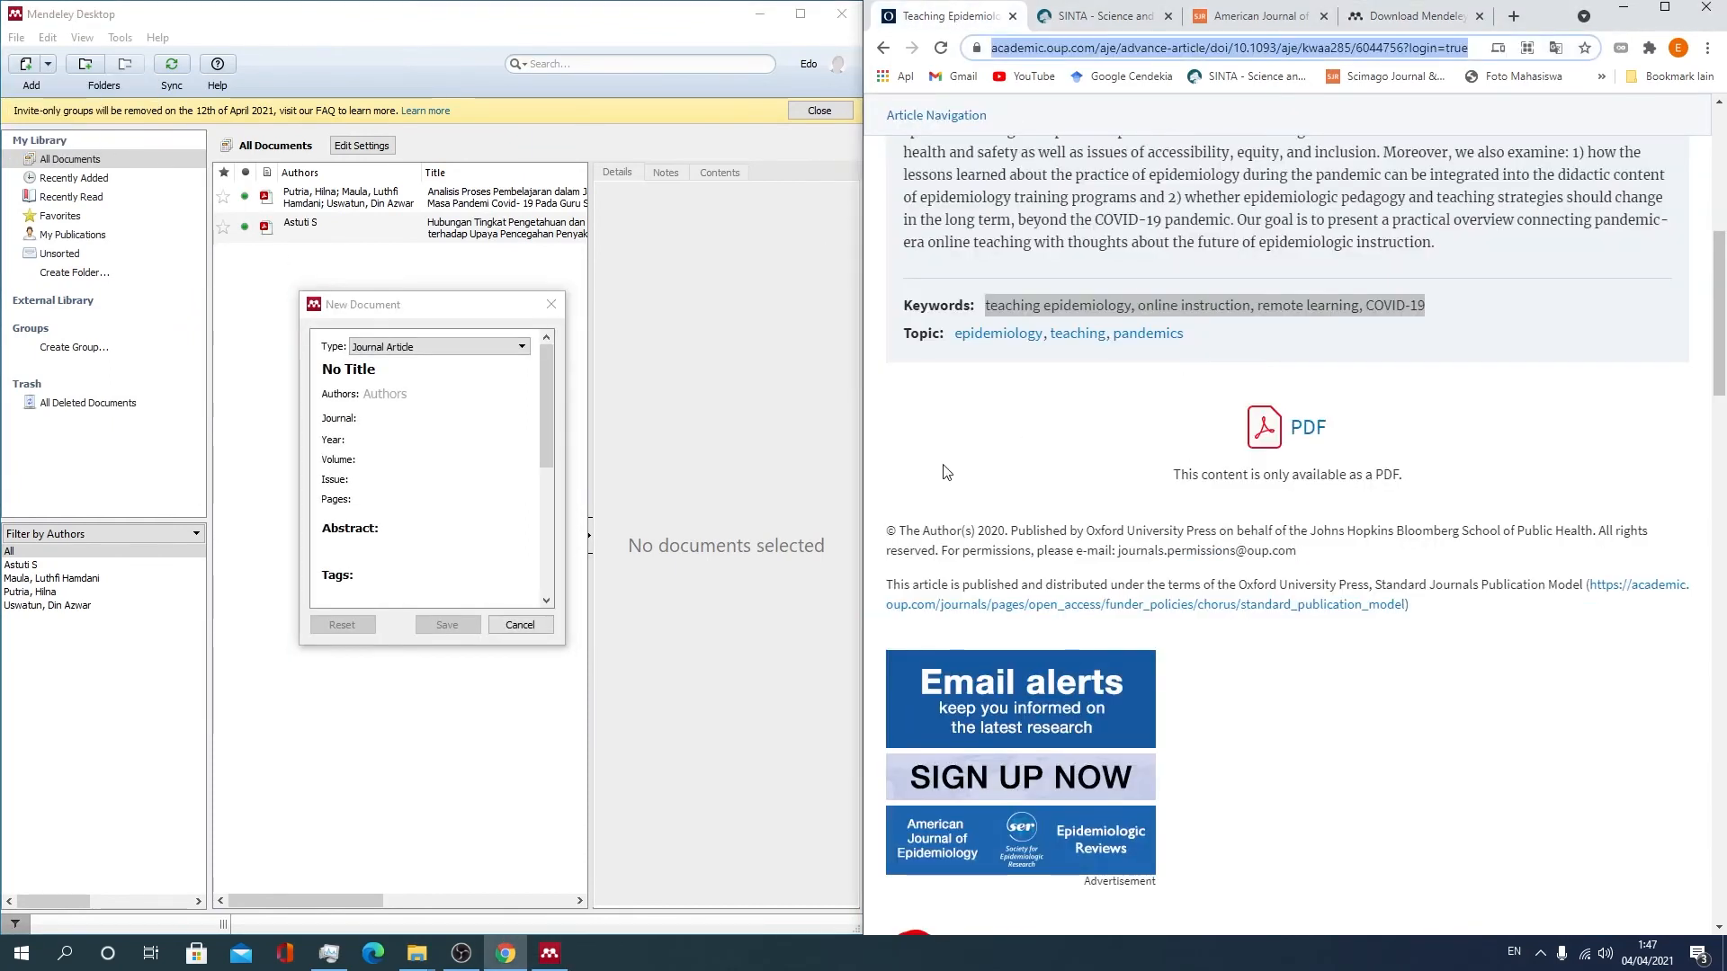
{"action": "scroll", "coordinate": [944, 472], "scroll_direction": "up", "scroll_amount": 8}
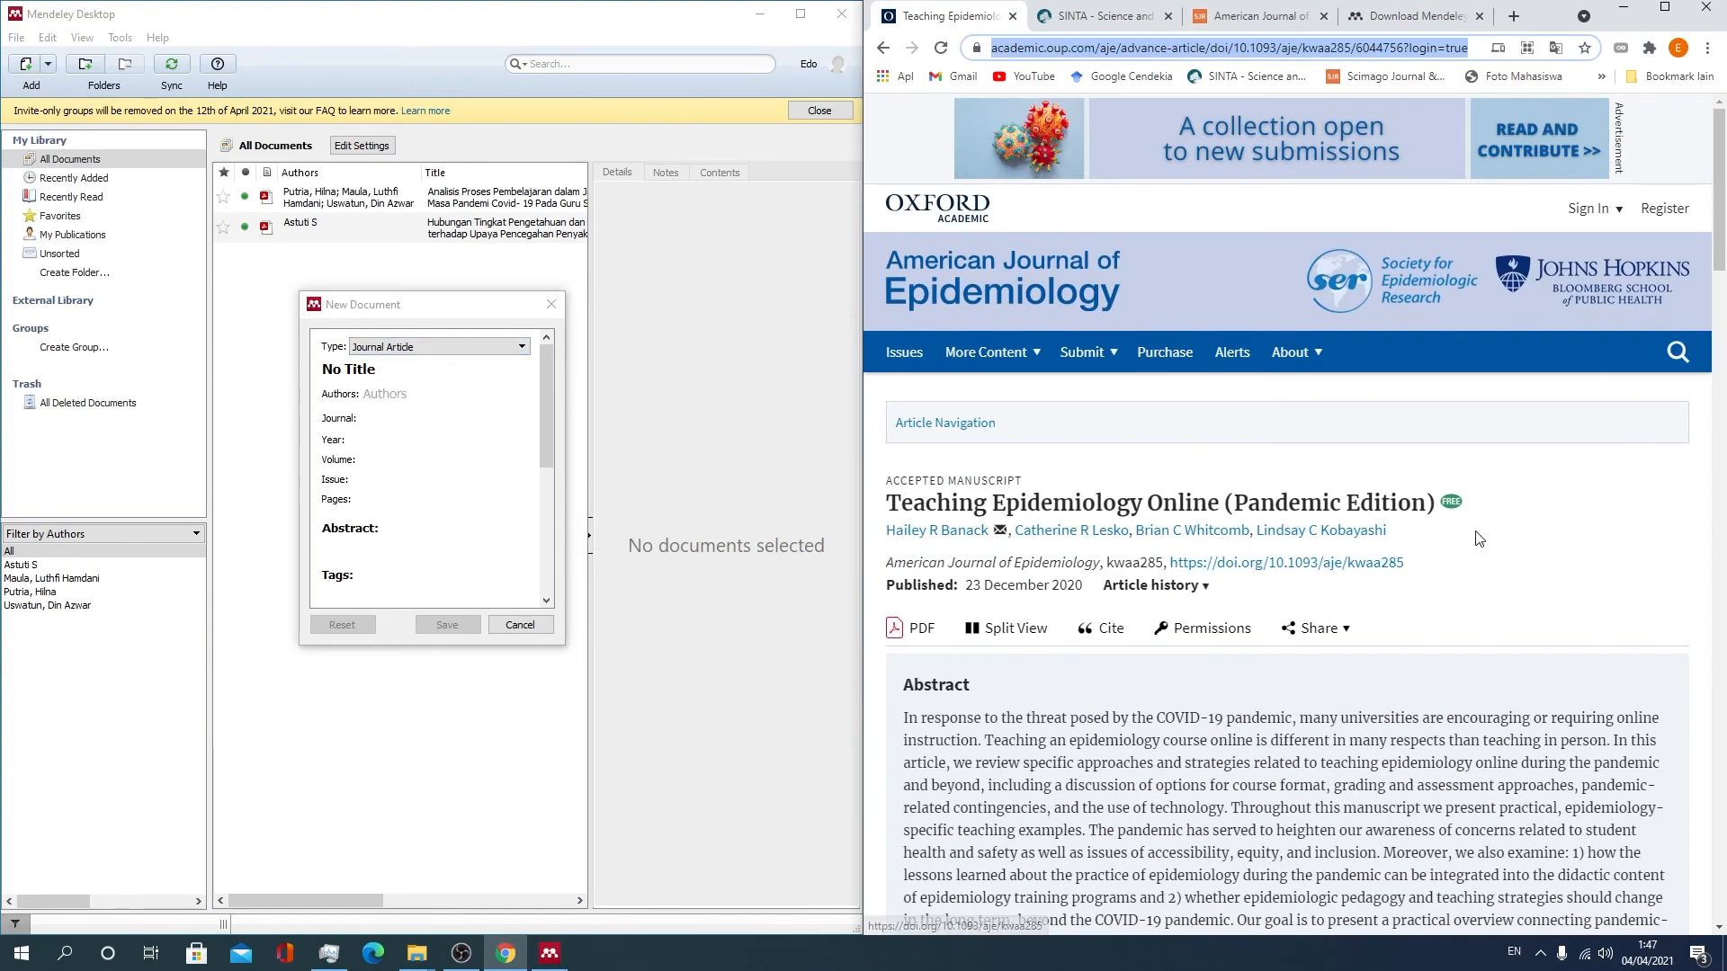
- Copy the title "Teaching Epidemiology Online (Pandemic Edition)" from the article page into the new document's title
{"action": "left_click_drag", "start_coordinate": [1437, 503], "coordinate": [890, 513]}
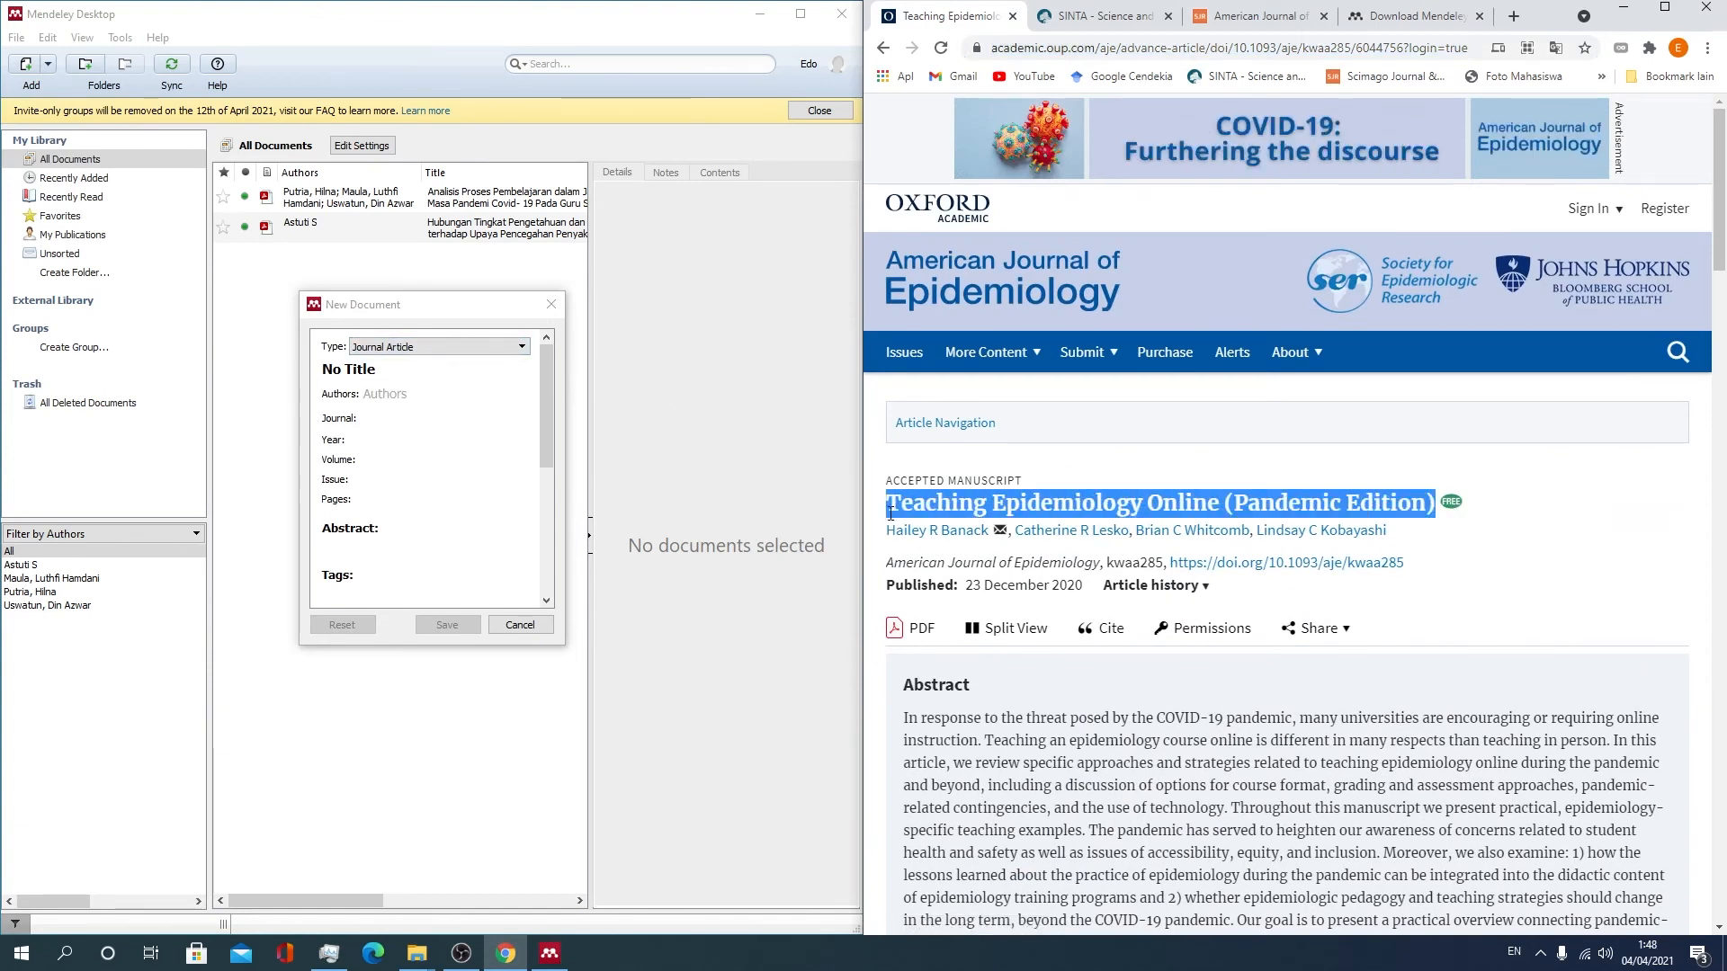
{"action": "left_click", "coordinate": [396, 376]}
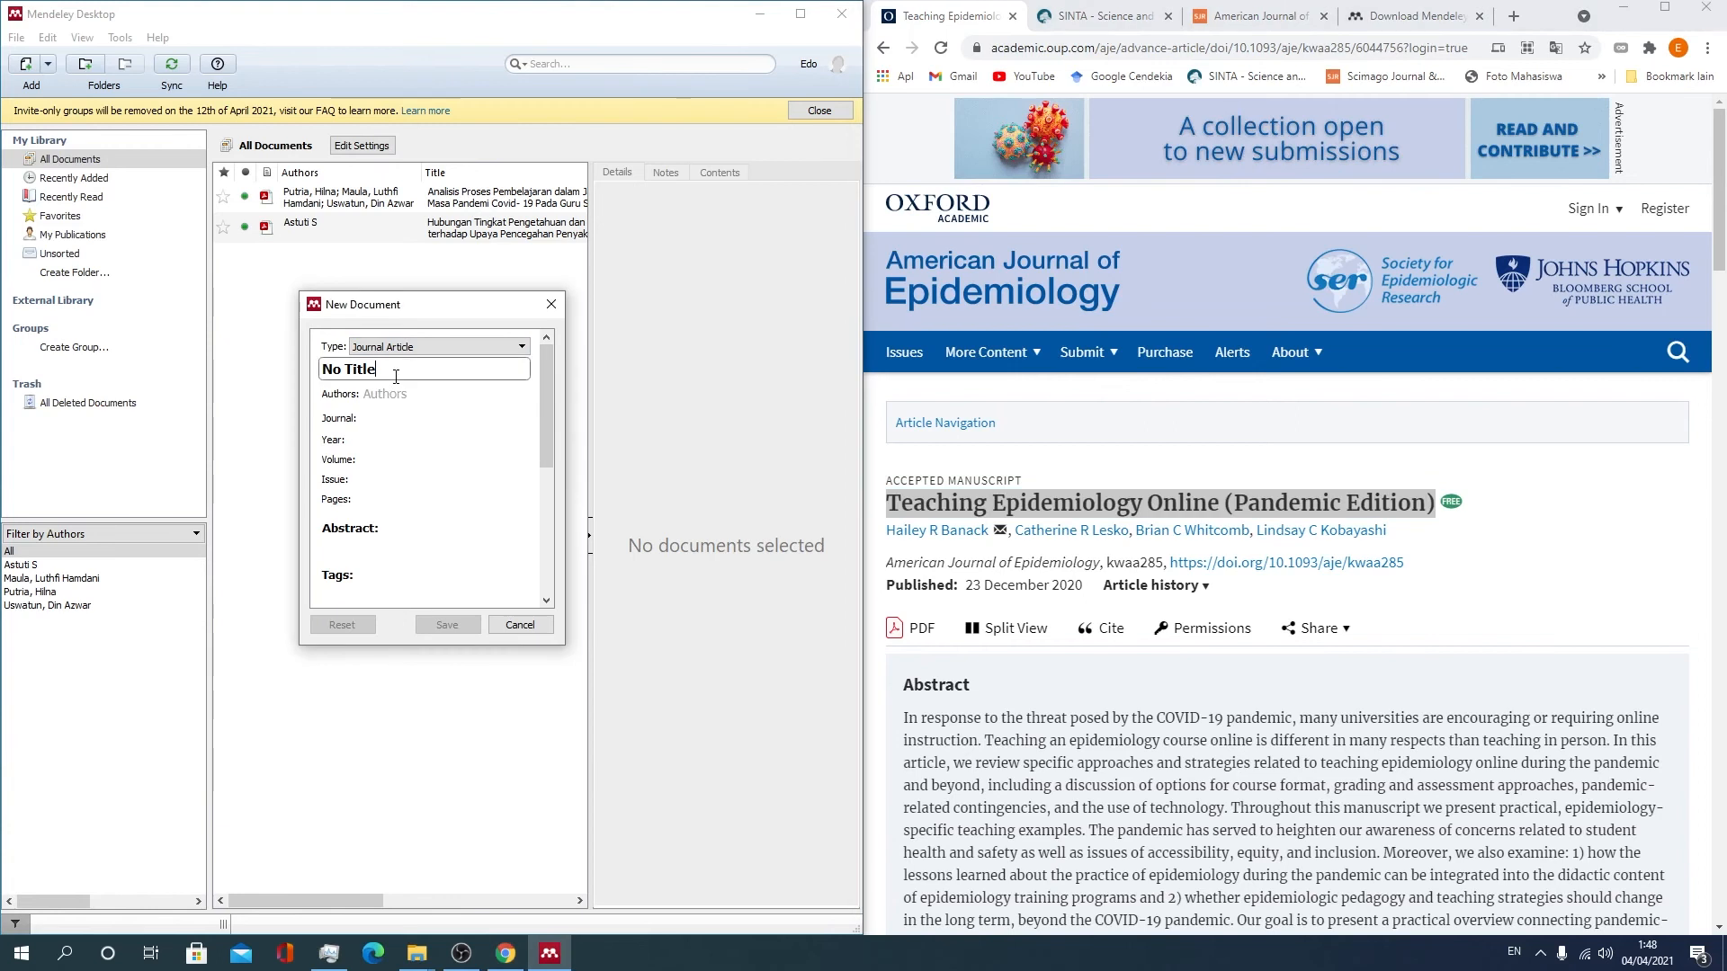
{"action": "left_click_drag", "start_coordinate": [368, 372], "coordinate": [308, 373]}
{"action": "left_click_drag", "start_coordinate": [1437, 503], "coordinate": [887, 509]}
{"action": "key", "text": "ctrl+c"}
{"action": "left_click", "coordinate": [369, 373]}
{"action": "left_click_drag", "start_coordinate": [369, 373], "coordinate": [314, 374]}
{"action": "key", "text": "ctrl+v"}
- Copy the article's full list of authors from the web page into the new document's authors
{"action": "left_click_drag", "start_coordinate": [1388, 530], "coordinate": [892, 536]}
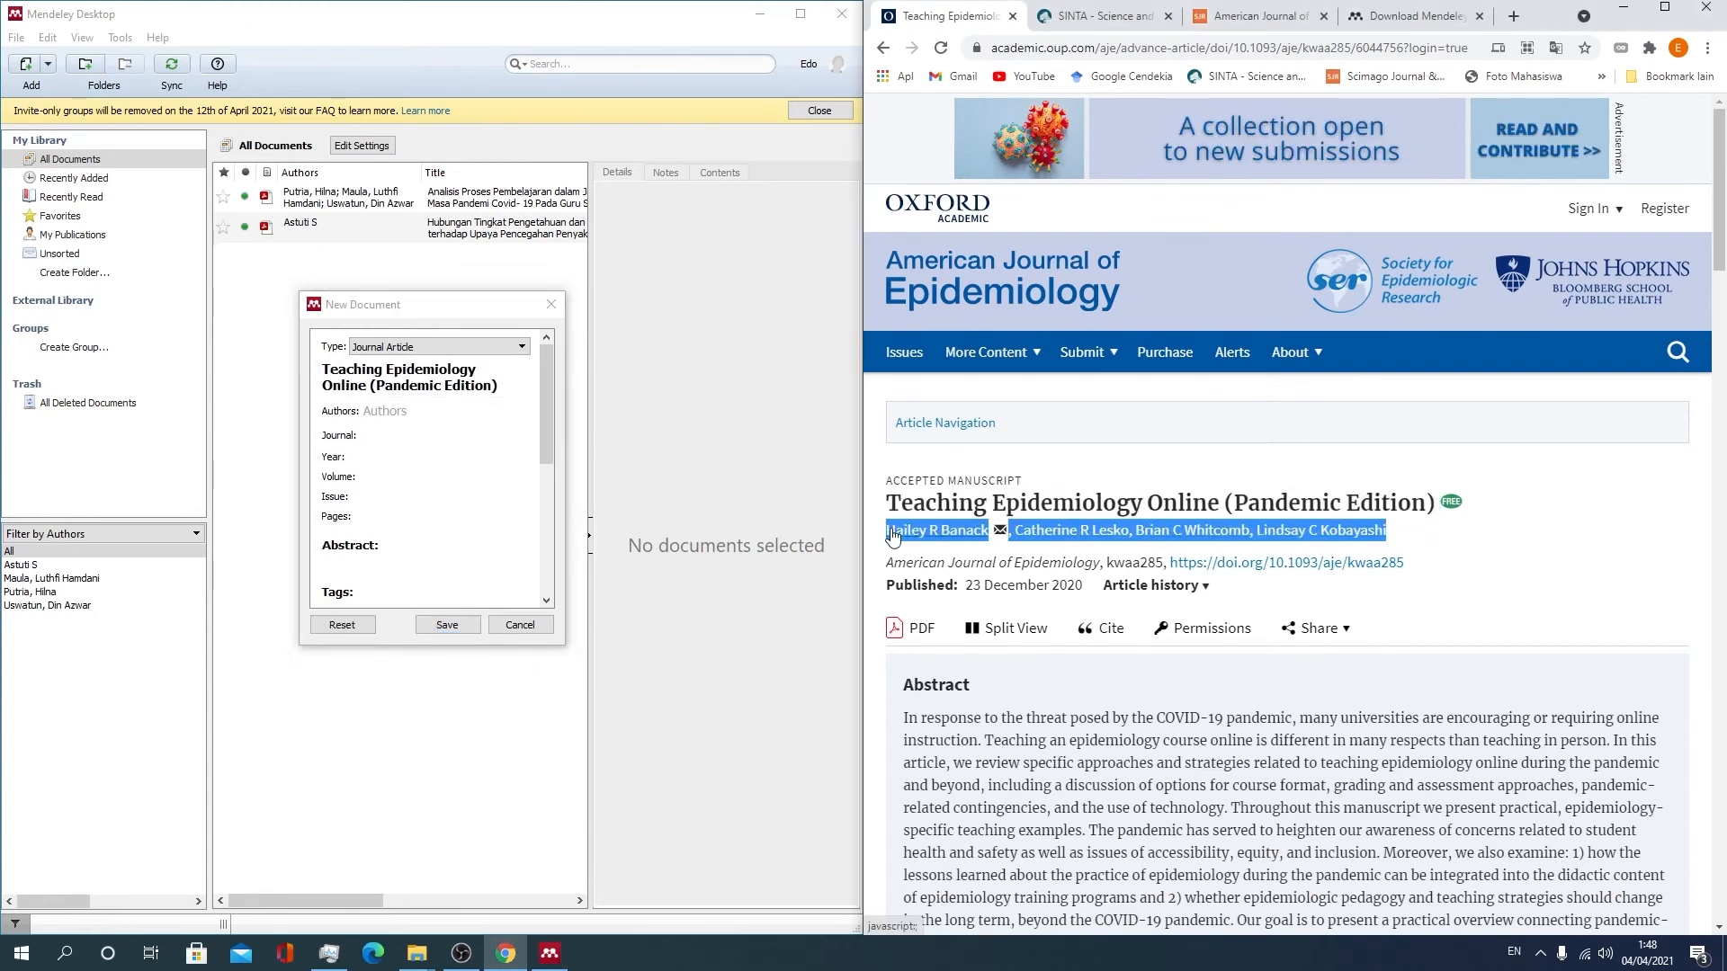
{"action": "key", "text": "ctrl+c"}
{"action": "left_click", "coordinate": [387, 411]}
{"action": "key", "text": "ctrl+v"}
- Copy "American Journal of Epidemiology" from the article page as the new document's journal, and set its year to 2020
{"action": "scroll", "coordinate": [1174, 459], "scroll_direction": "down", "scroll_amount": 2}
{"action": "left_click_drag", "start_coordinate": [1101, 384], "coordinate": [886, 382]}
{"action": "key", "text": "ctrl+c"}
{"action": "left_click", "coordinate": [445, 461]}
{"action": "key", "text": "ctrl+v"}
{"action": "left_click", "coordinate": [416, 490]}
{"action": "type", "text": "202"}
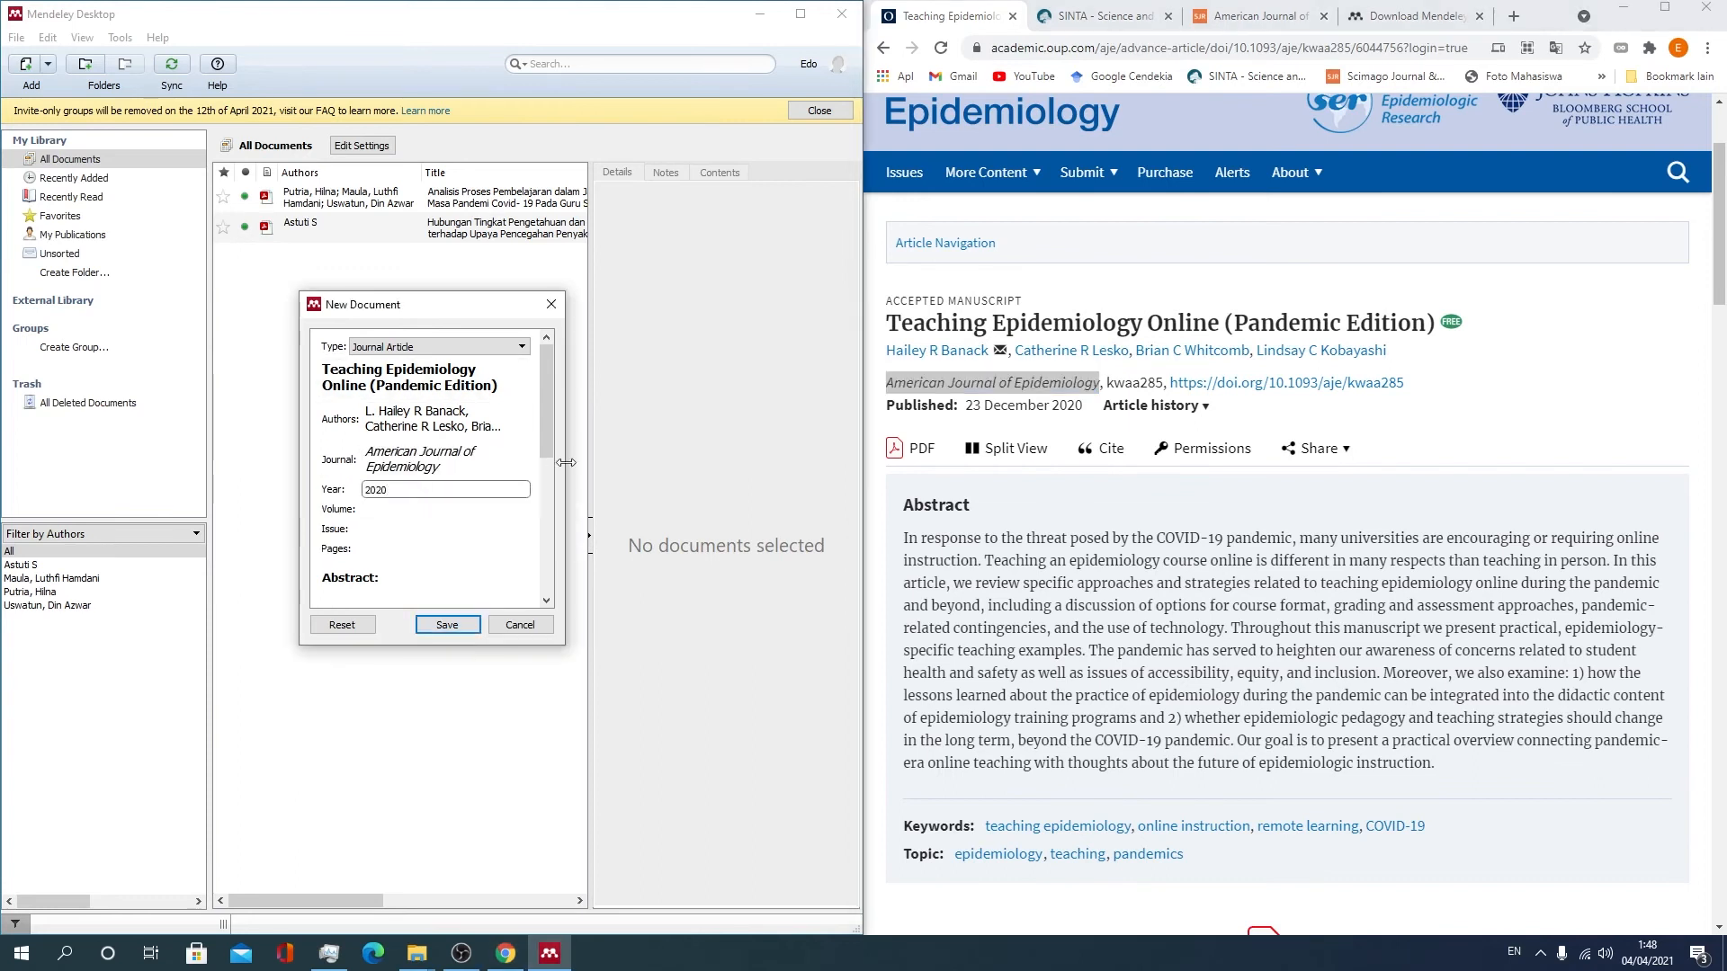
- Copy the full abstract text from the article page into the new document's abstract
{"action": "scroll", "coordinate": [548, 468], "scroll_direction": "down", "scroll_amount": 3}
{"action": "left_click_drag", "start_coordinate": [906, 540], "coordinate": [1436, 763]}
{"action": "key", "text": "ctrl+c"}
{"action": "left_click", "coordinate": [423, 441]}
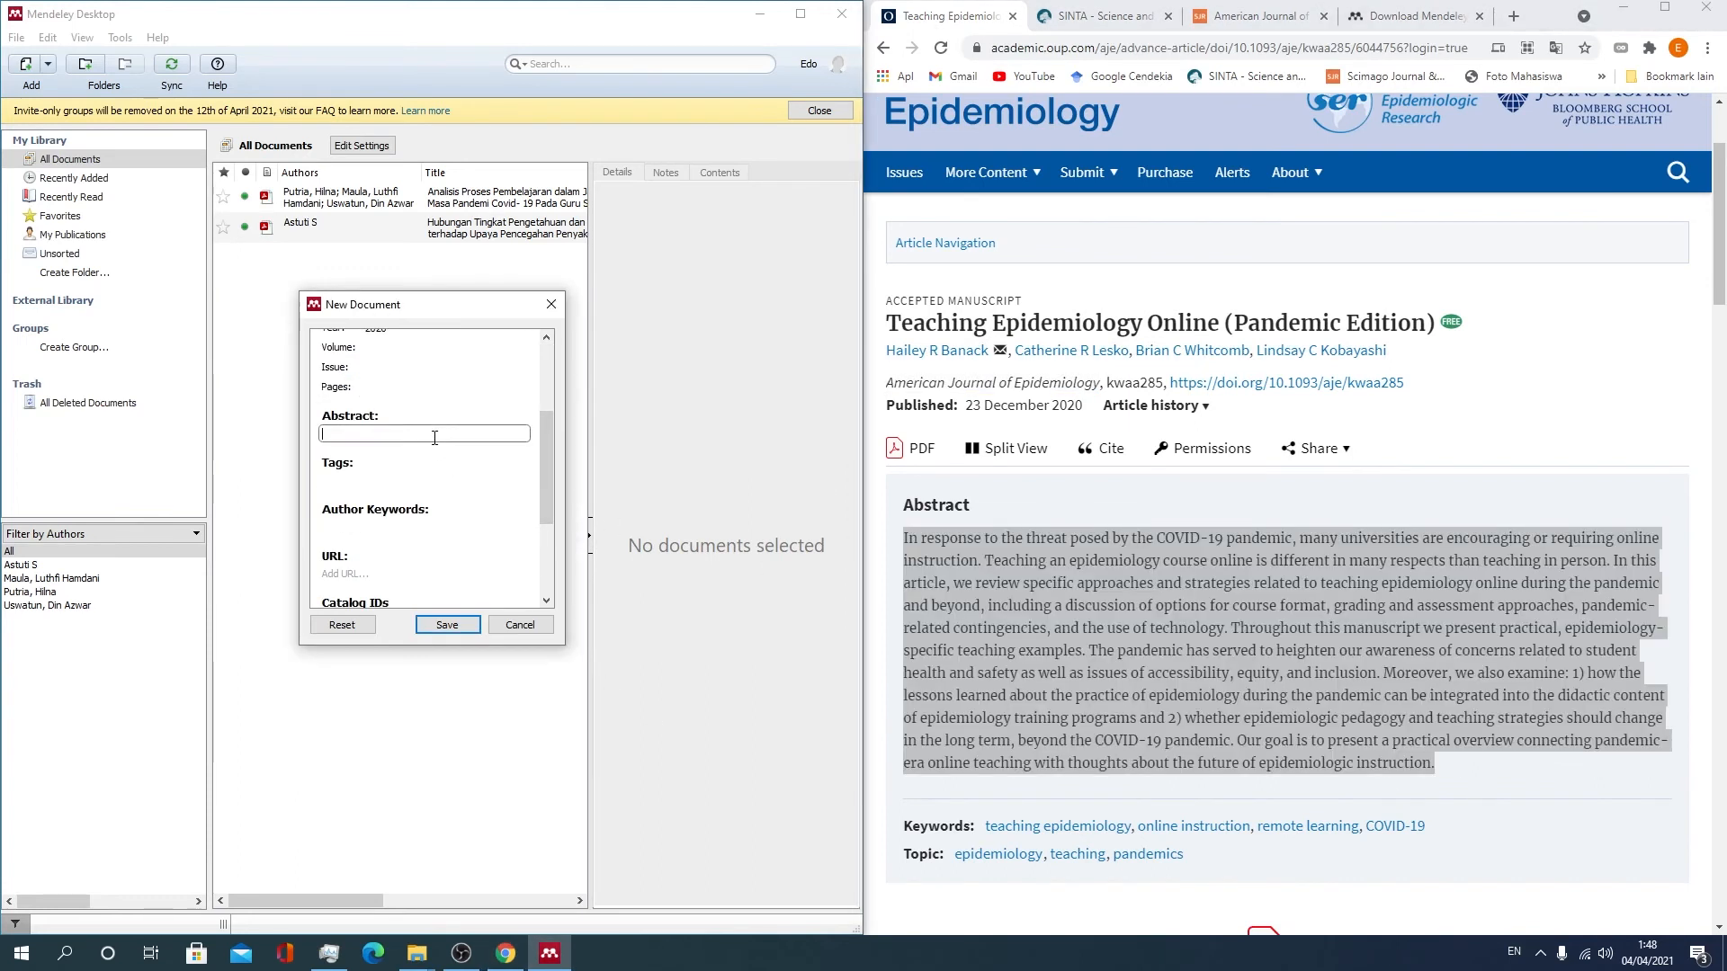
{"action": "key", "text": "ctrl+v"}
- Copy the keywords "teaching epidemiology, online instruction, remote learning, COVID-19" from the article page into the new document's author keywords
{"action": "left_click_drag", "start_coordinate": [1426, 396], "coordinate": [982, 401]}
{"action": "key", "text": "ctrl+c"}
{"action": "left_click", "coordinate": [374, 533]}
{"action": "key", "text": "ctrl+v"}
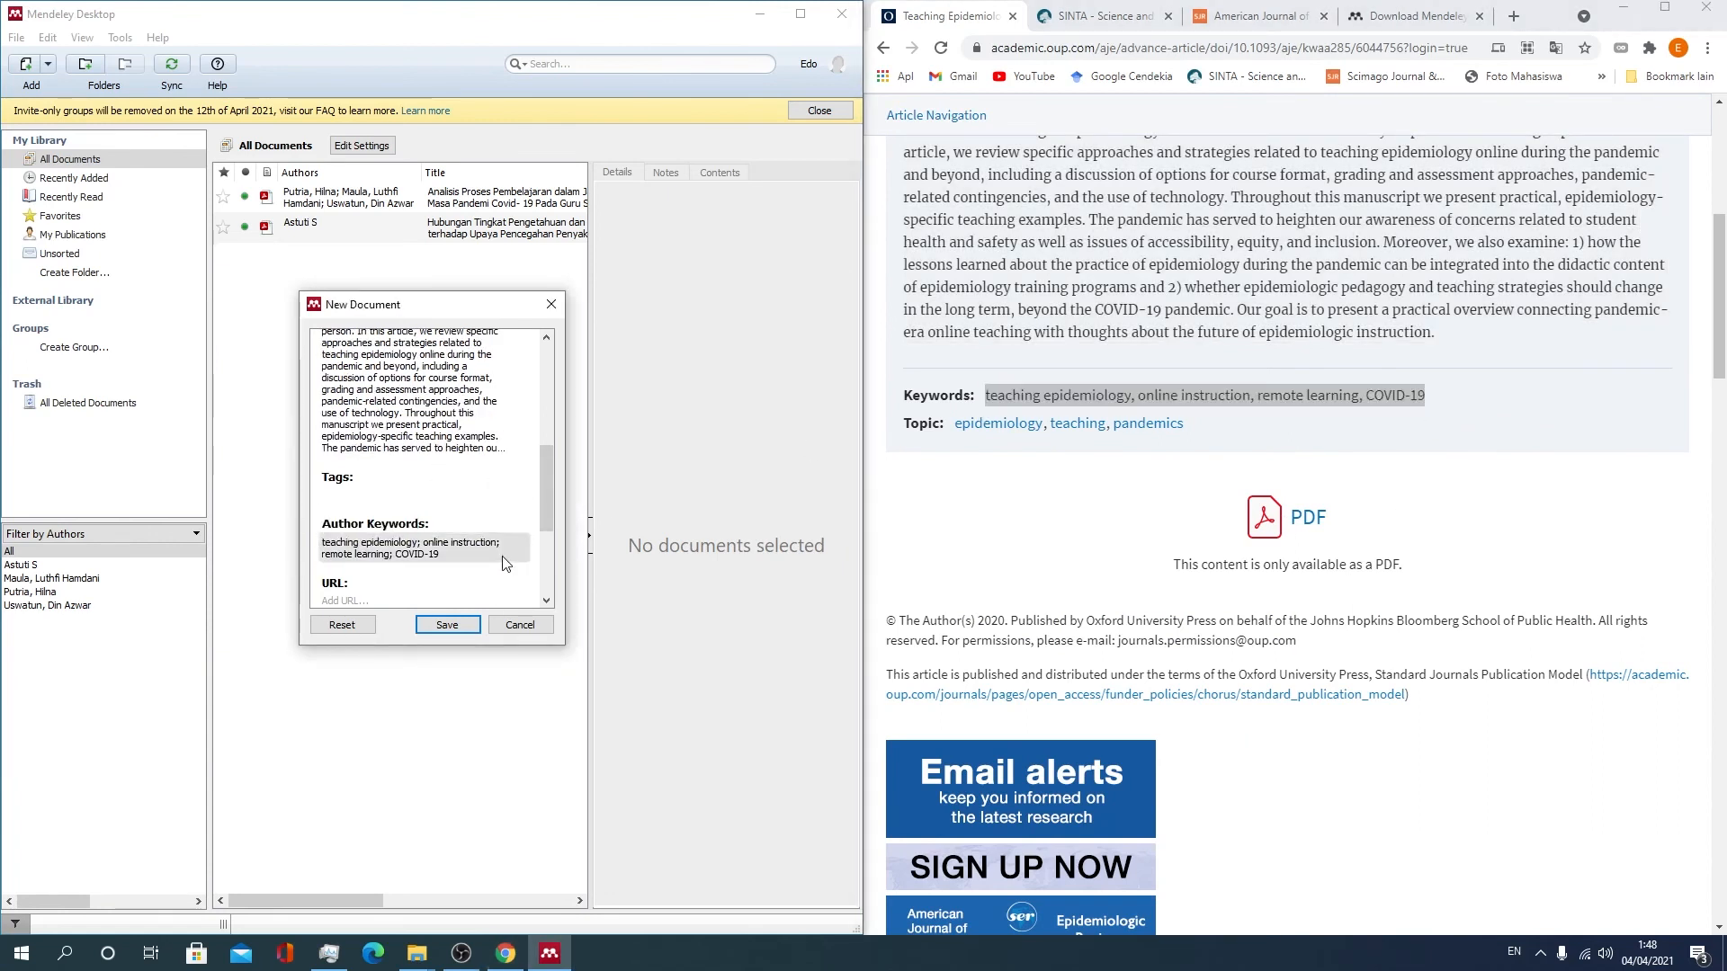
- Copy the article page's web address into the new document's URL
{"action": "scroll", "coordinate": [423, 468], "scroll_direction": "down", "scroll_amount": 2}
{"action": "left_click", "coordinate": [995, 59]}
{"action": "key", "text": "ctrl+c"}
{"action": "left_click", "coordinate": [378, 439]}
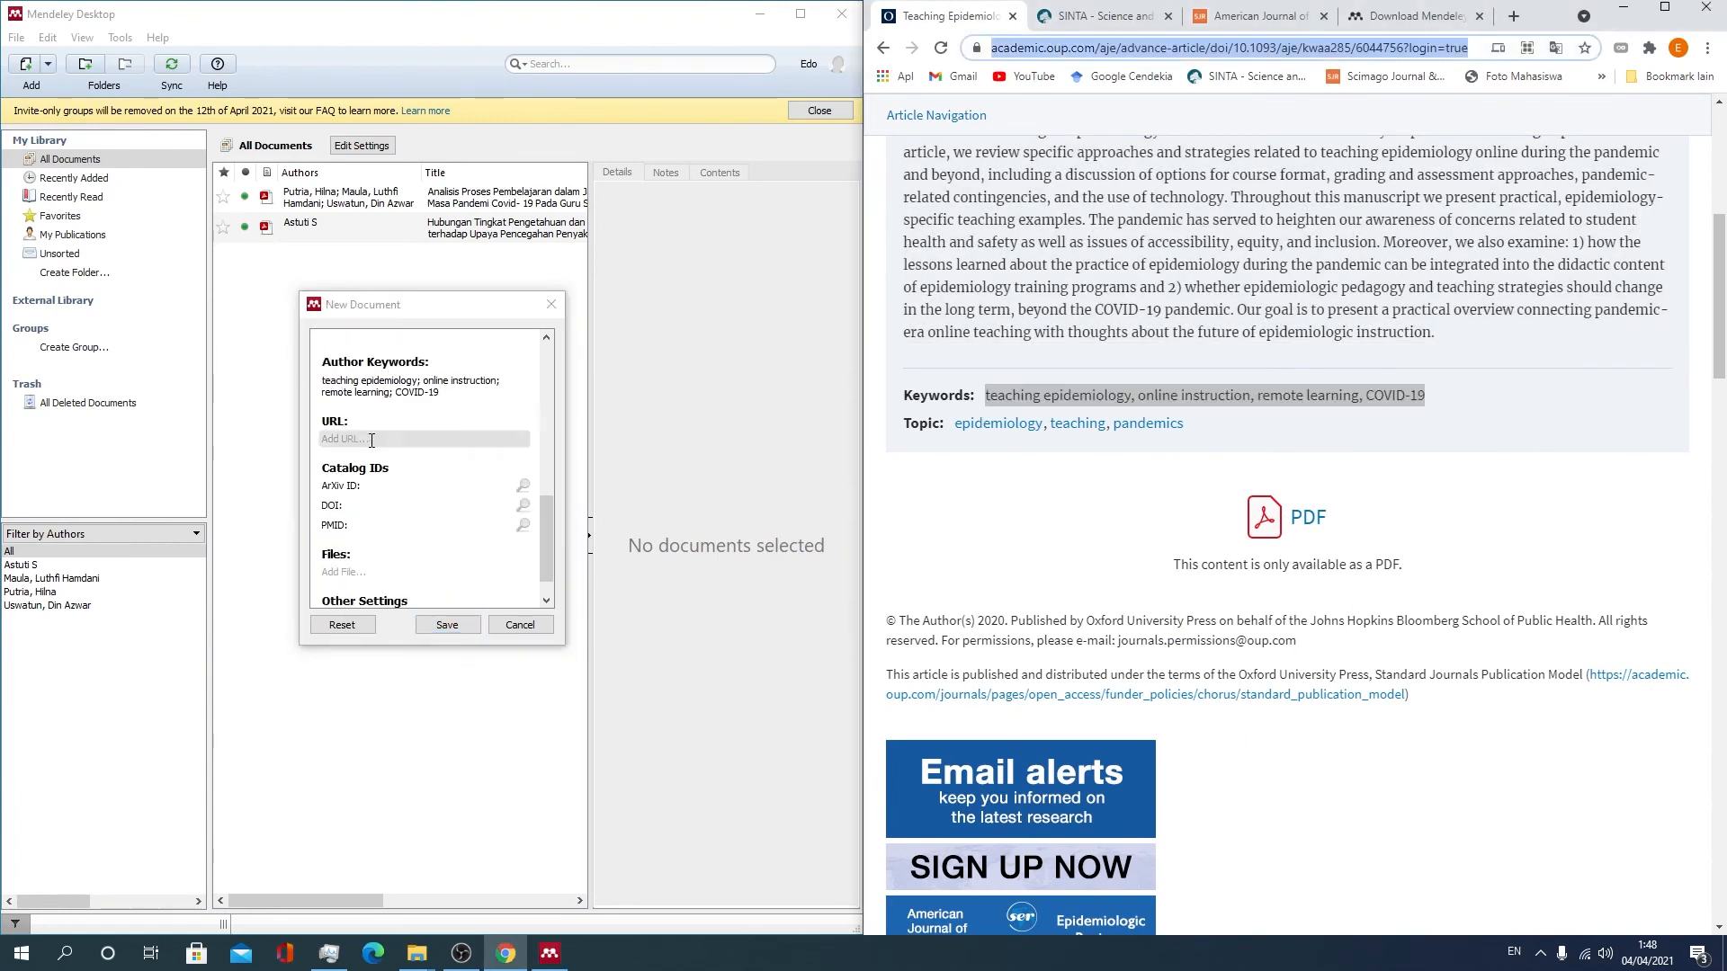
{"action": "key", "text": "ctrl+v"}
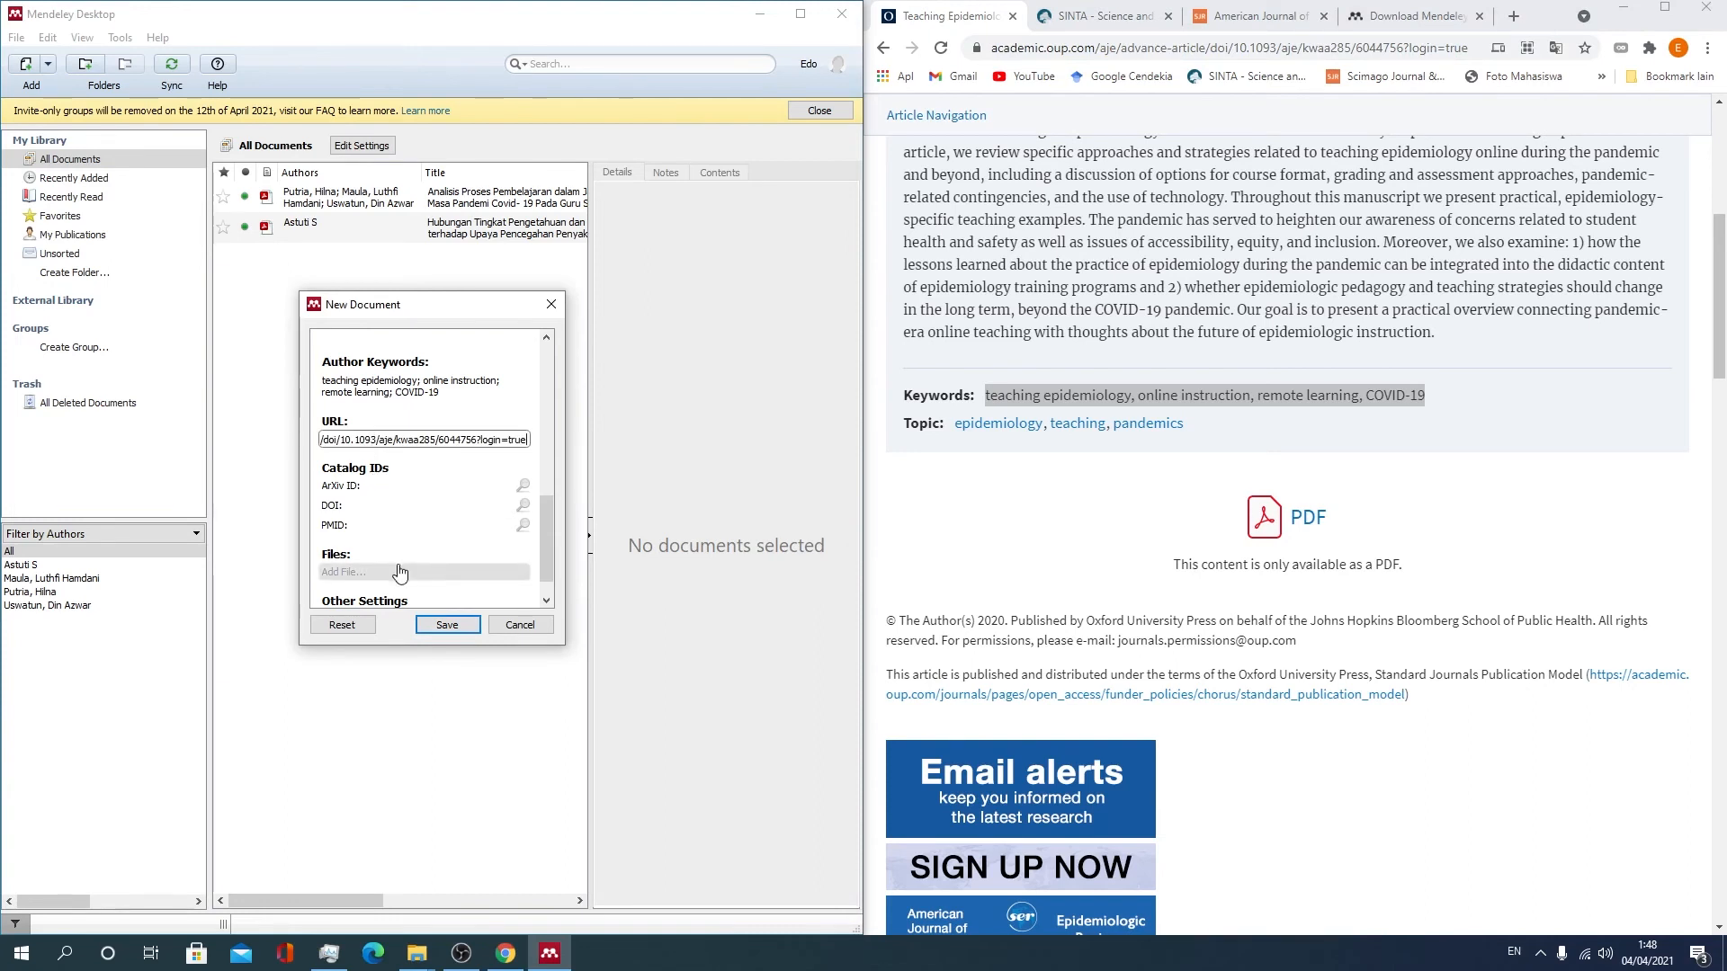
- Attach the file "Teaching Epidemiology Online (Pandemic Edition)" from the Download folder to the new document and save the entry
{"action": "left_click", "coordinate": [400, 573]}
{"action": "left_click", "coordinate": [397, 591]}
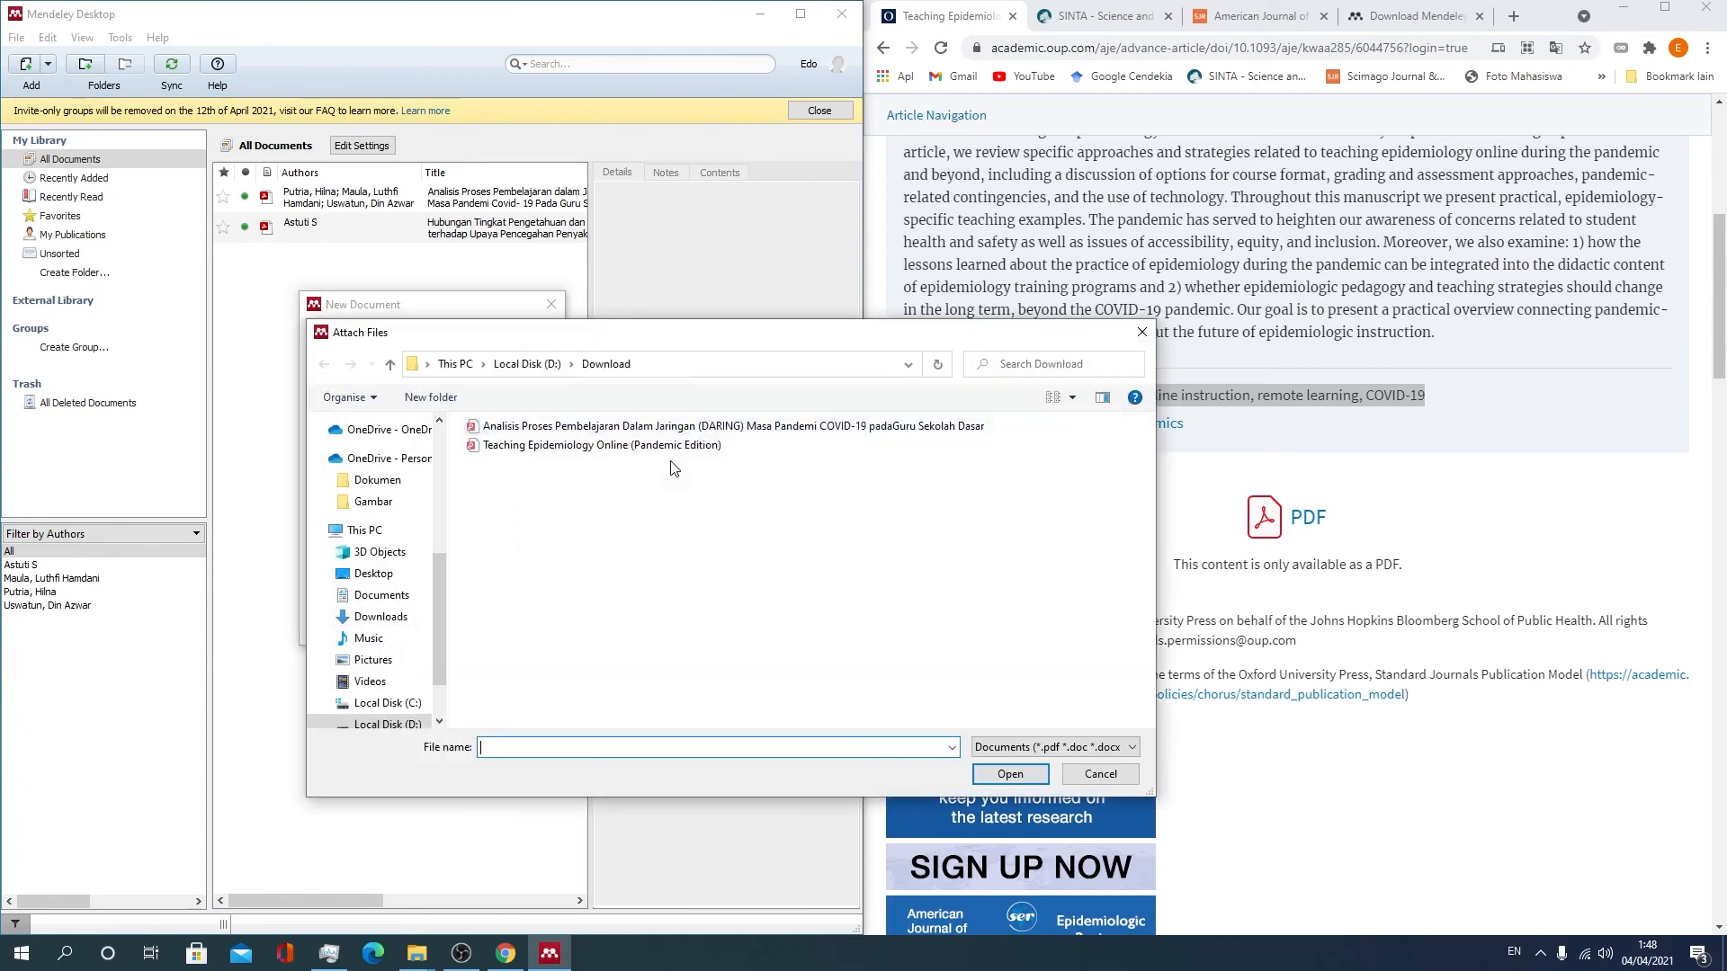
{"action": "left_click", "coordinate": [706, 445]}
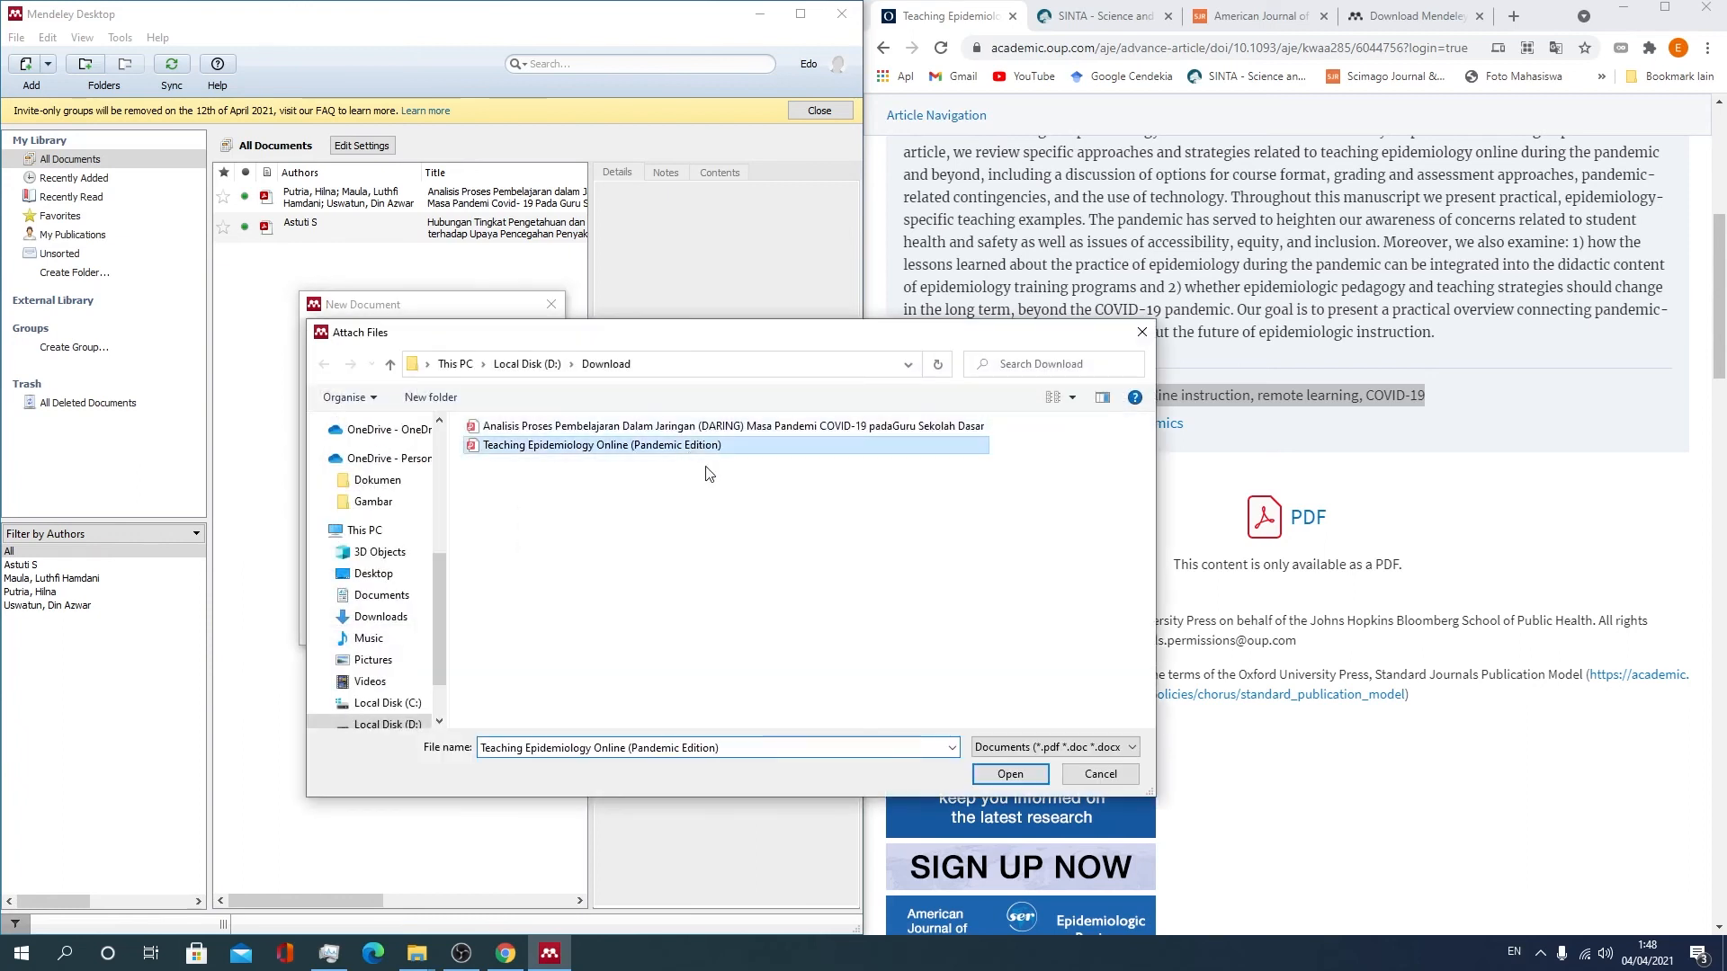
{"action": "left_click", "coordinate": [1009, 773]}
{"action": "left_click", "coordinate": [450, 624]}
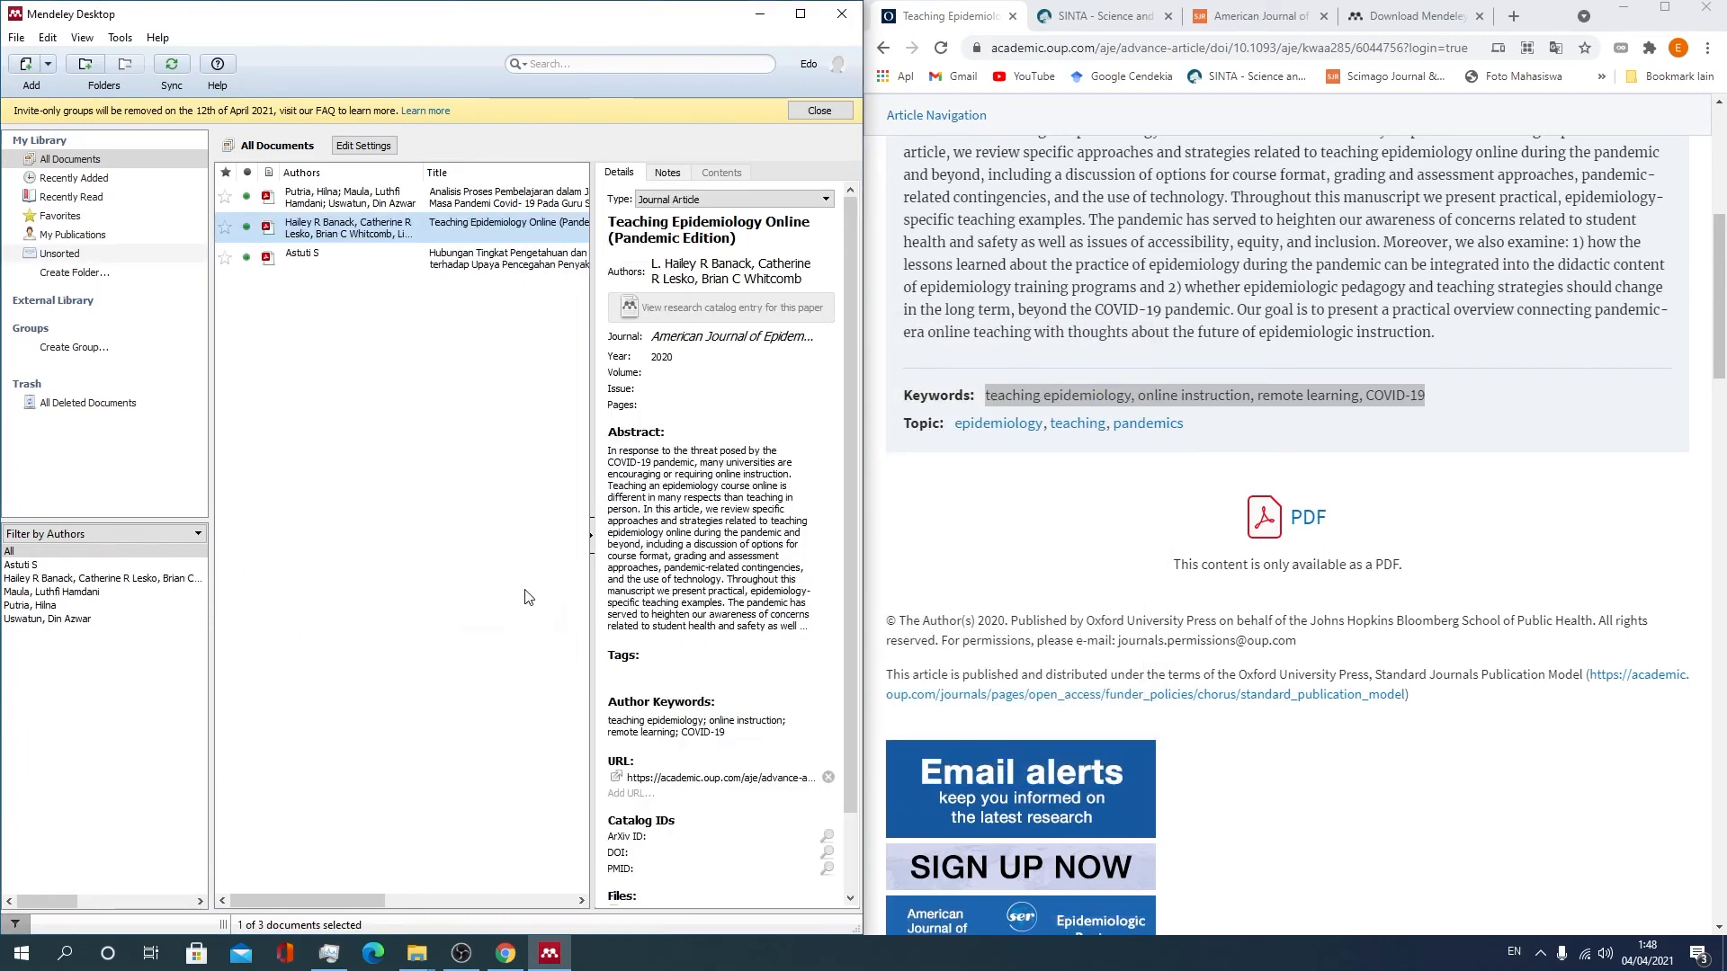
- Maximize Mendeley and update the details of the Teaching Epidemiology Online entry
{"action": "left_click_drag", "start_coordinate": [649, 15], "coordinate": [658, 0]}
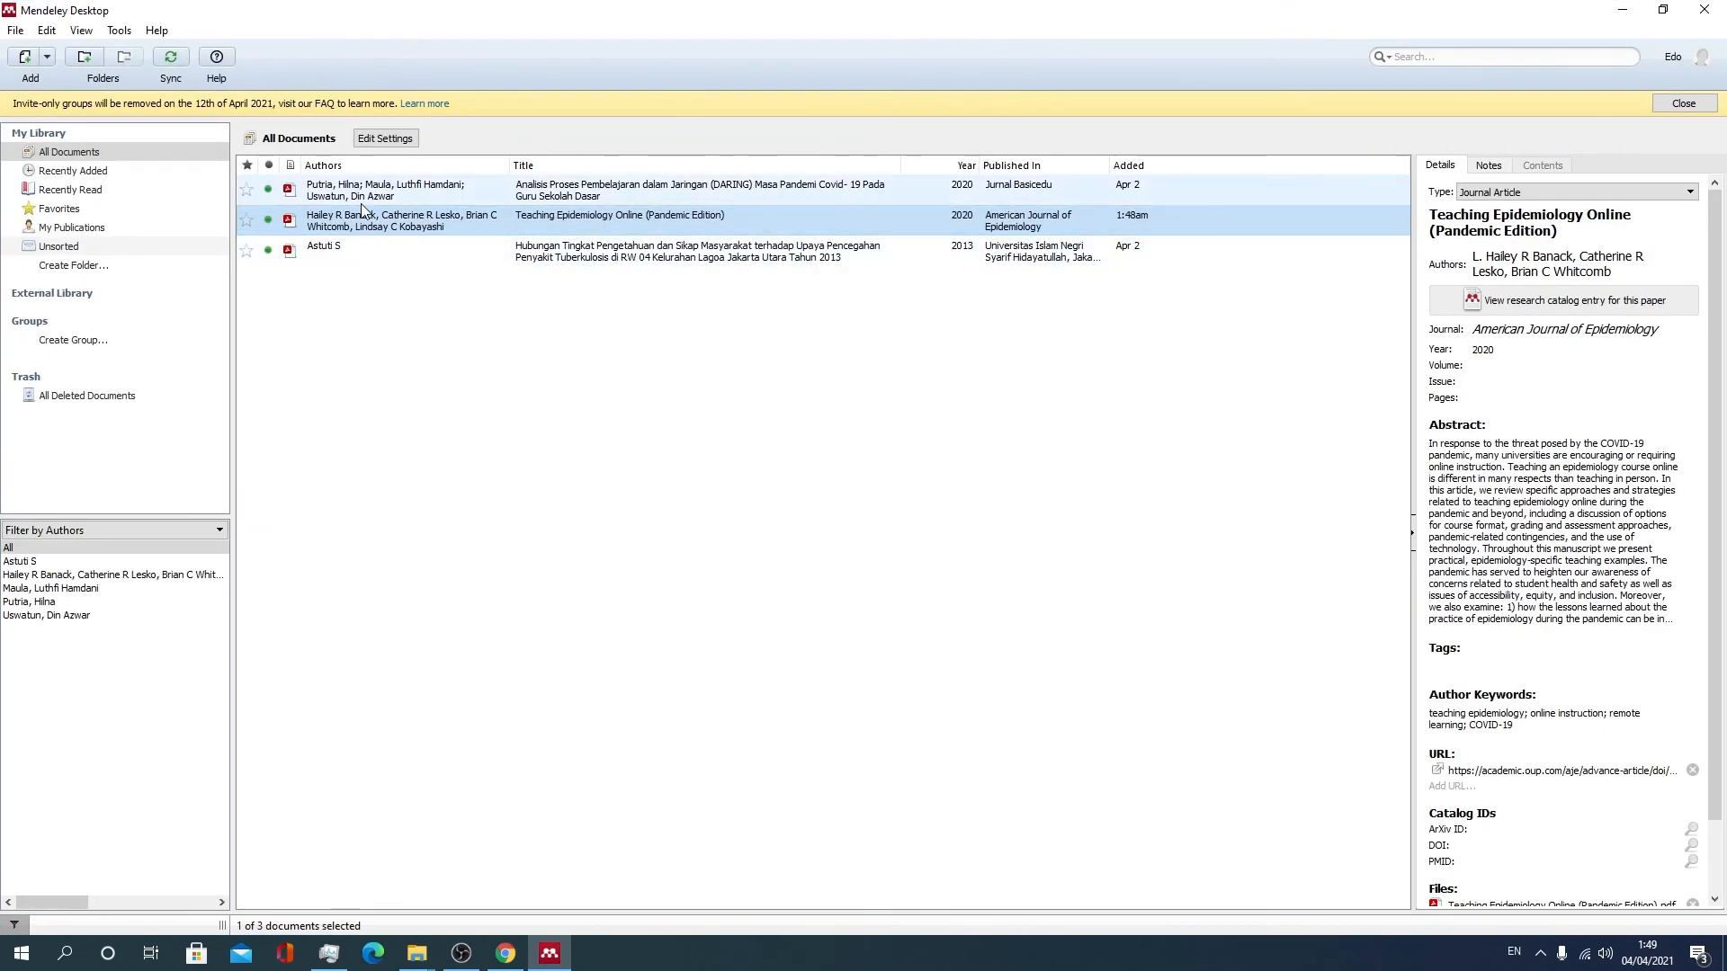
{"action": "right_click", "coordinate": [369, 224]}
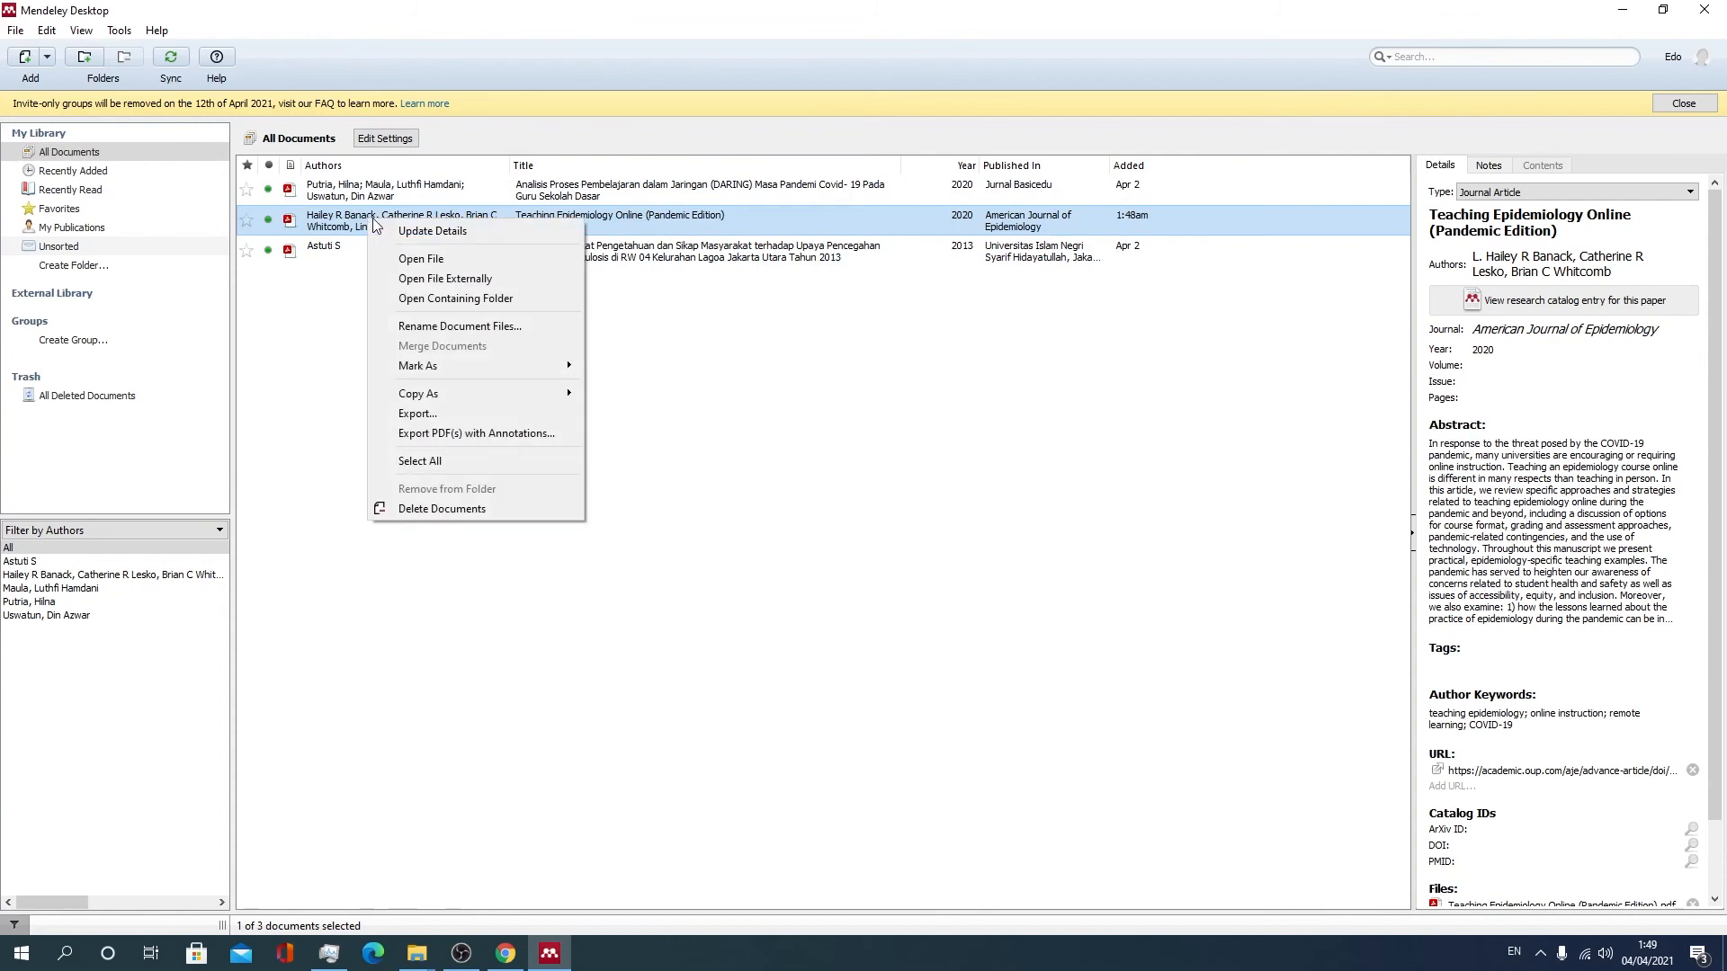
{"action": "left_click", "coordinate": [390, 227]}
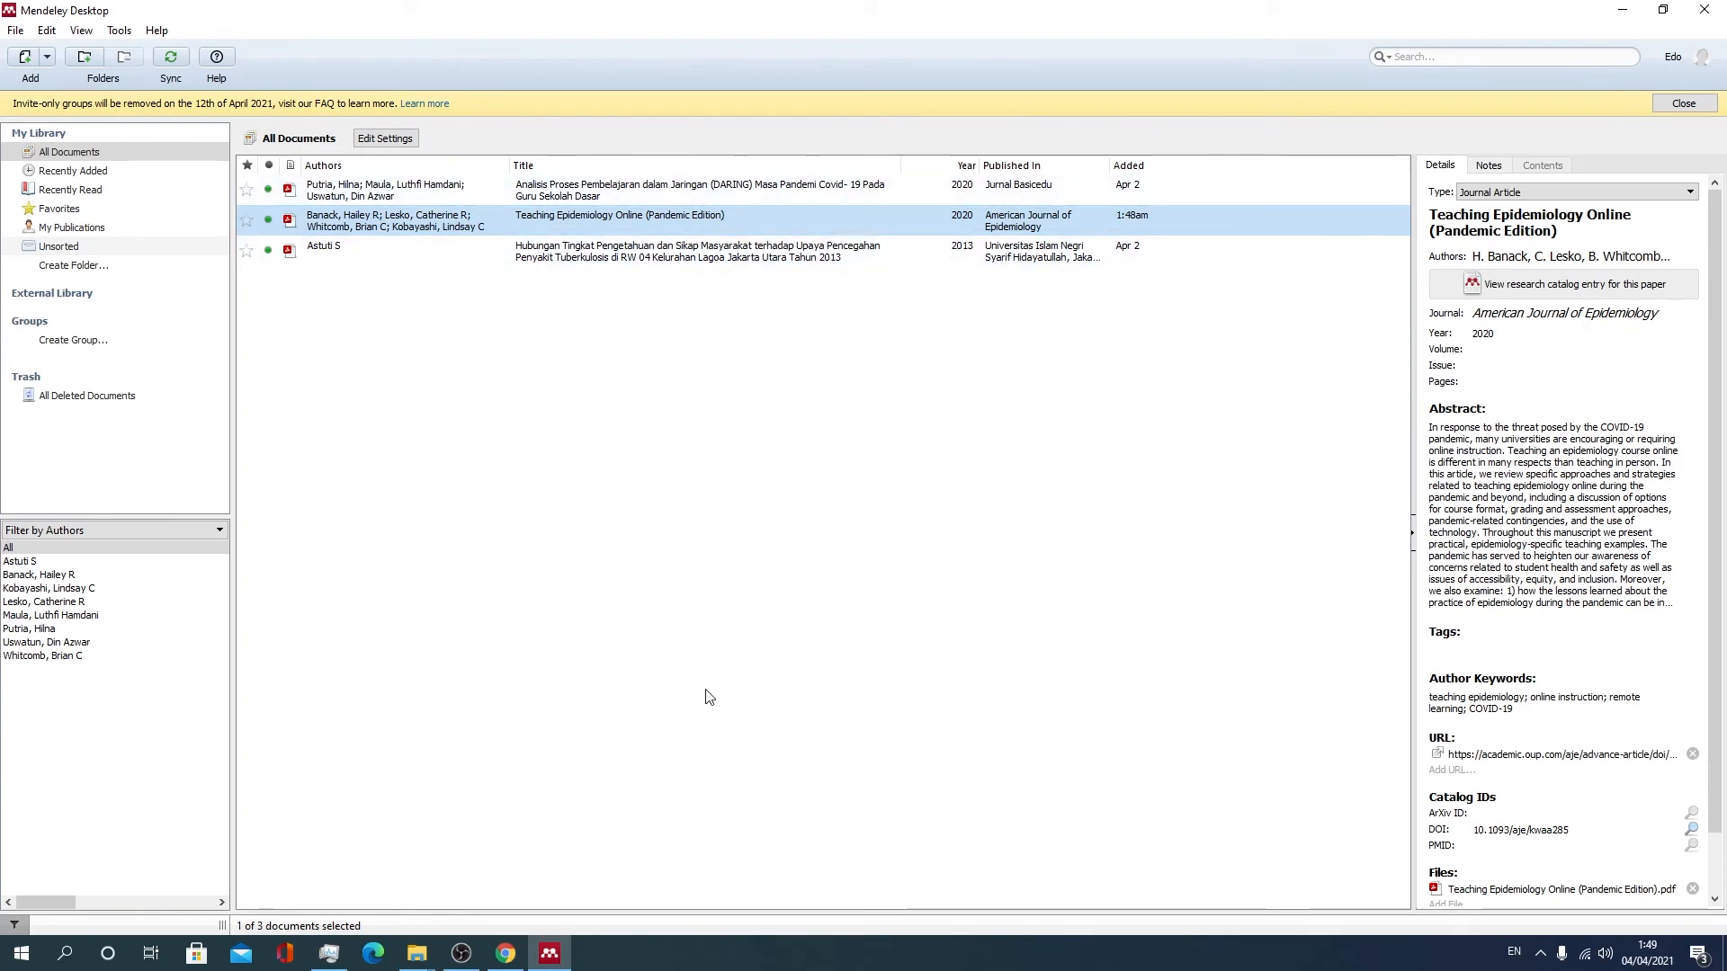
- Install Mendeley's citation plugin for Microsoft Word and dismiss the confirmation
{"action": "left_click", "coordinate": [130, 34]}
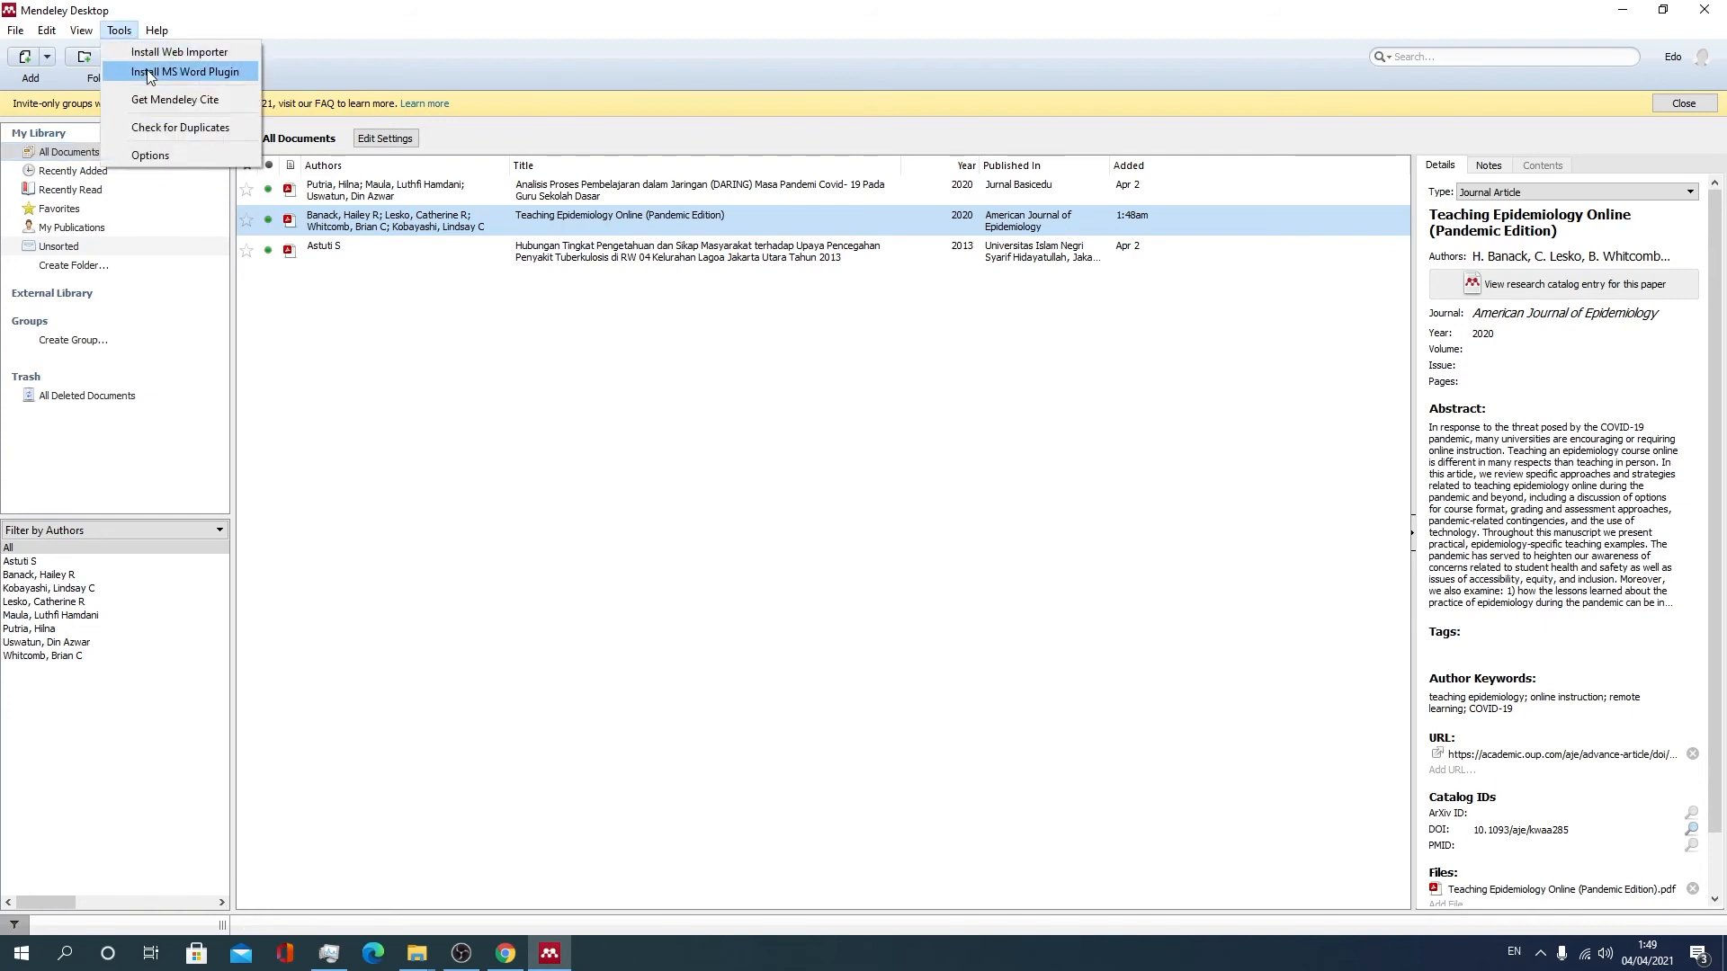
{"action": "left_click", "coordinate": [149, 76]}
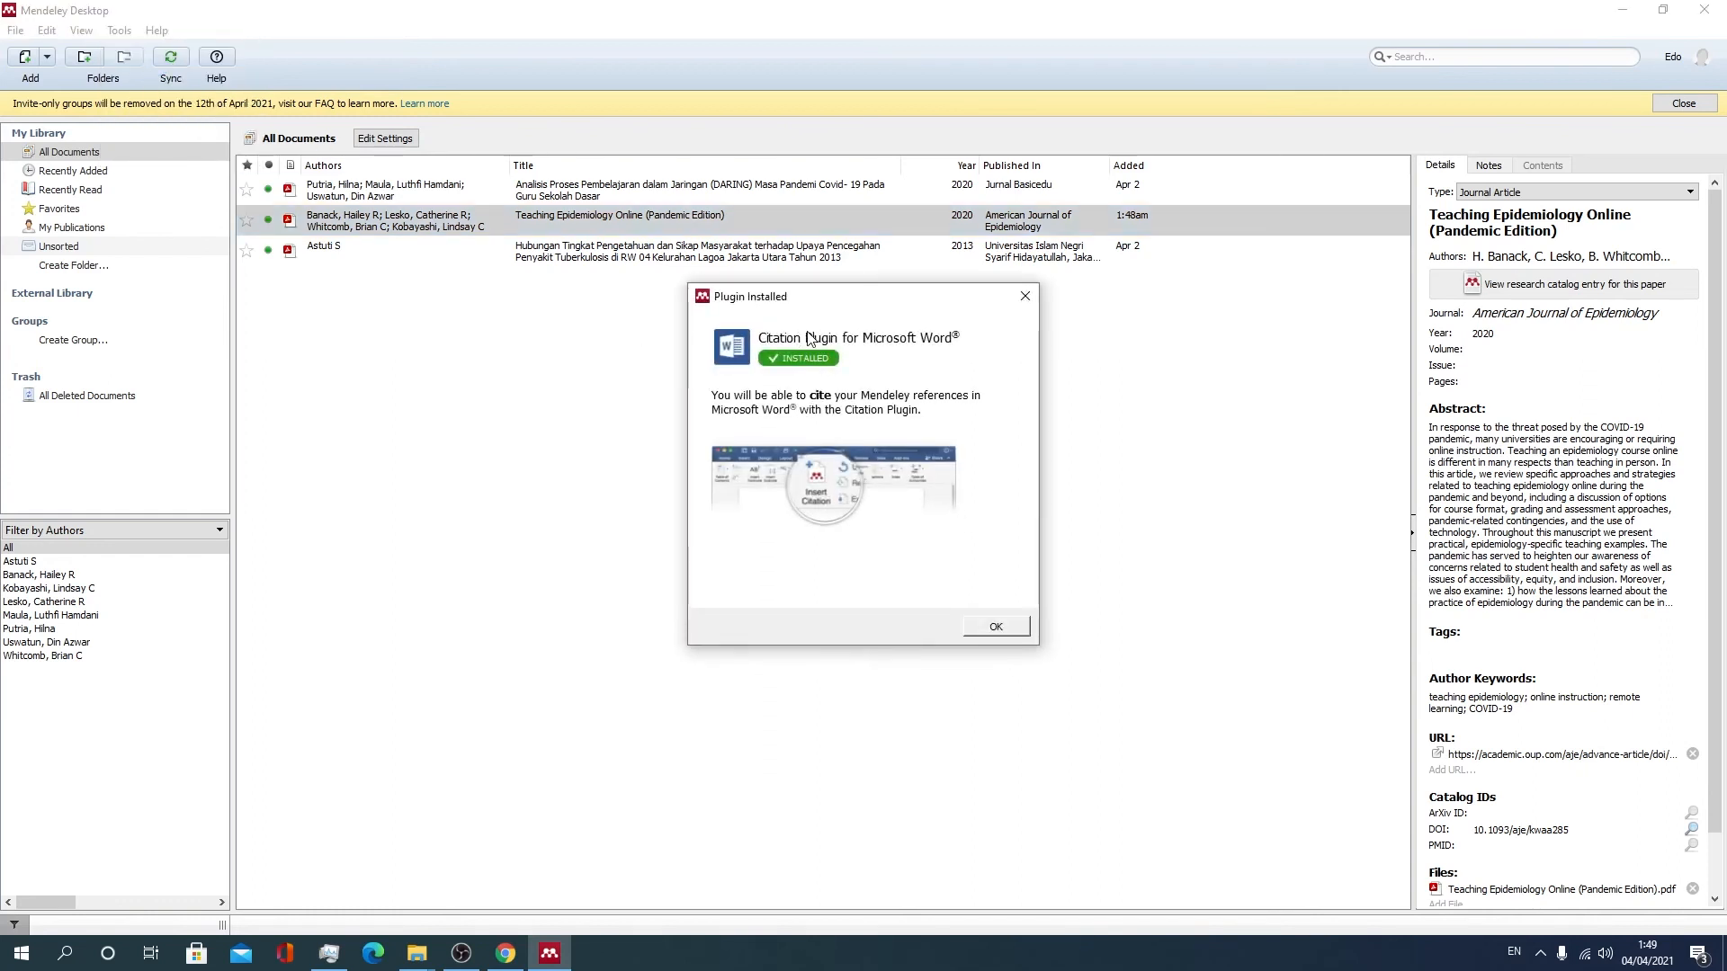
{"action": "left_click", "coordinate": [996, 628]}
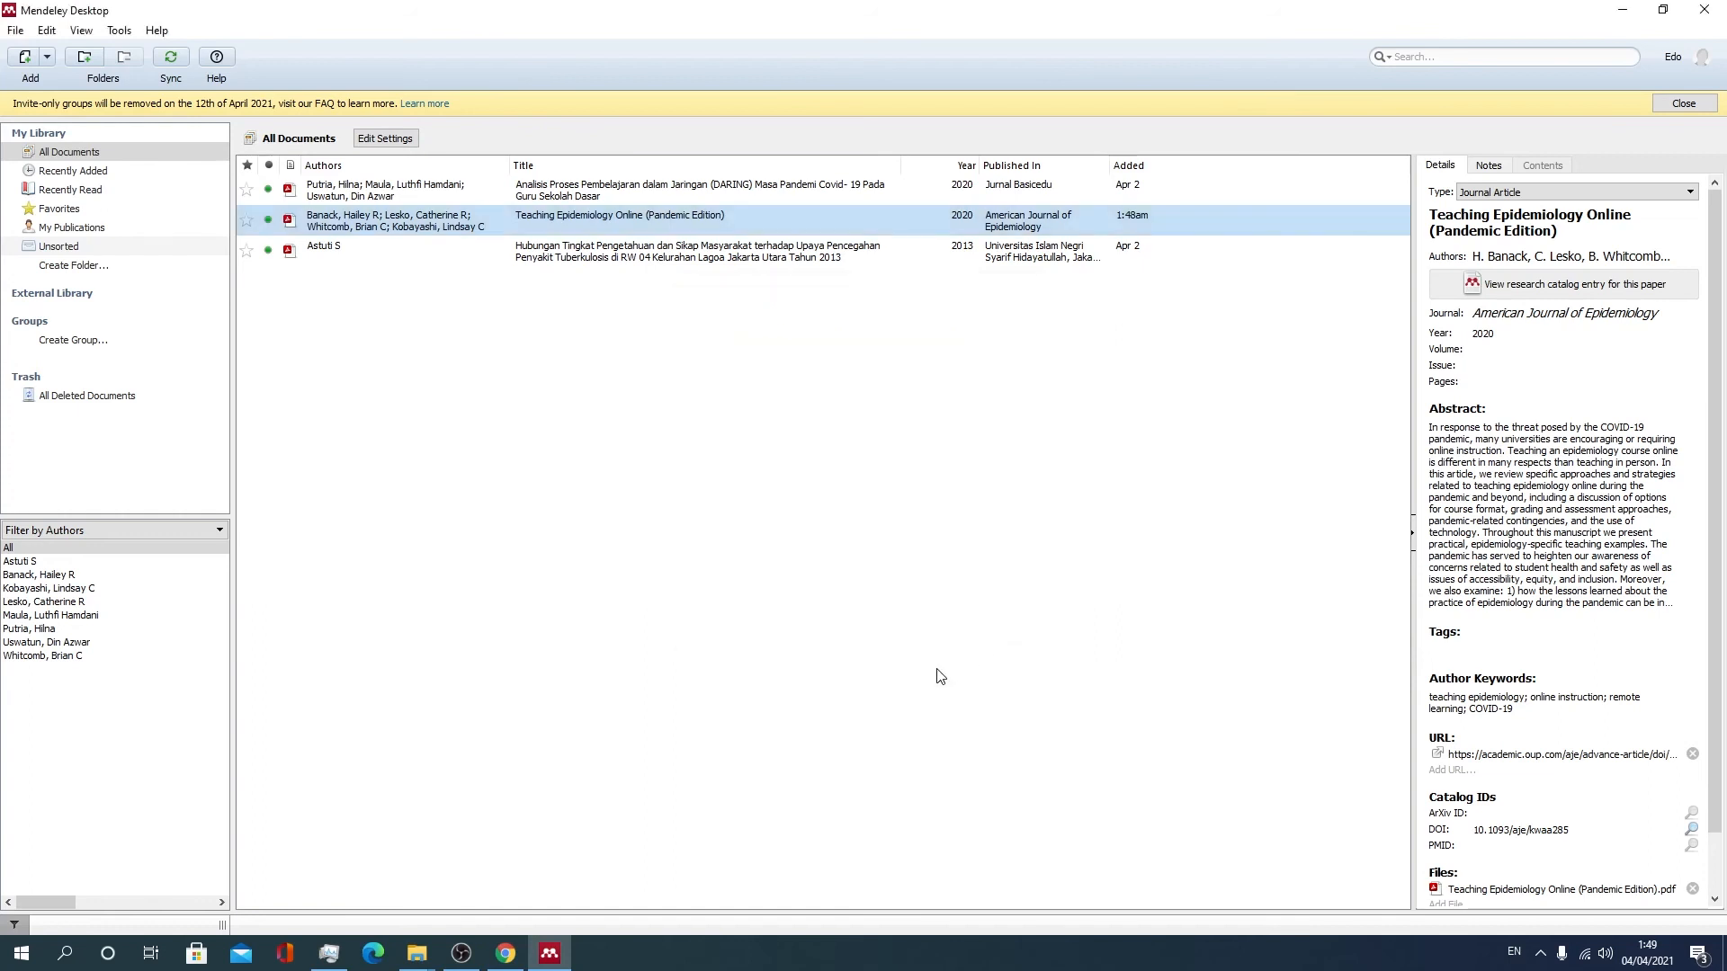
- Switch to Microsoft Word, decline the default-program prompt, and create a blank document
{"action": "left_click", "coordinate": [20, 955]}
{"action": "type", "text": "word"}
{"action": "key", "text": "Return"}
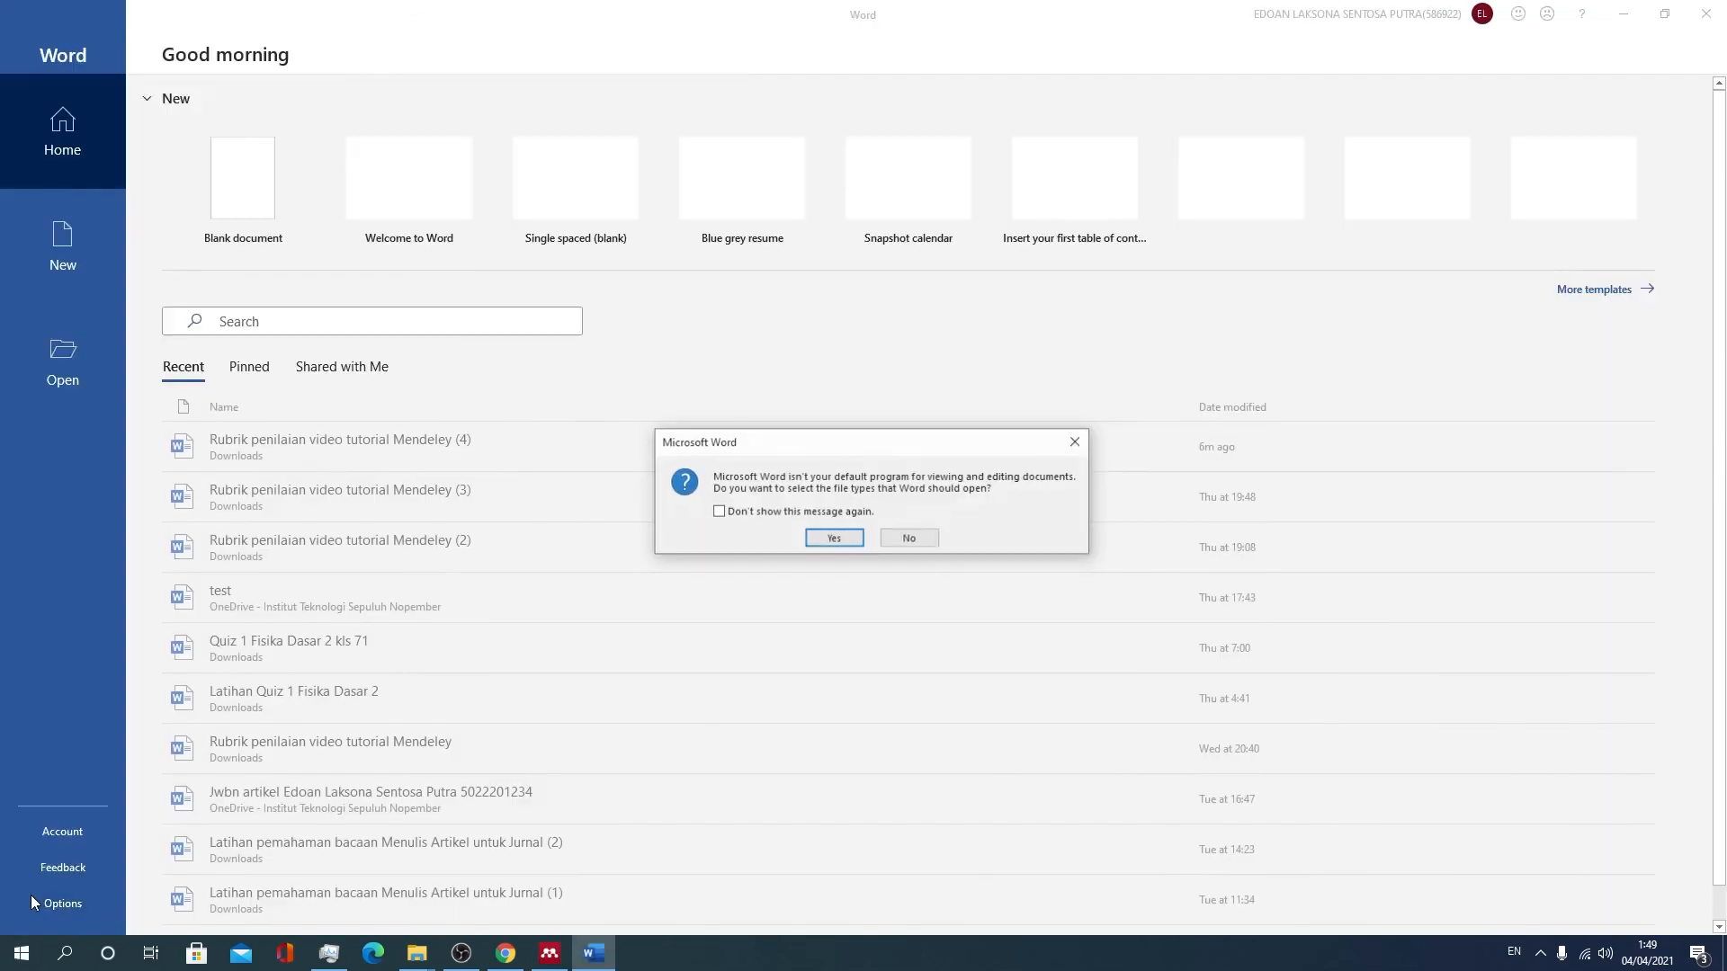
{"action": "left_click", "coordinate": [932, 541]}
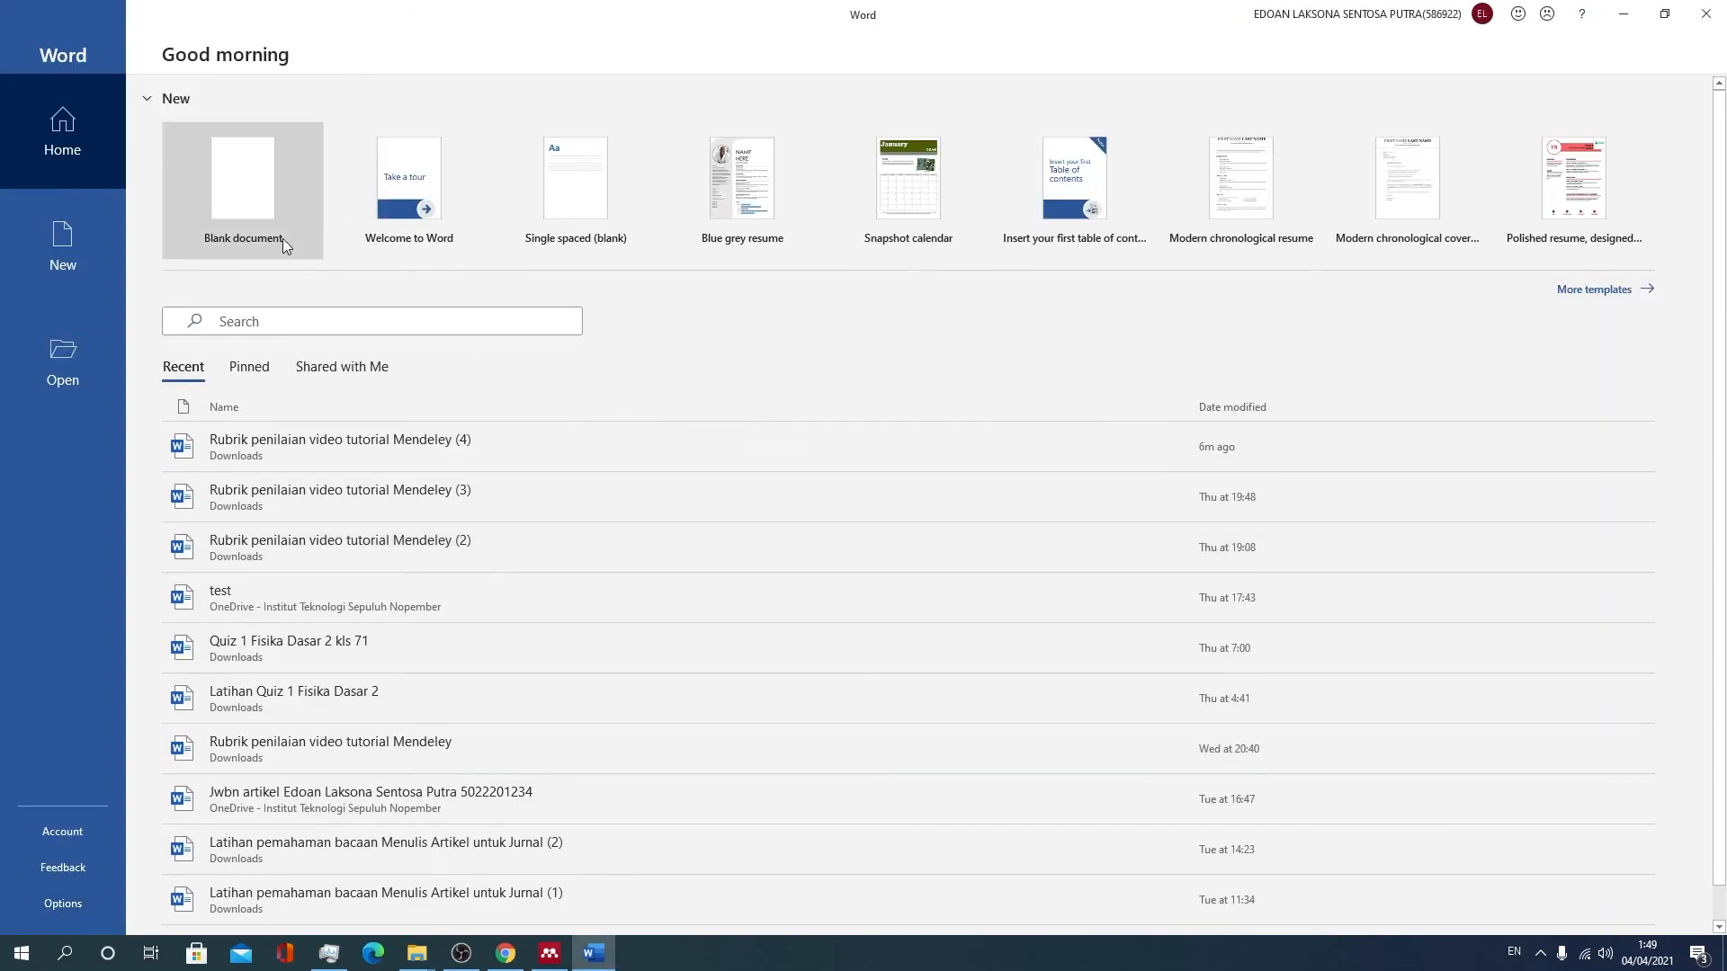
{"action": "left_click", "coordinate": [283, 240]}
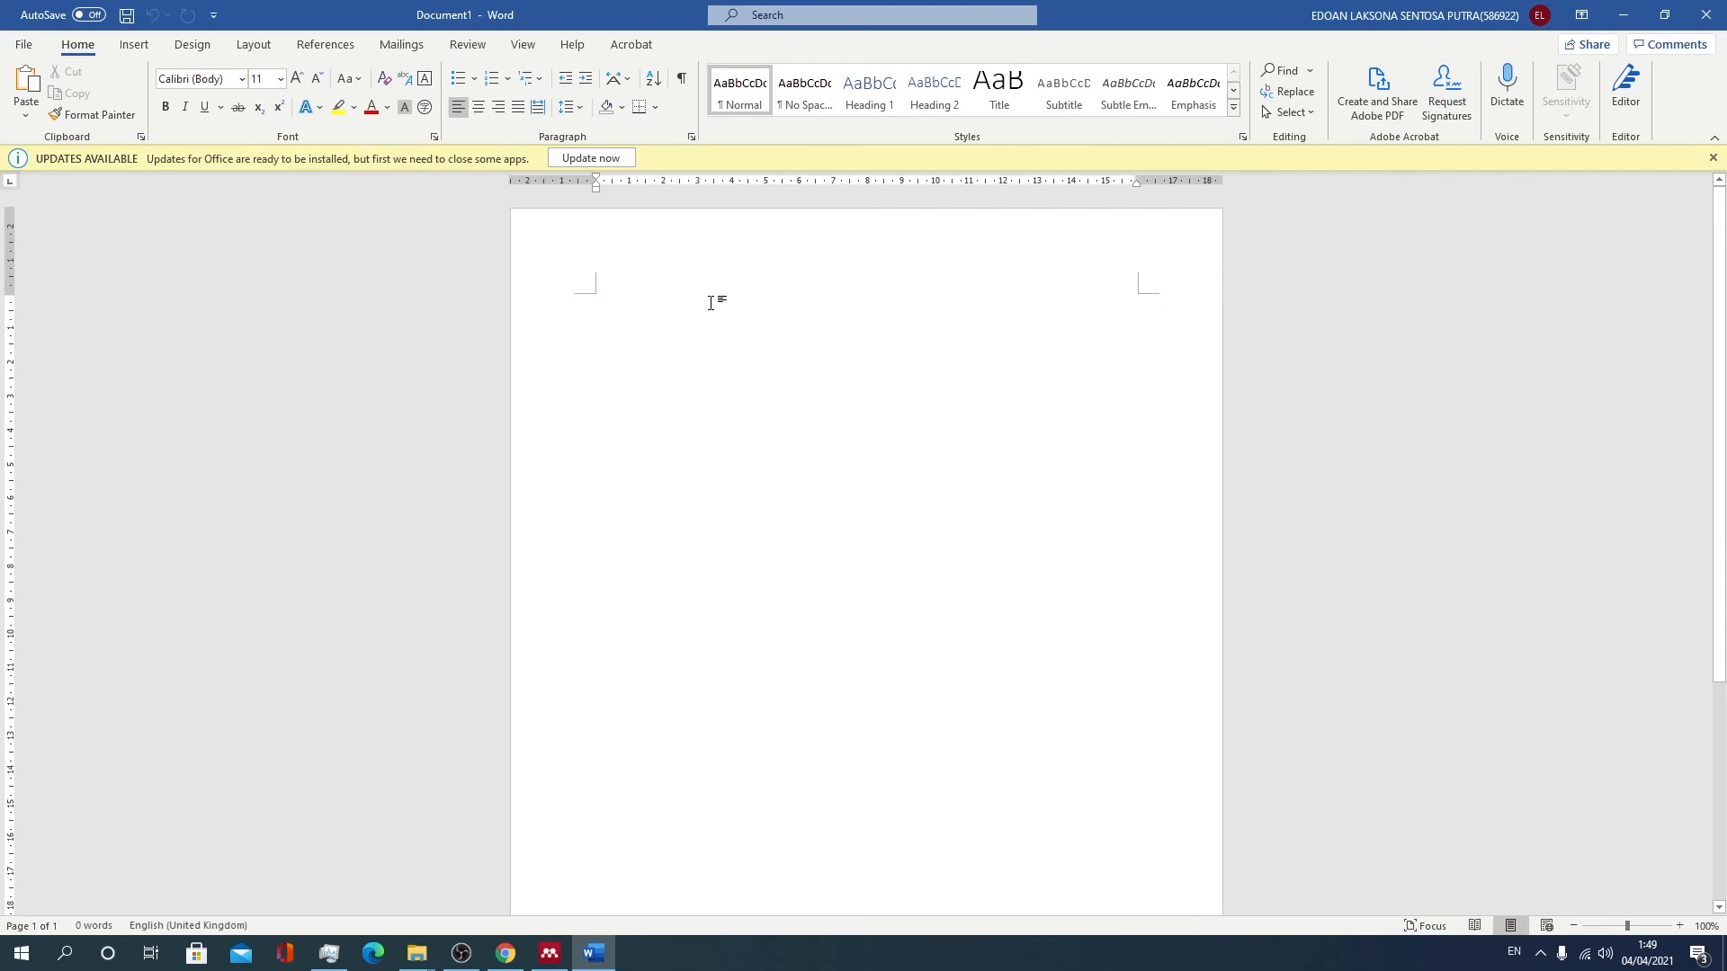
- Write the sentence "Aku ingin kuliah offline karena seru" in the document
{"action": "type", "text": "Aku"}
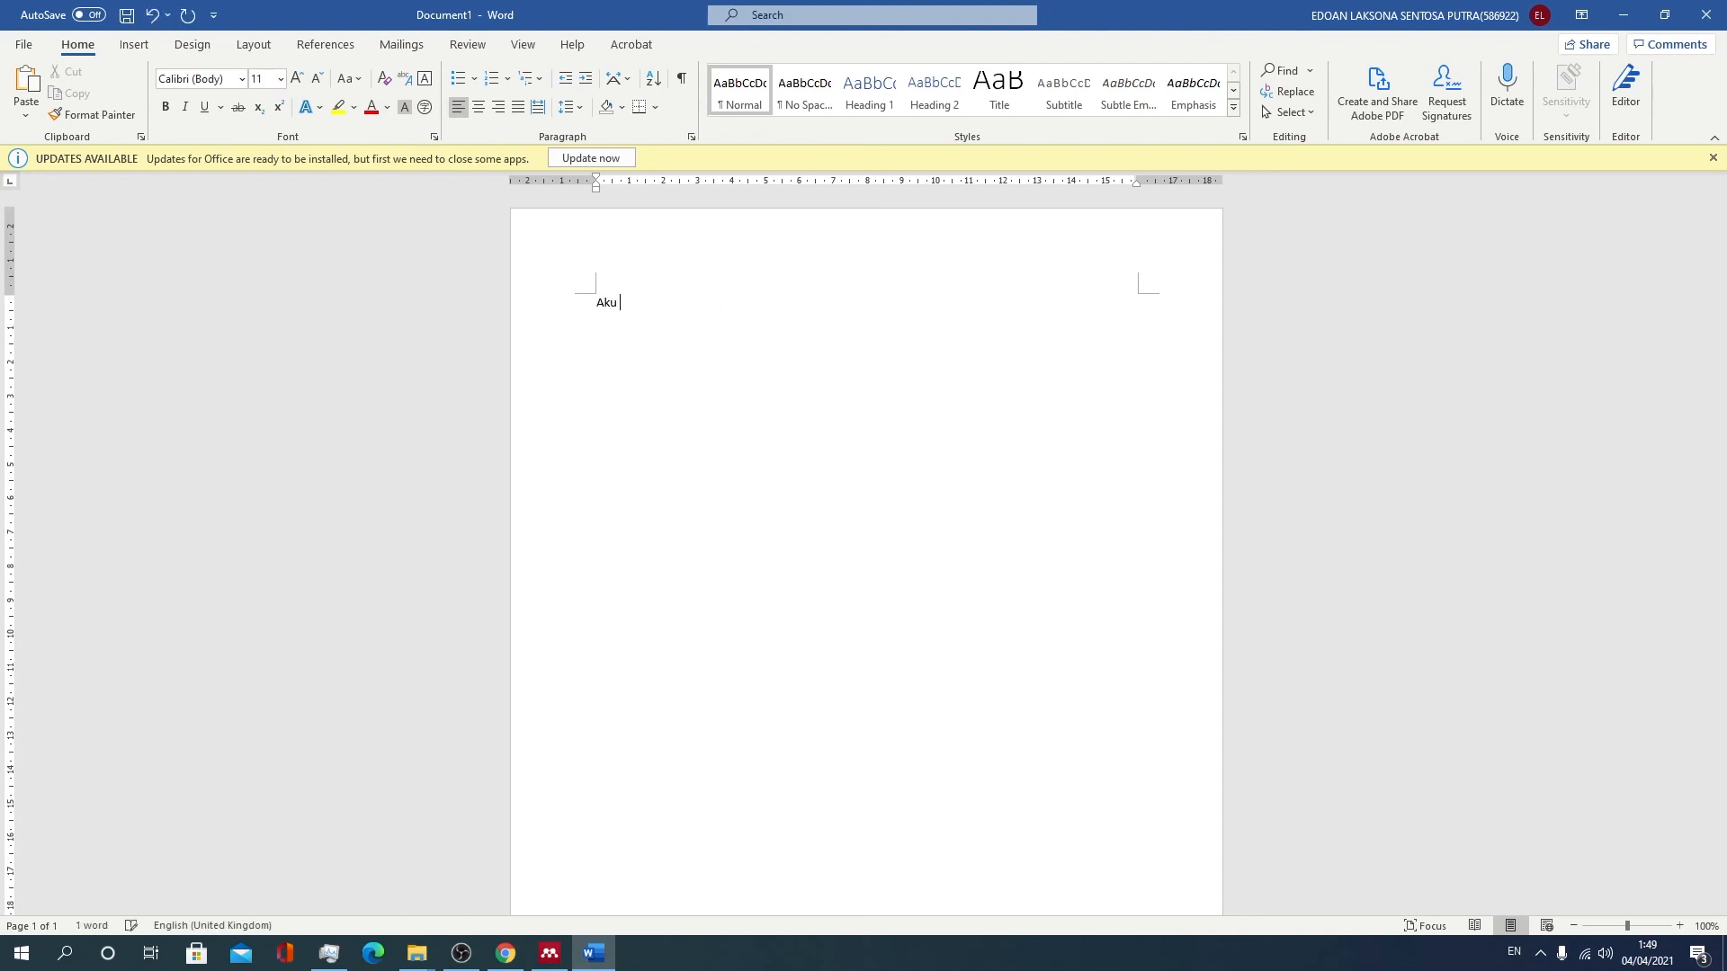
{"action": "type", "text": " ingin kuliah offline"}
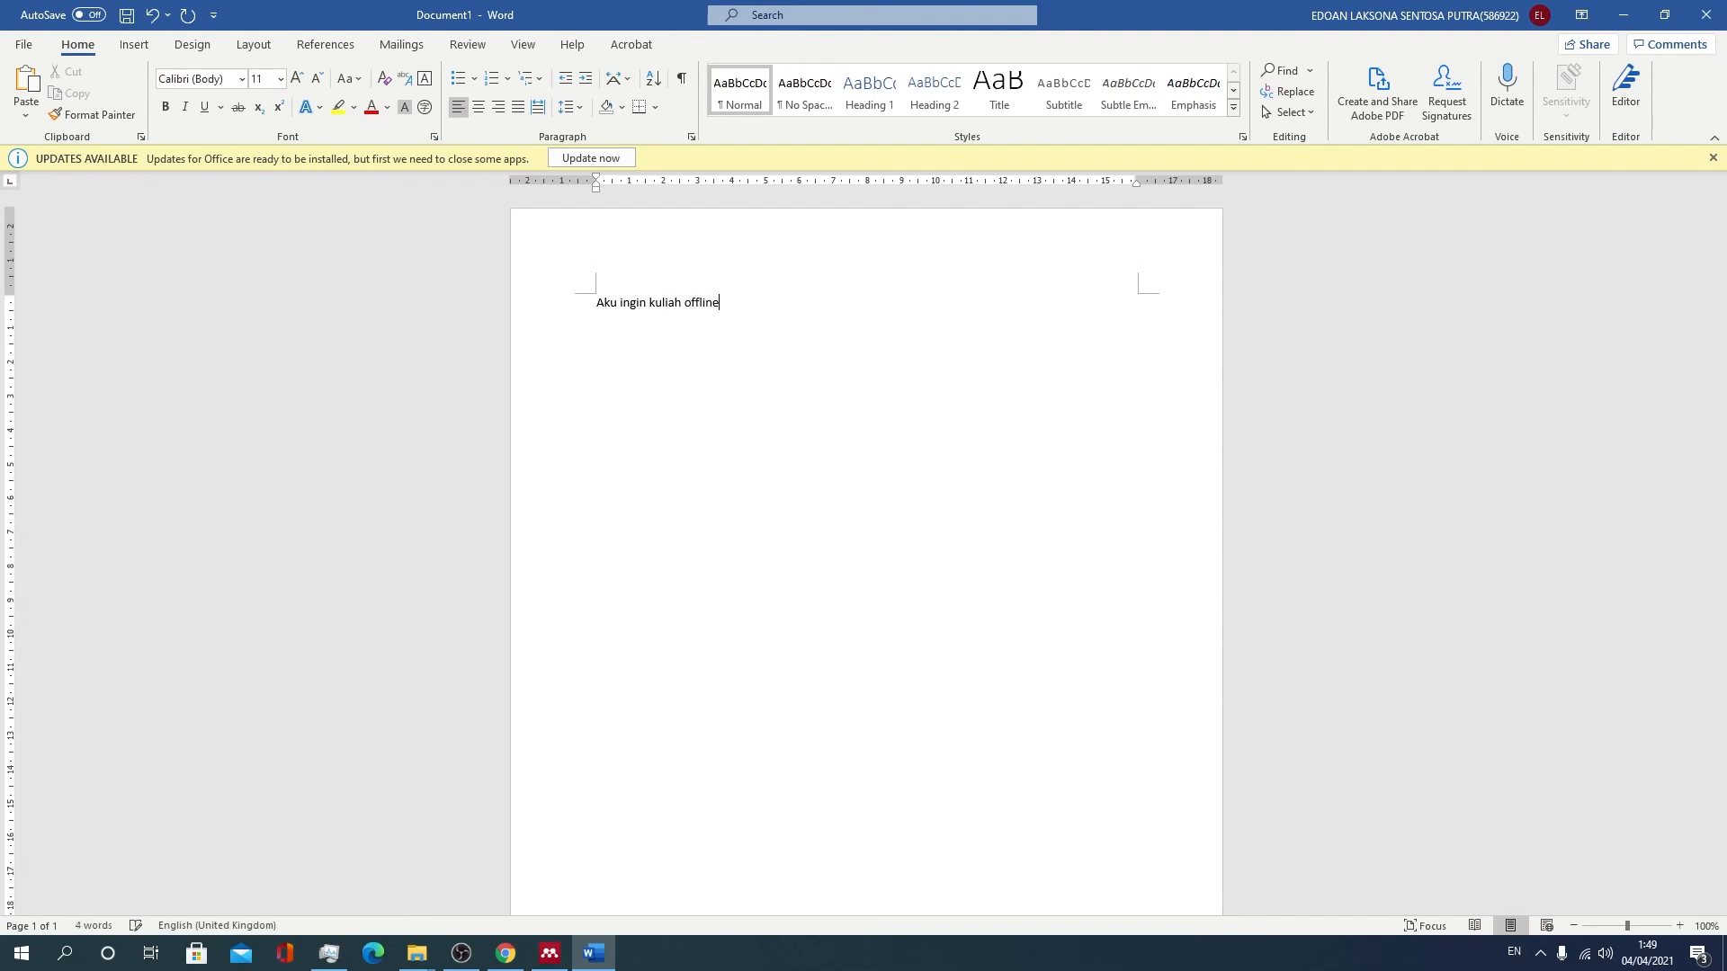
{"action": "type", "text": " karena seru"}
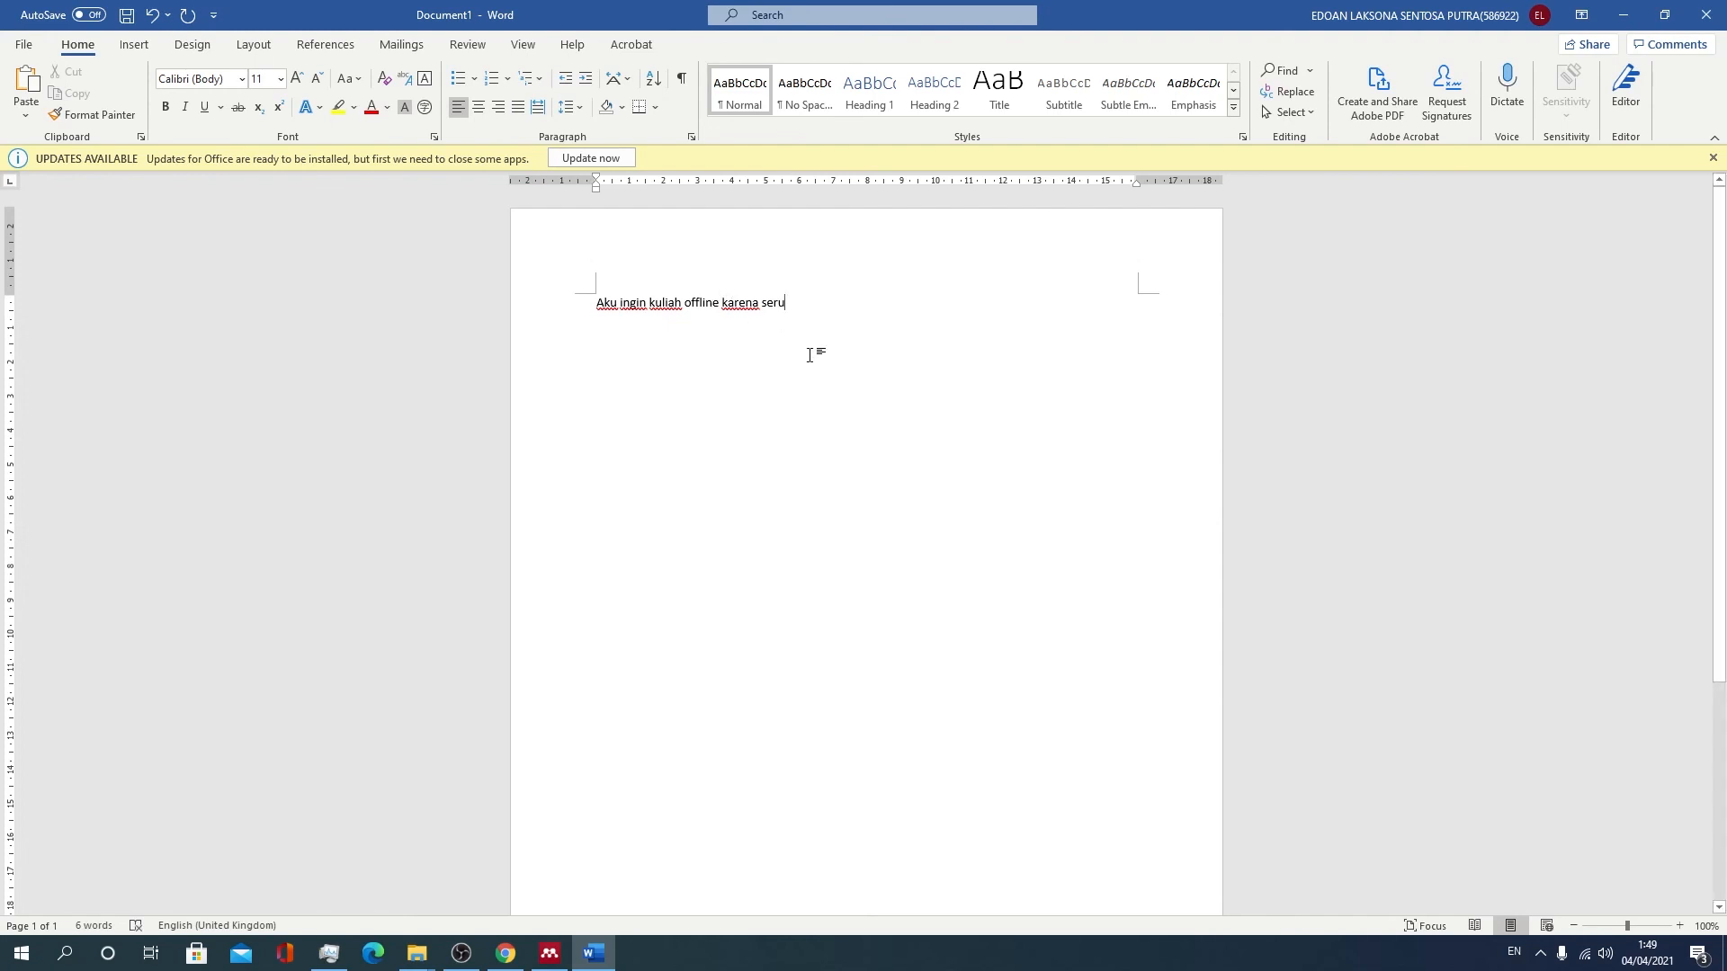
- Review Mendeley's citation styles, search the library for "Anali", and cite the Analisis Proses Pembelajaran article after "seru"
{"action": "left_click", "coordinate": [324, 50]}
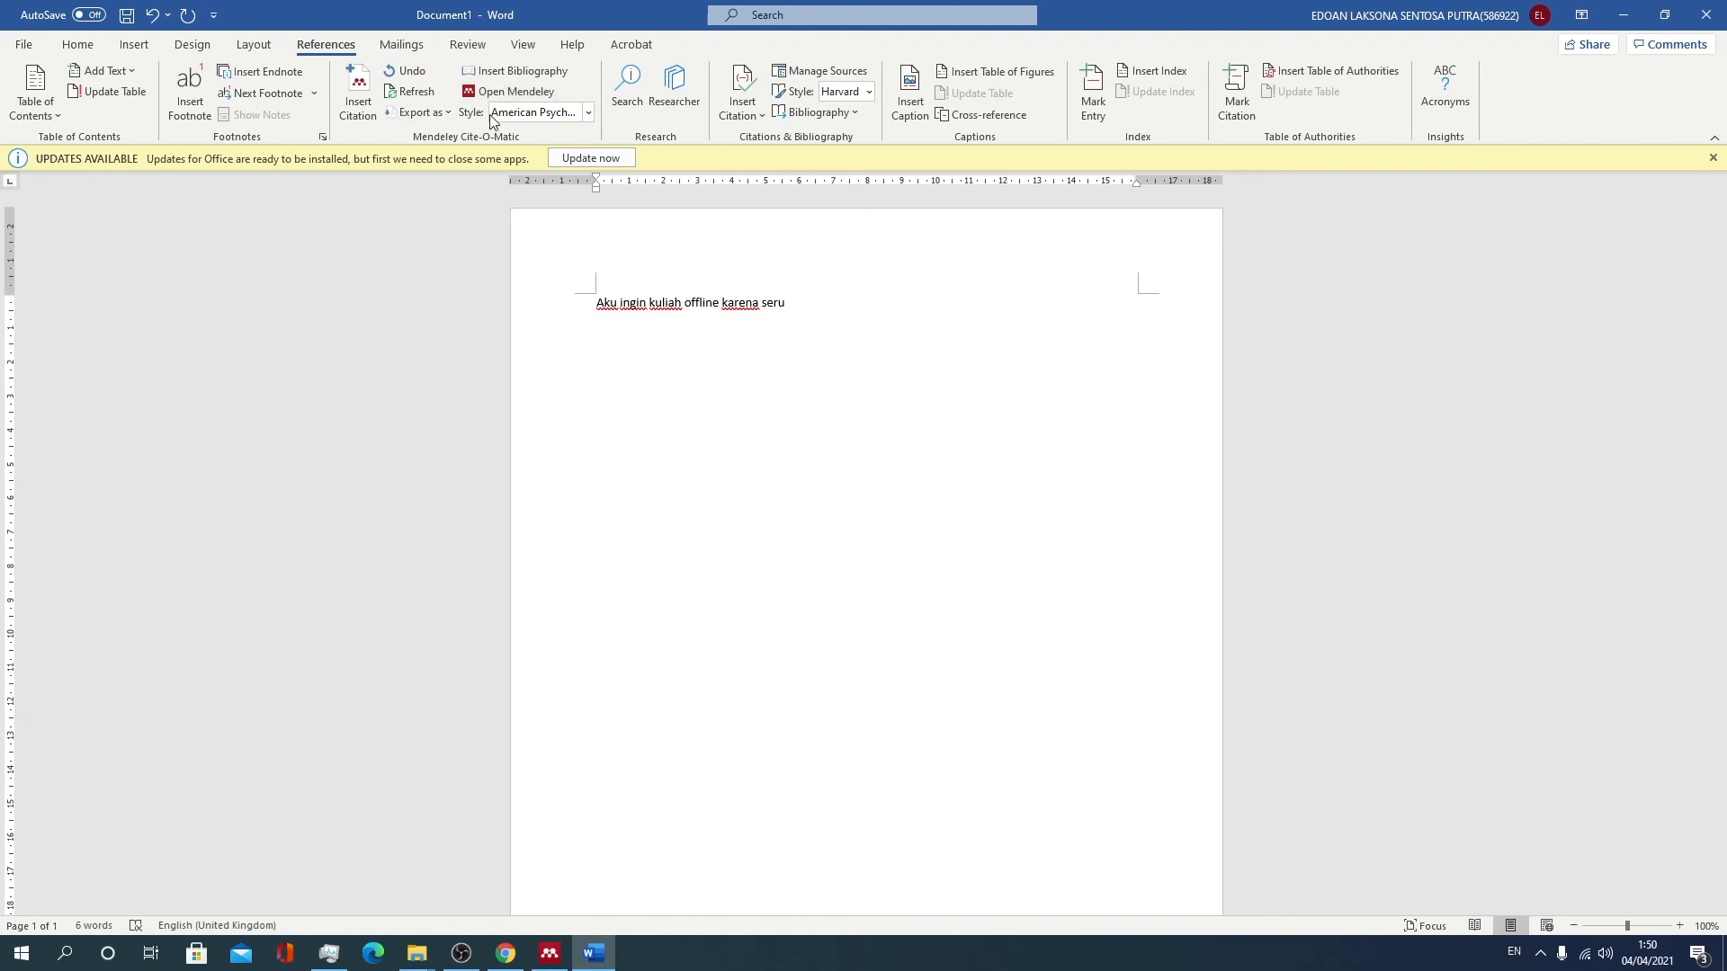
{"action": "left_click", "coordinate": [589, 112]}
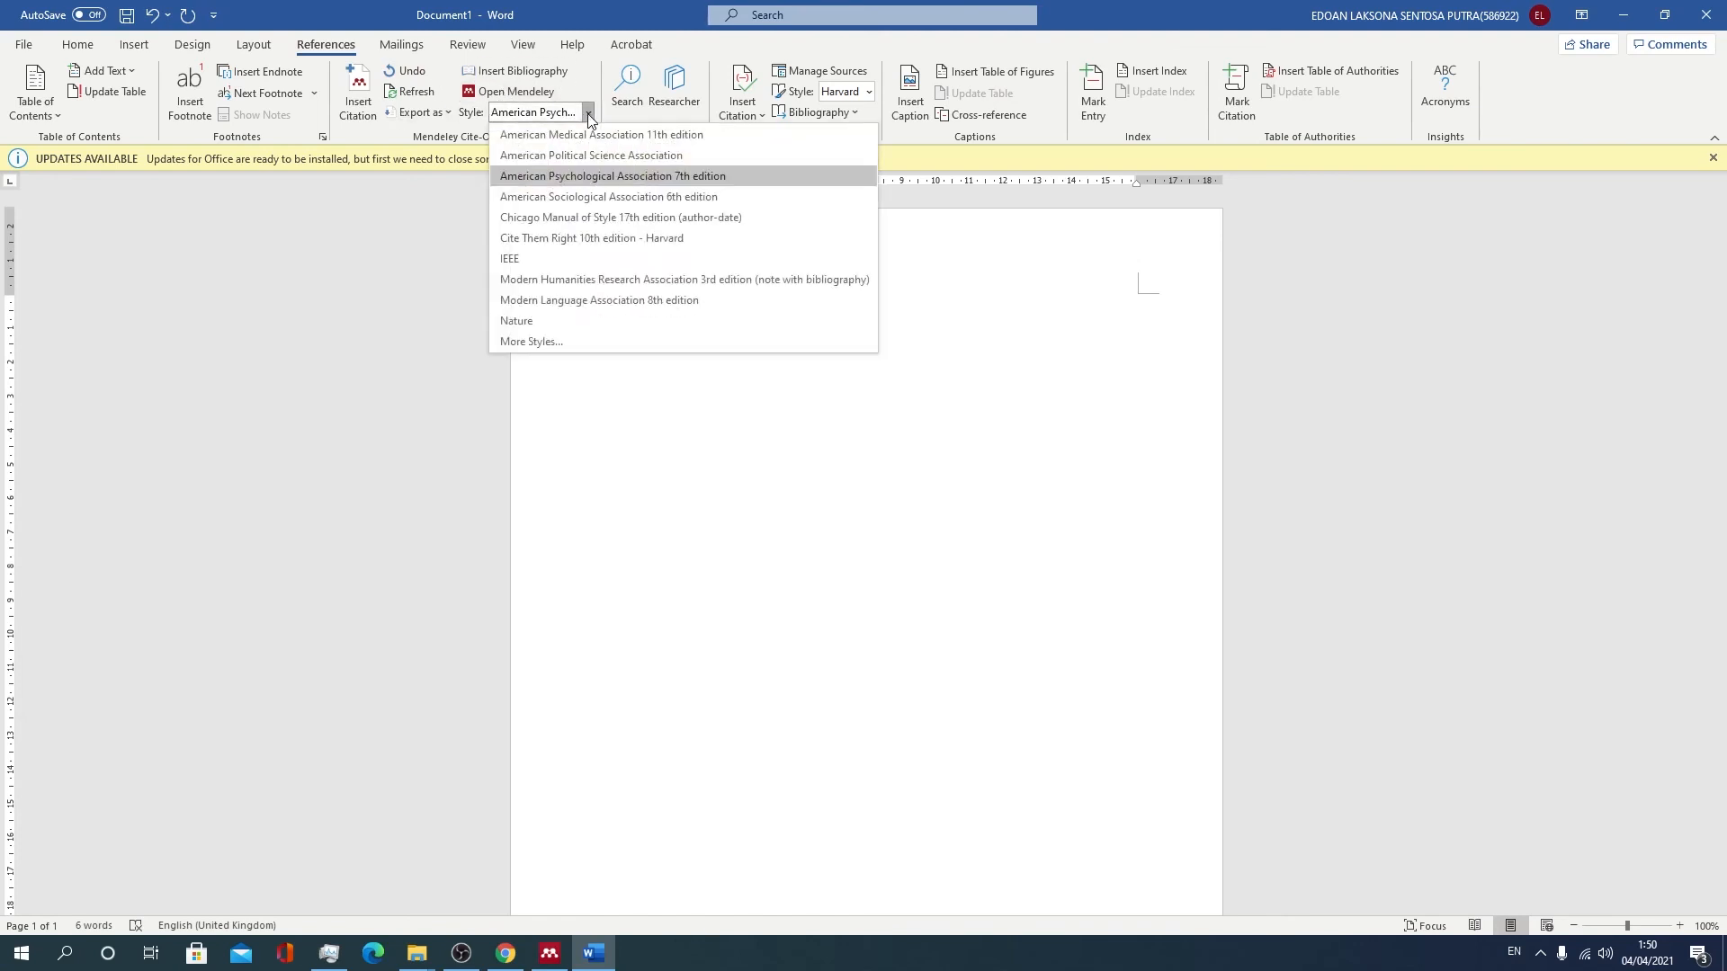
{"action": "left_click", "coordinate": [588, 113]}
{"action": "left_click", "coordinate": [589, 112]}
{"action": "left_click", "coordinate": [588, 113]}
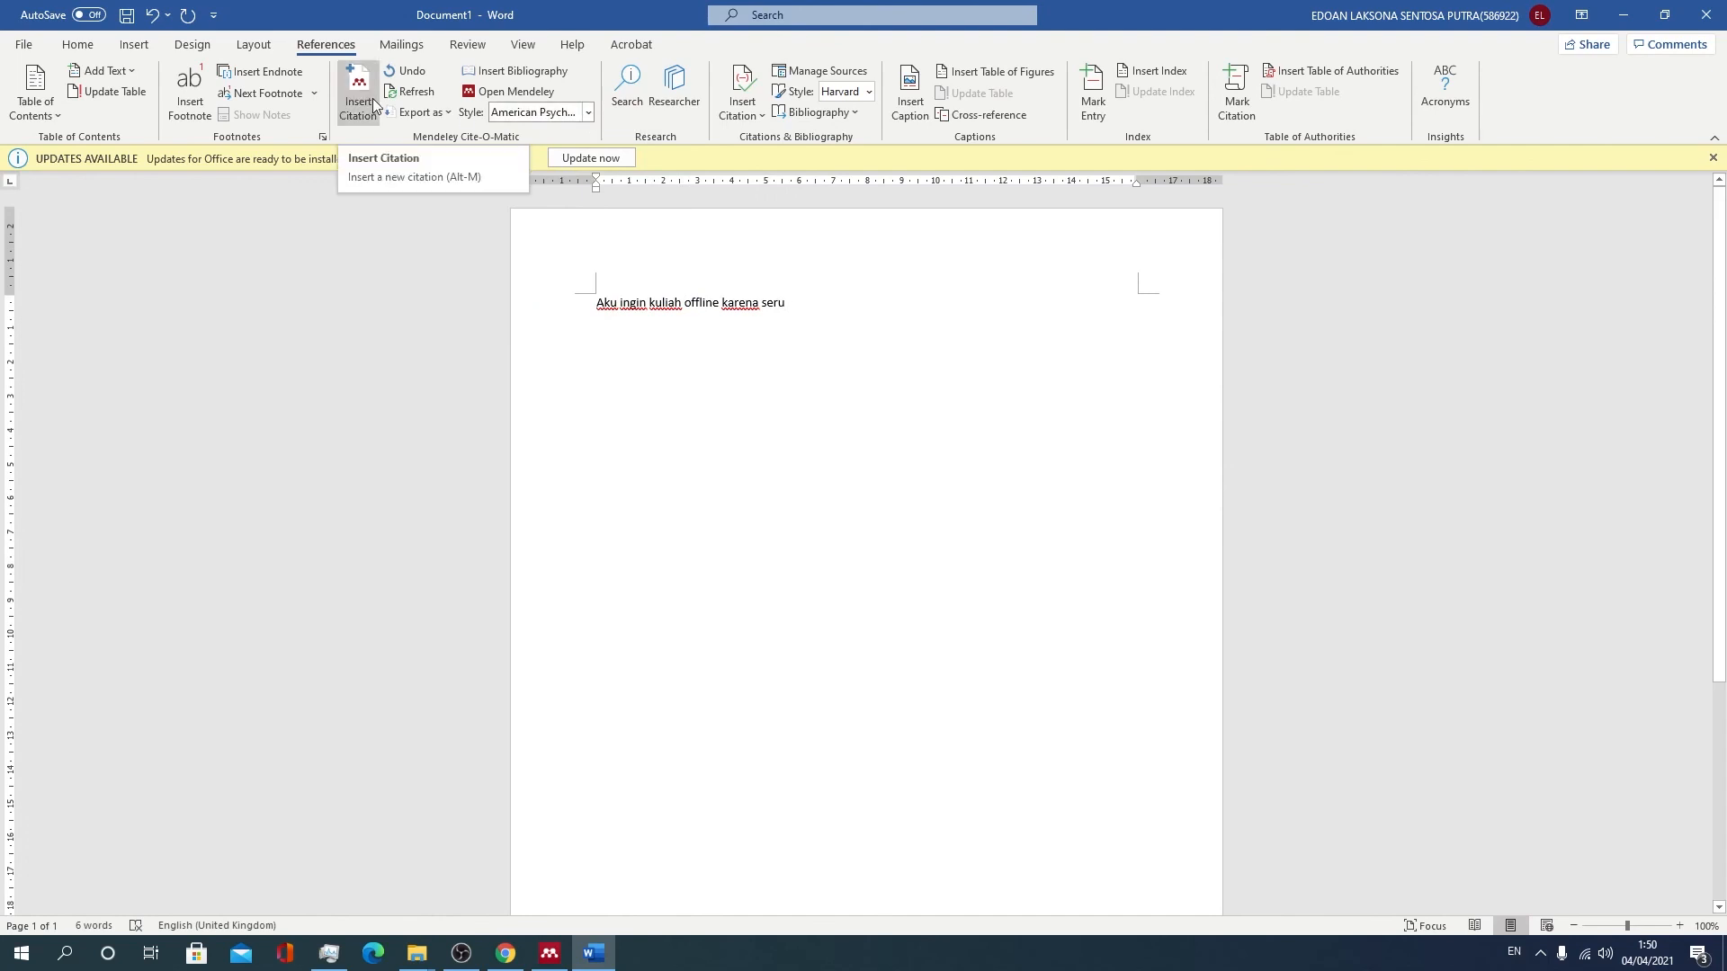
{"action": "left_click", "coordinate": [372, 99]}
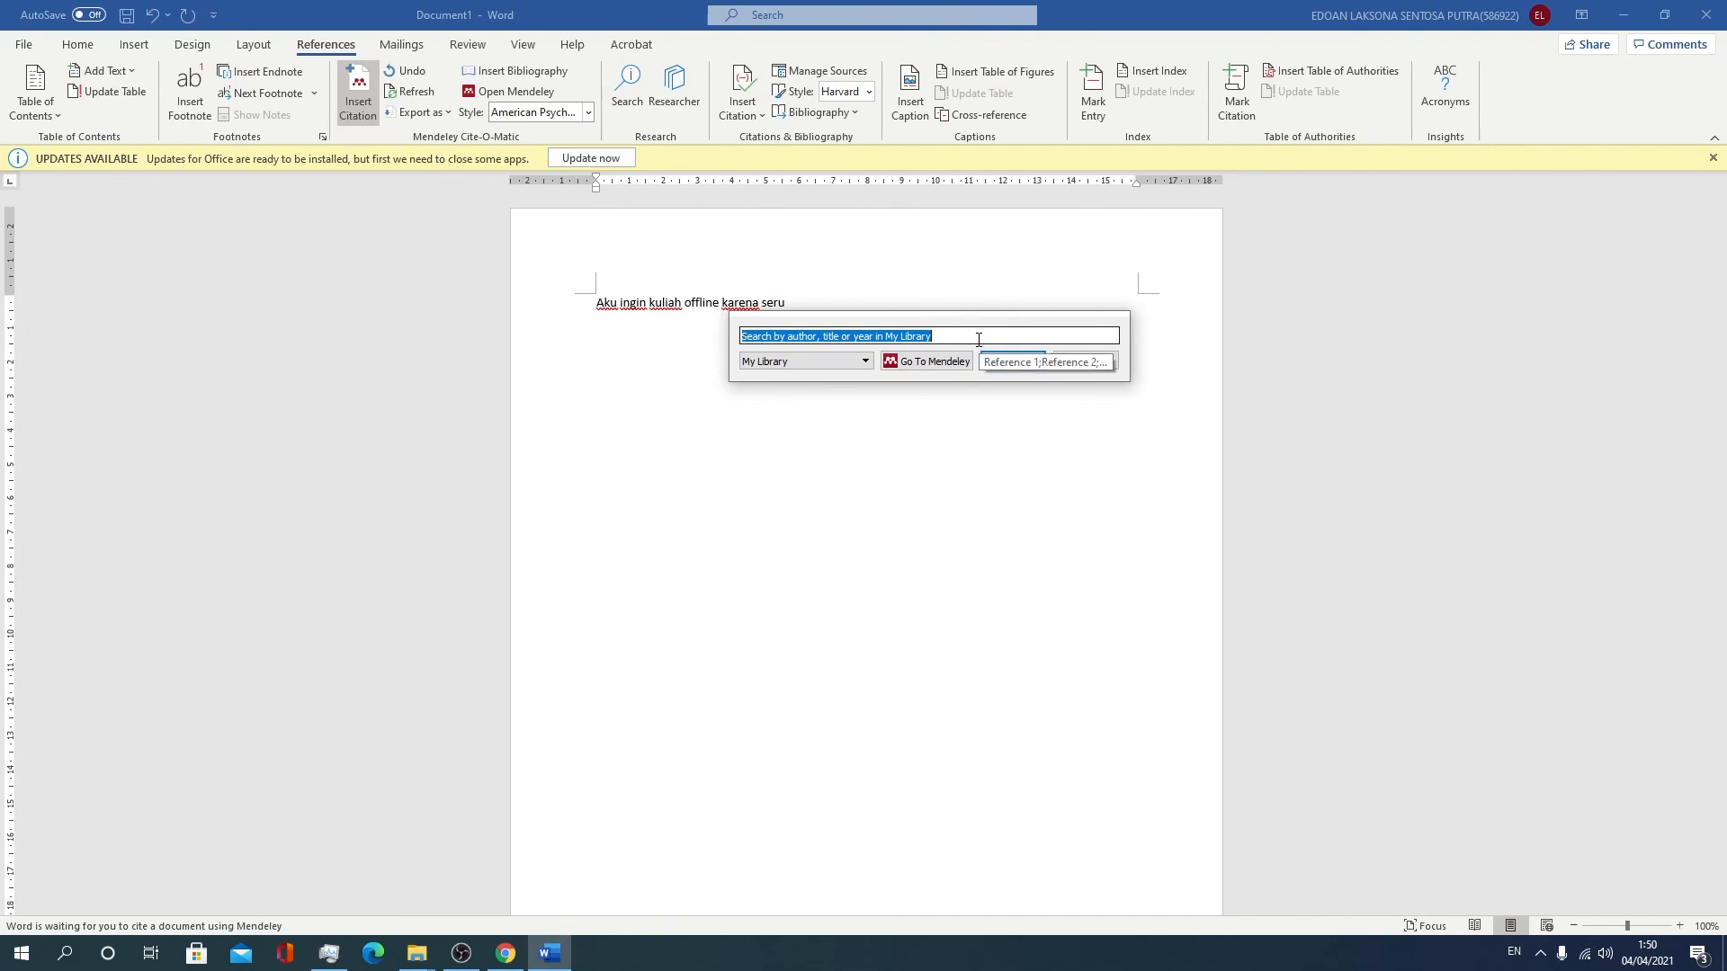
{"action": "key", "text": "BackSpace"}
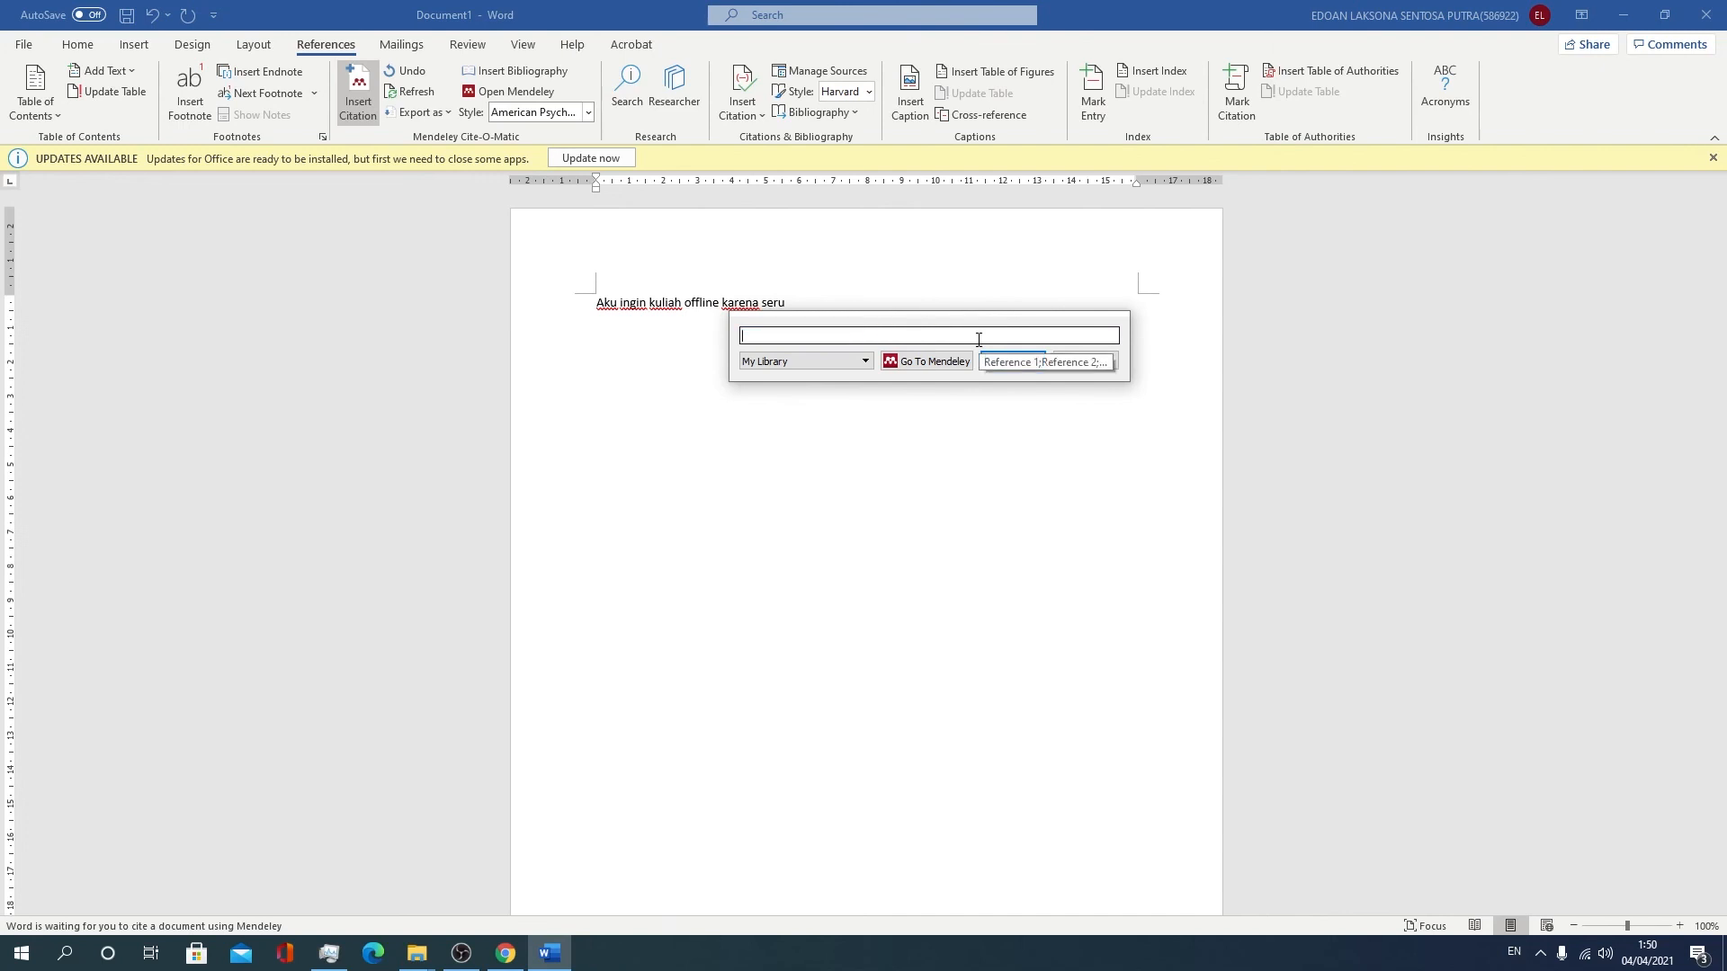
{"action": "type", "text": "Anali"}
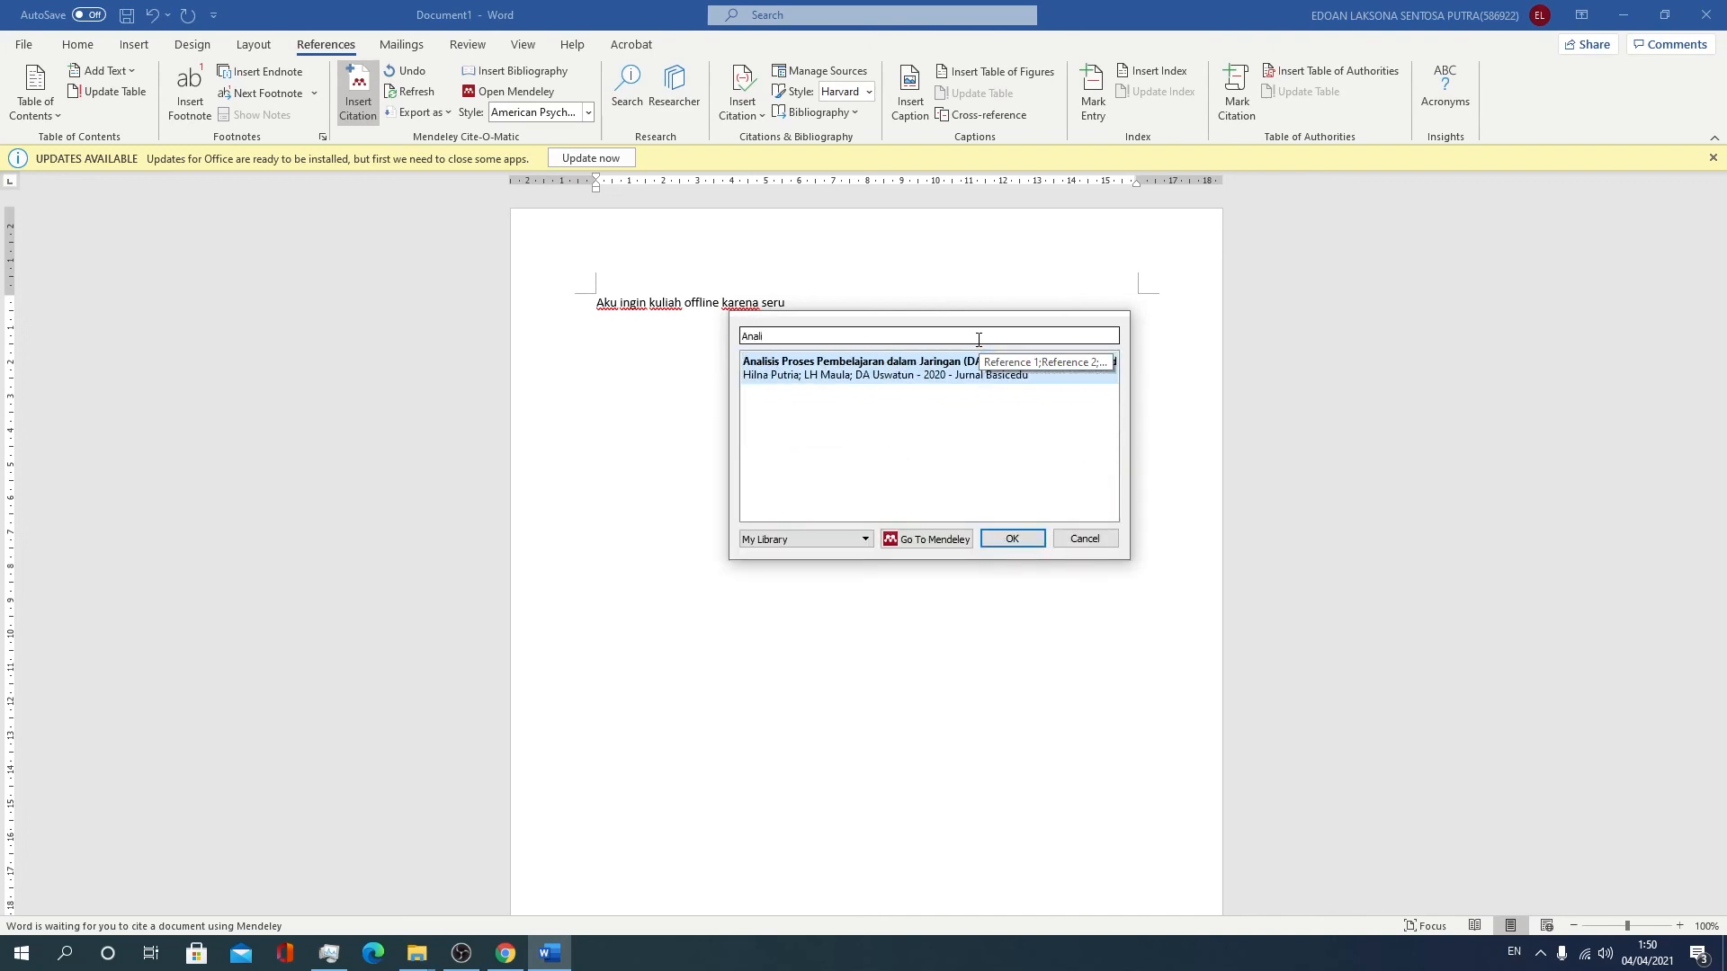
{"action": "key", "text": "Return"}
{"action": "left_click", "coordinate": [1023, 358]}
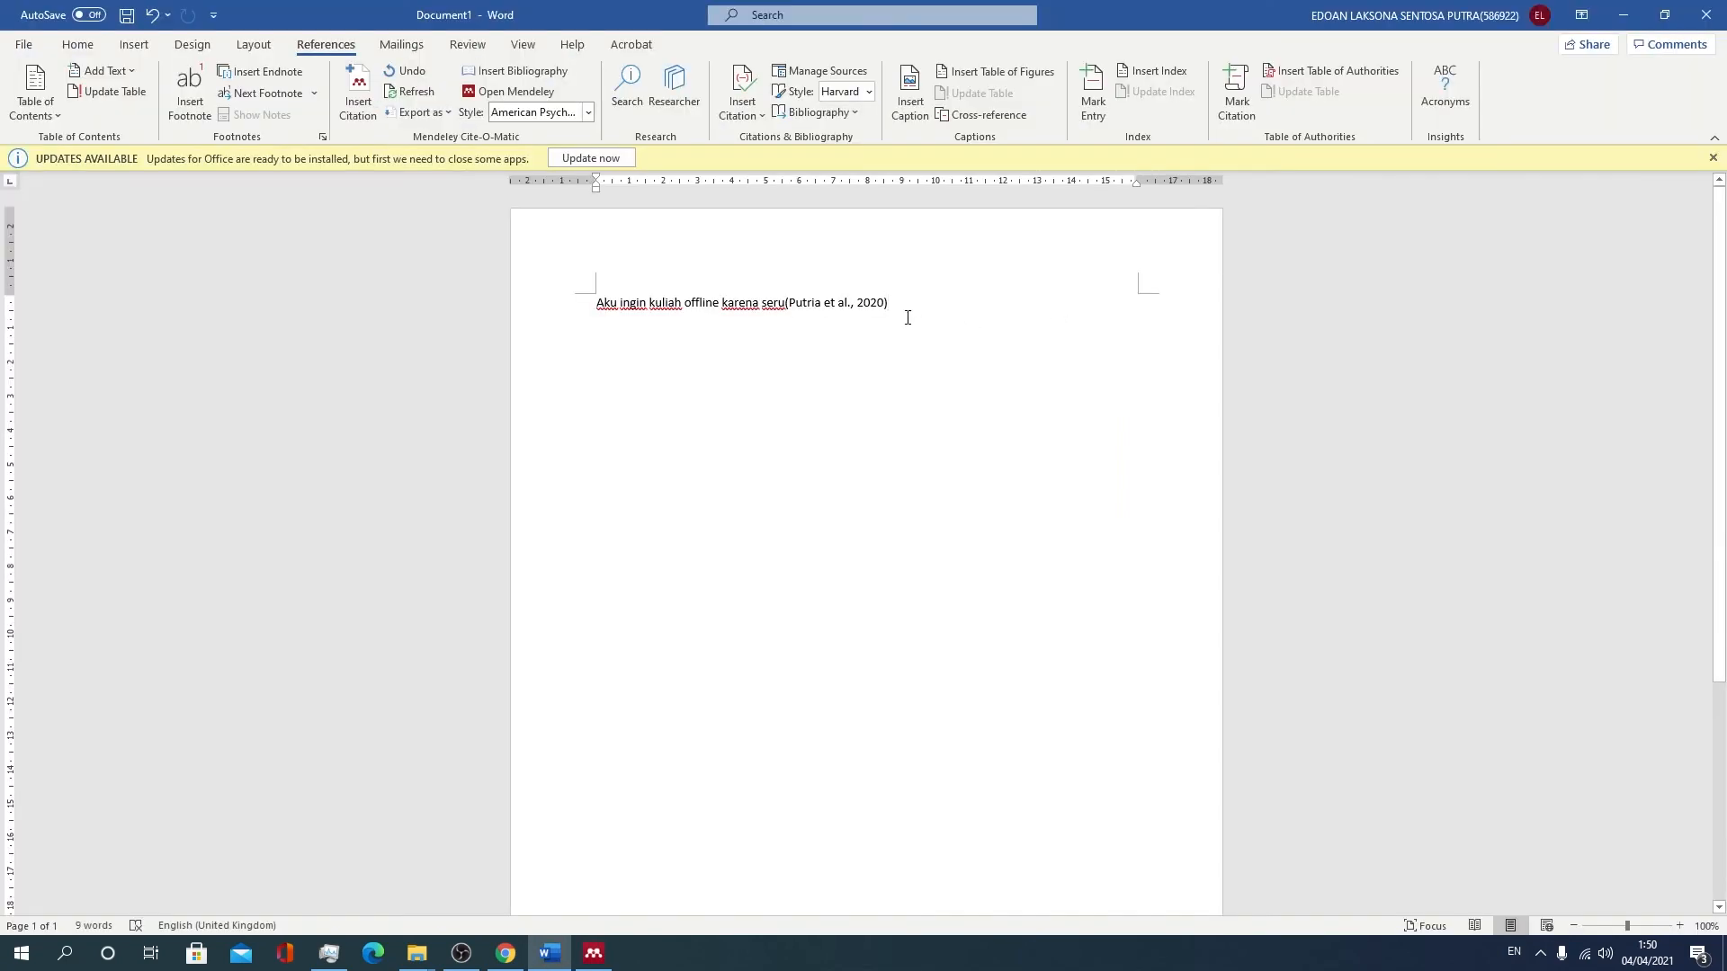
- End the first sentence with a period and add "Aku tidak mau kuliah online karena membosankan"
{"action": "type", "text": "."}
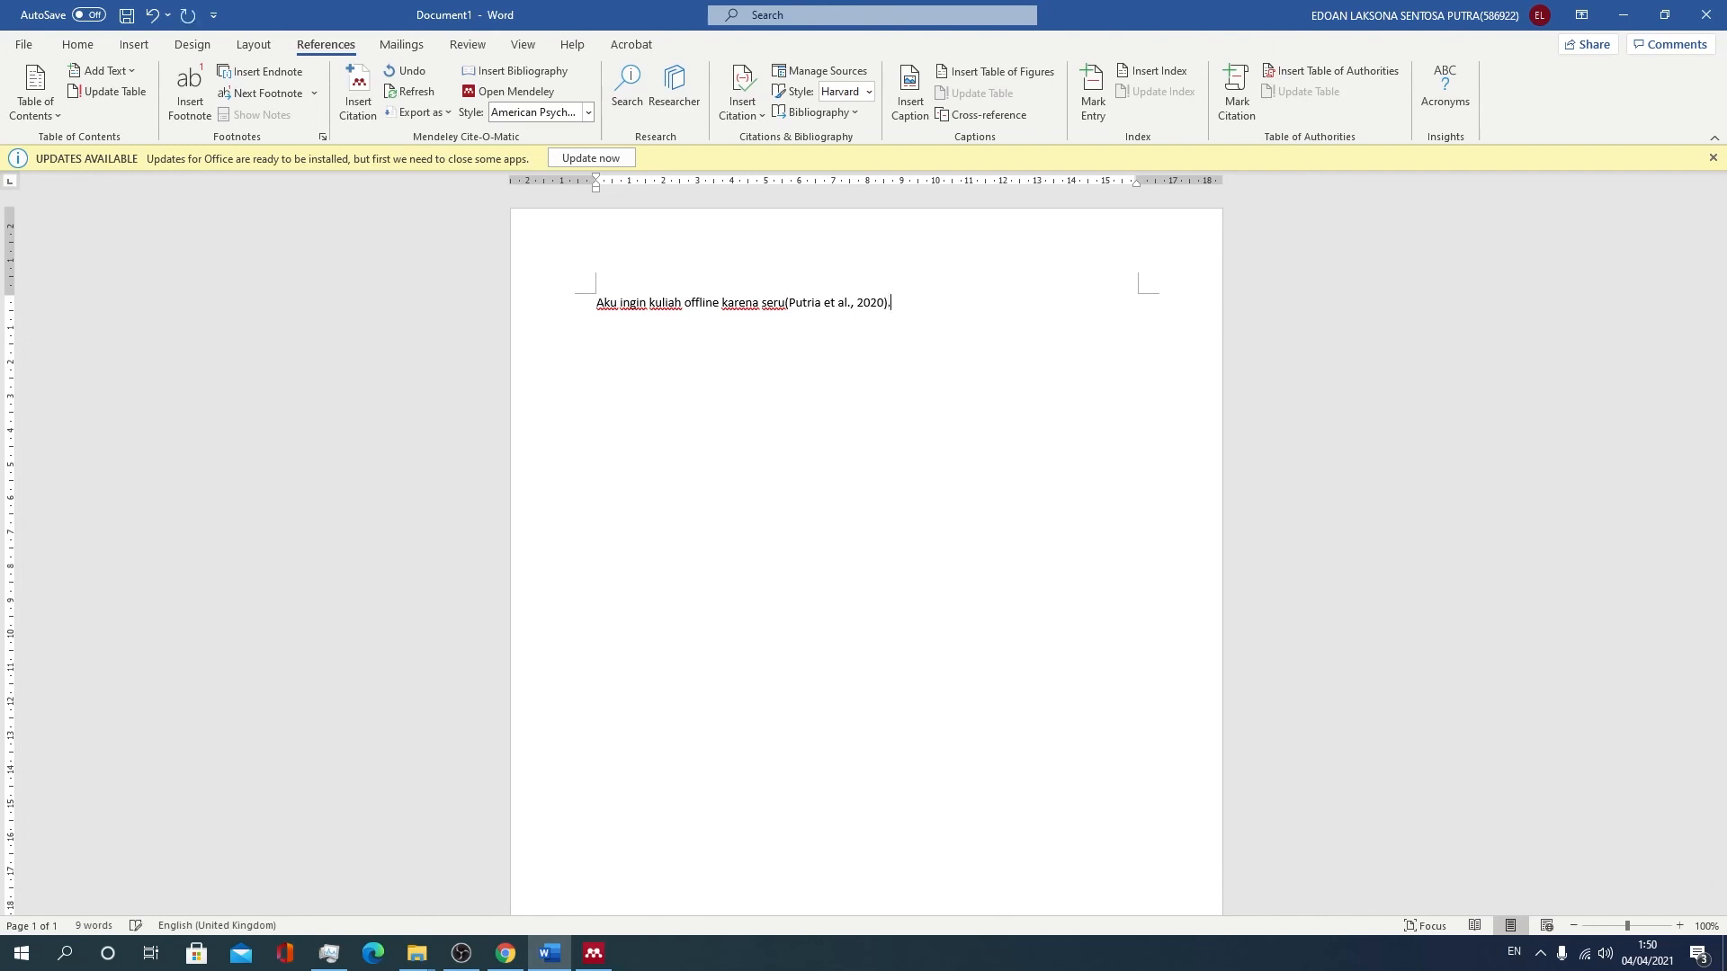
{"action": "type", "text": " Aku tidak mau kuliah online kare"}
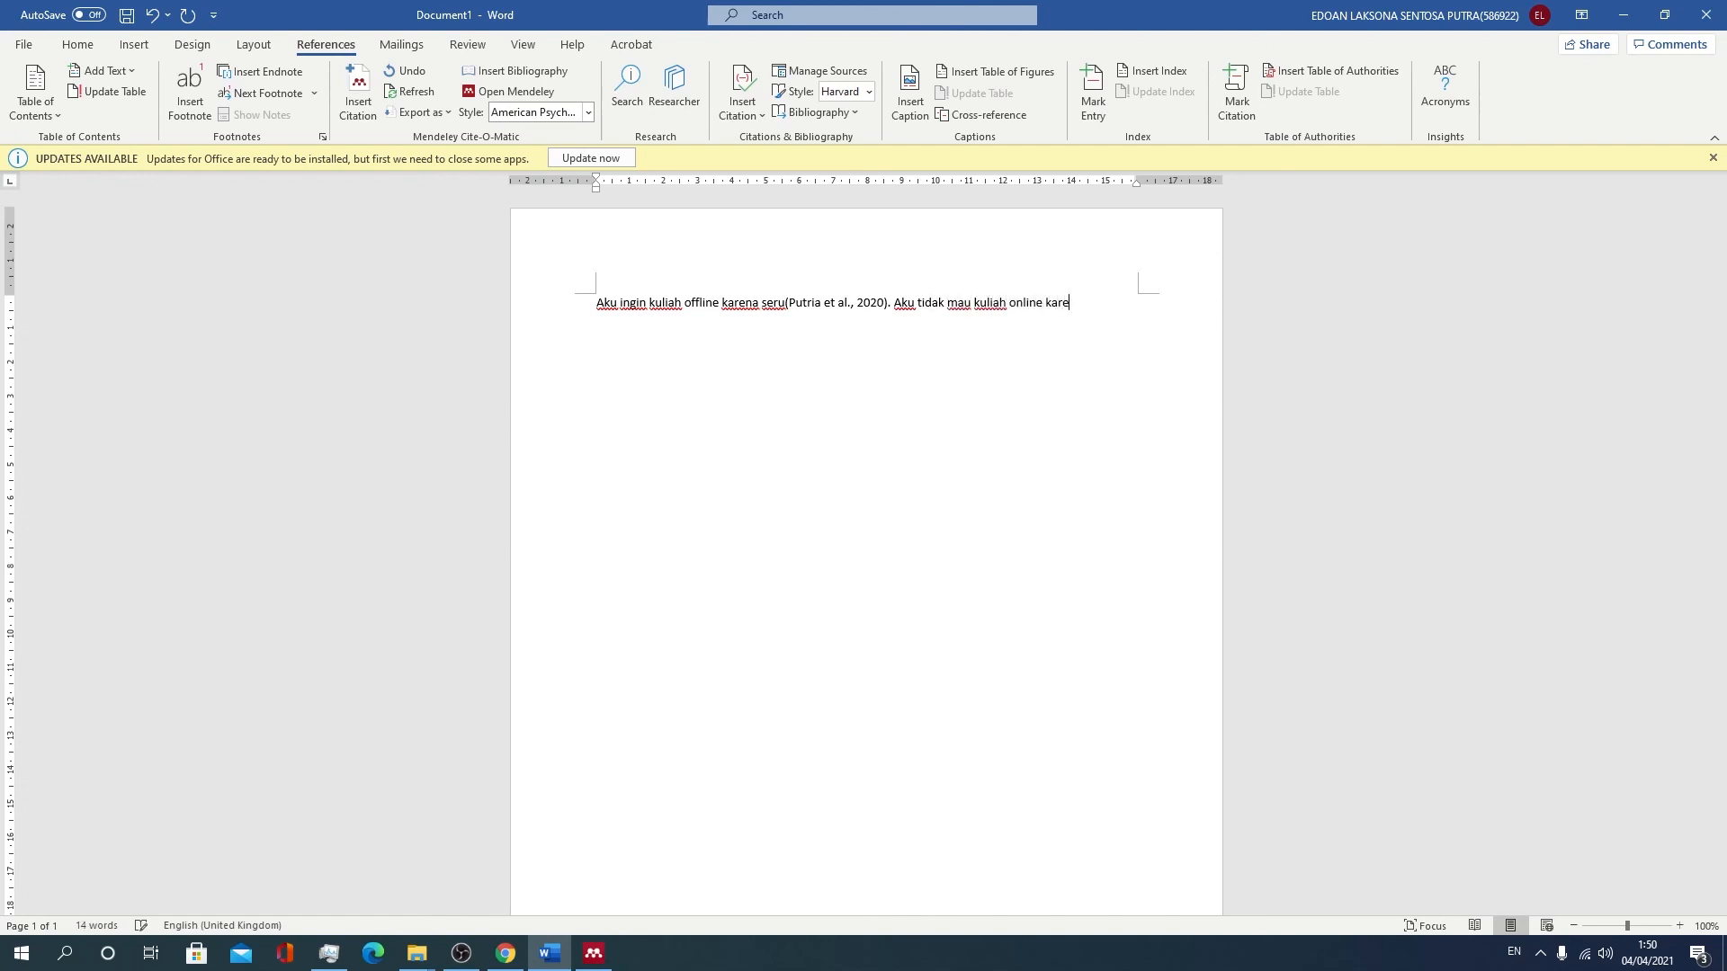
{"action": "type", "text": "mbiosa"}
{"action": "key", "text": "BackSpace"}
{"action": "key", "text": "BackSpace"}
{"action": "key", "text": "BackSpace"}
{"action": "type", "text": "osankan"}
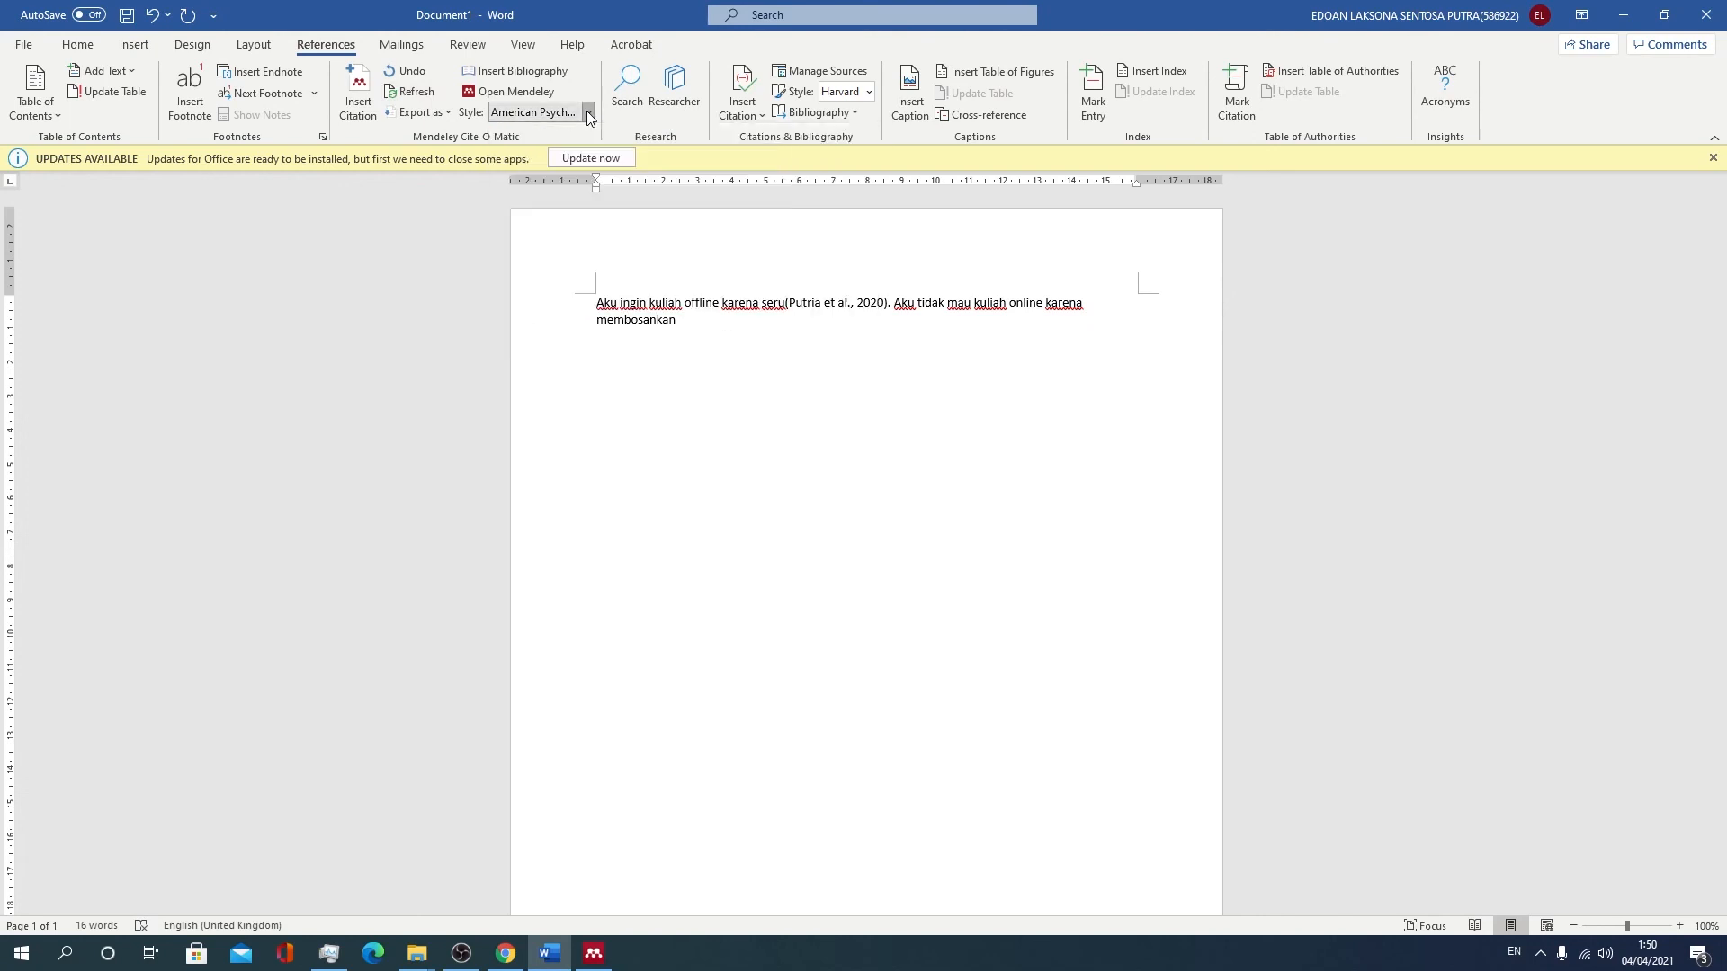
- Search the Mendeley library for "Tea" and cite the Teaching Epidemiology Online article after "membosankan"
{"action": "left_click", "coordinate": [350, 109]}
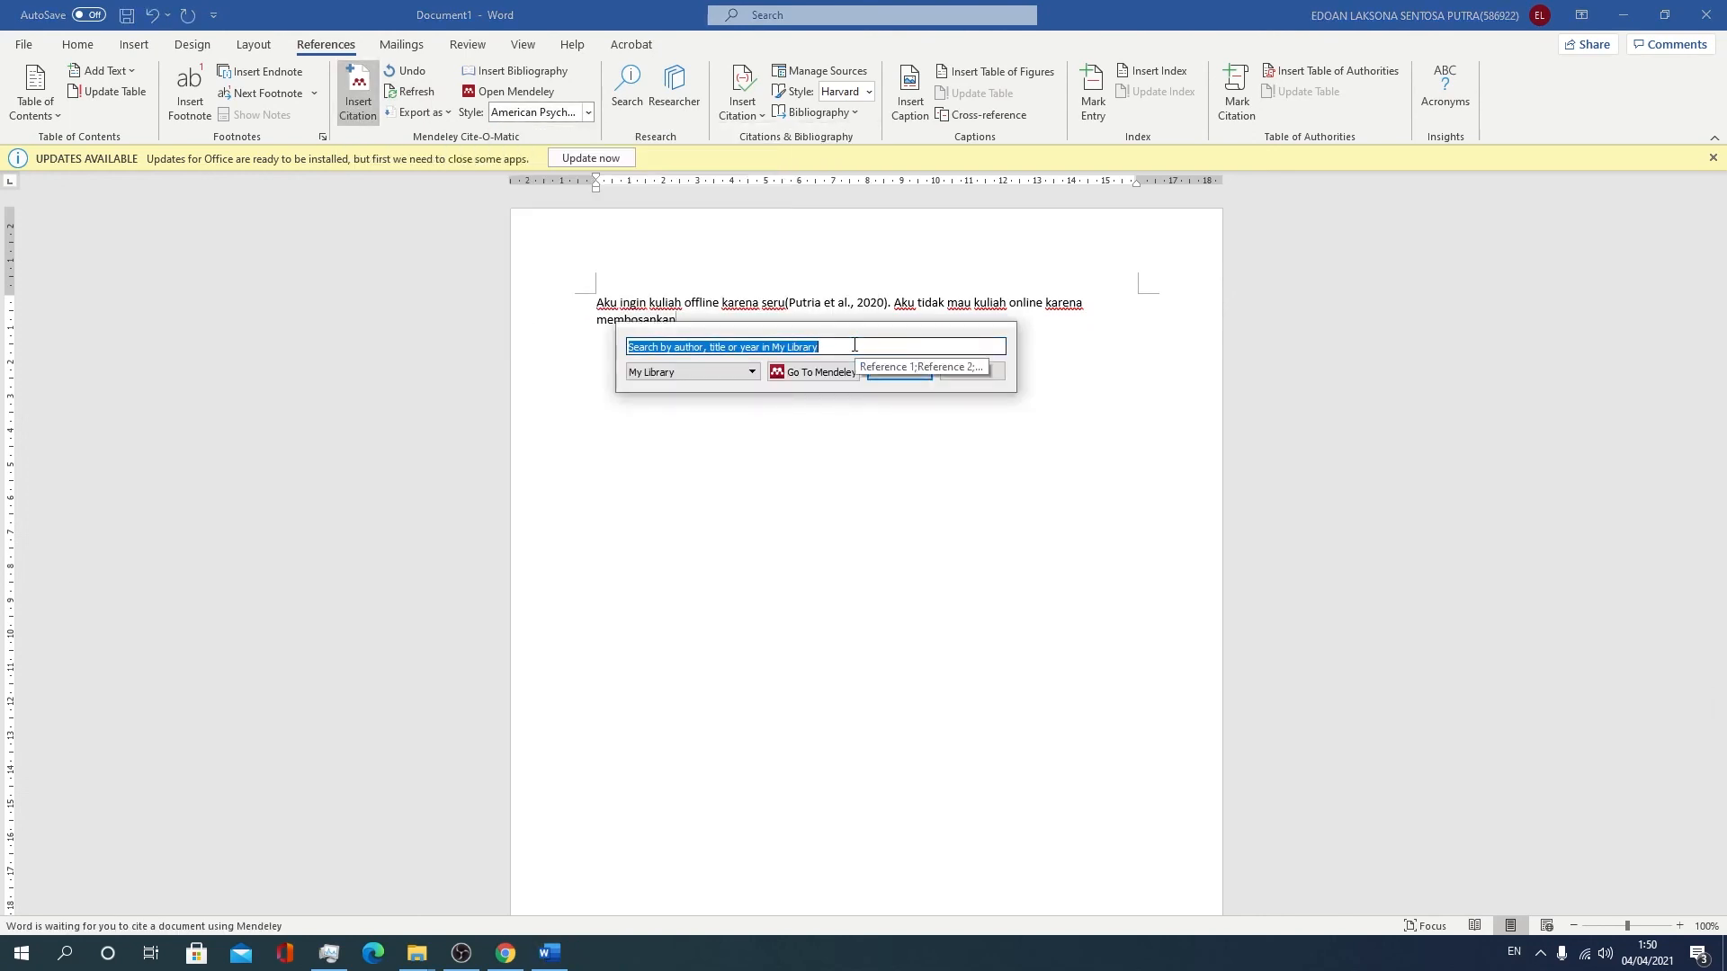
{"action": "type", "text": "Tea"}
{"action": "key", "text": "Return"}
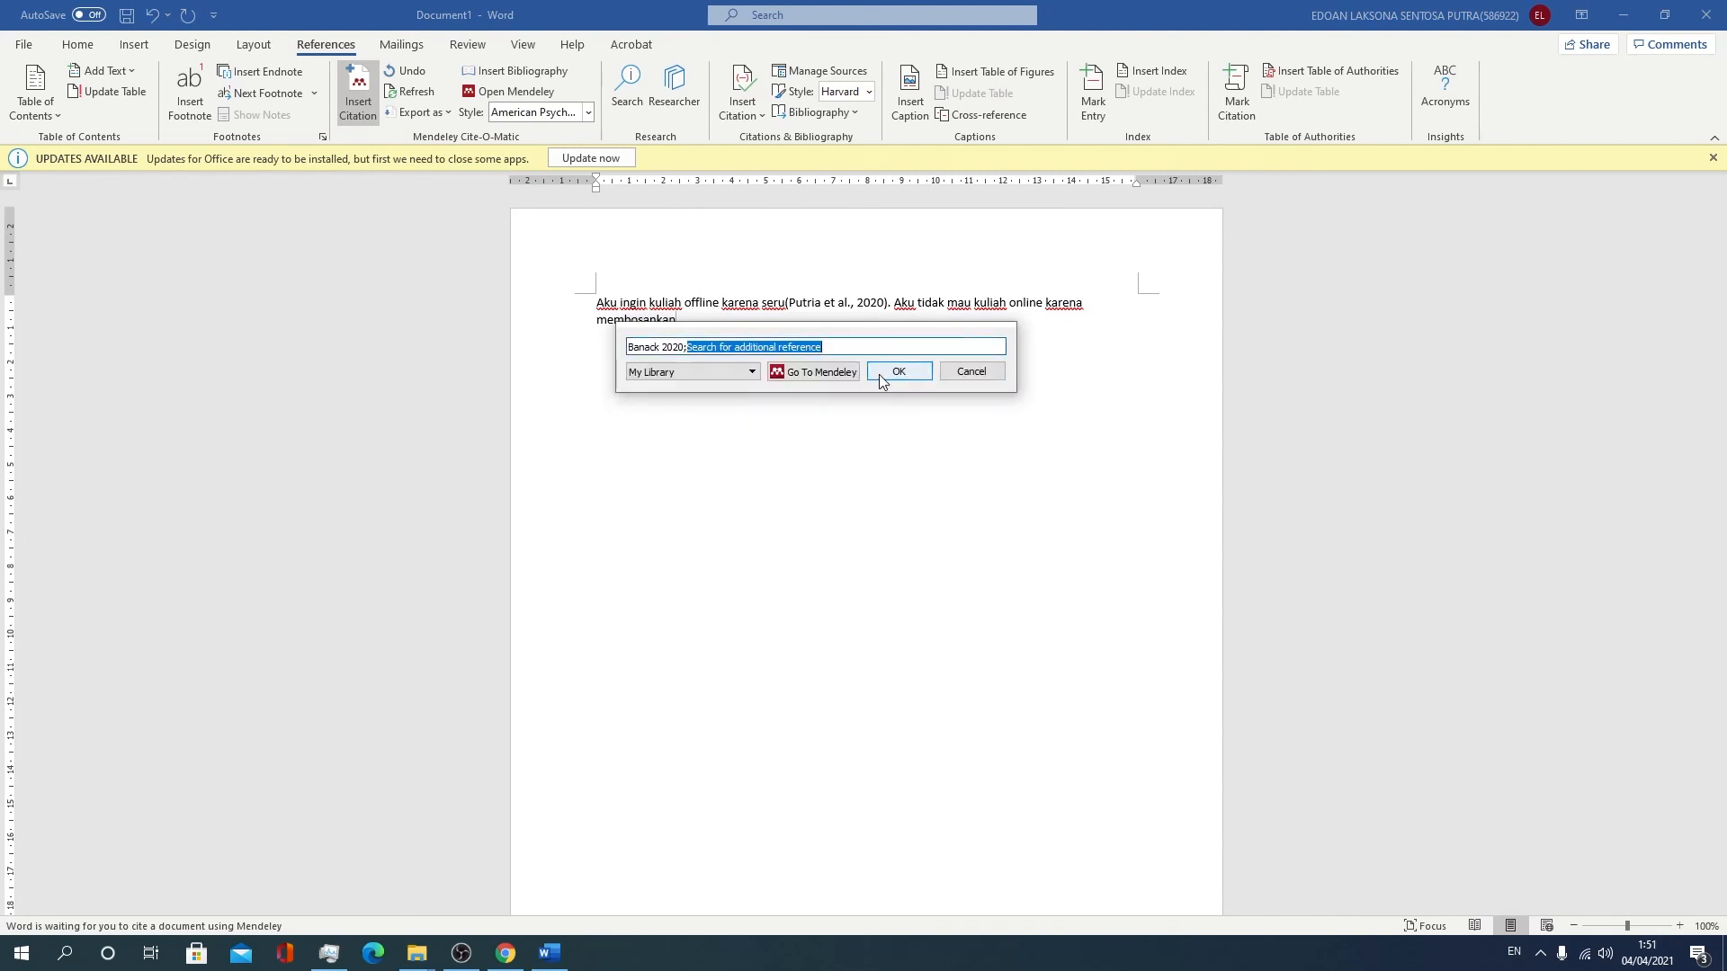
{"action": "left_click", "coordinate": [878, 374]}
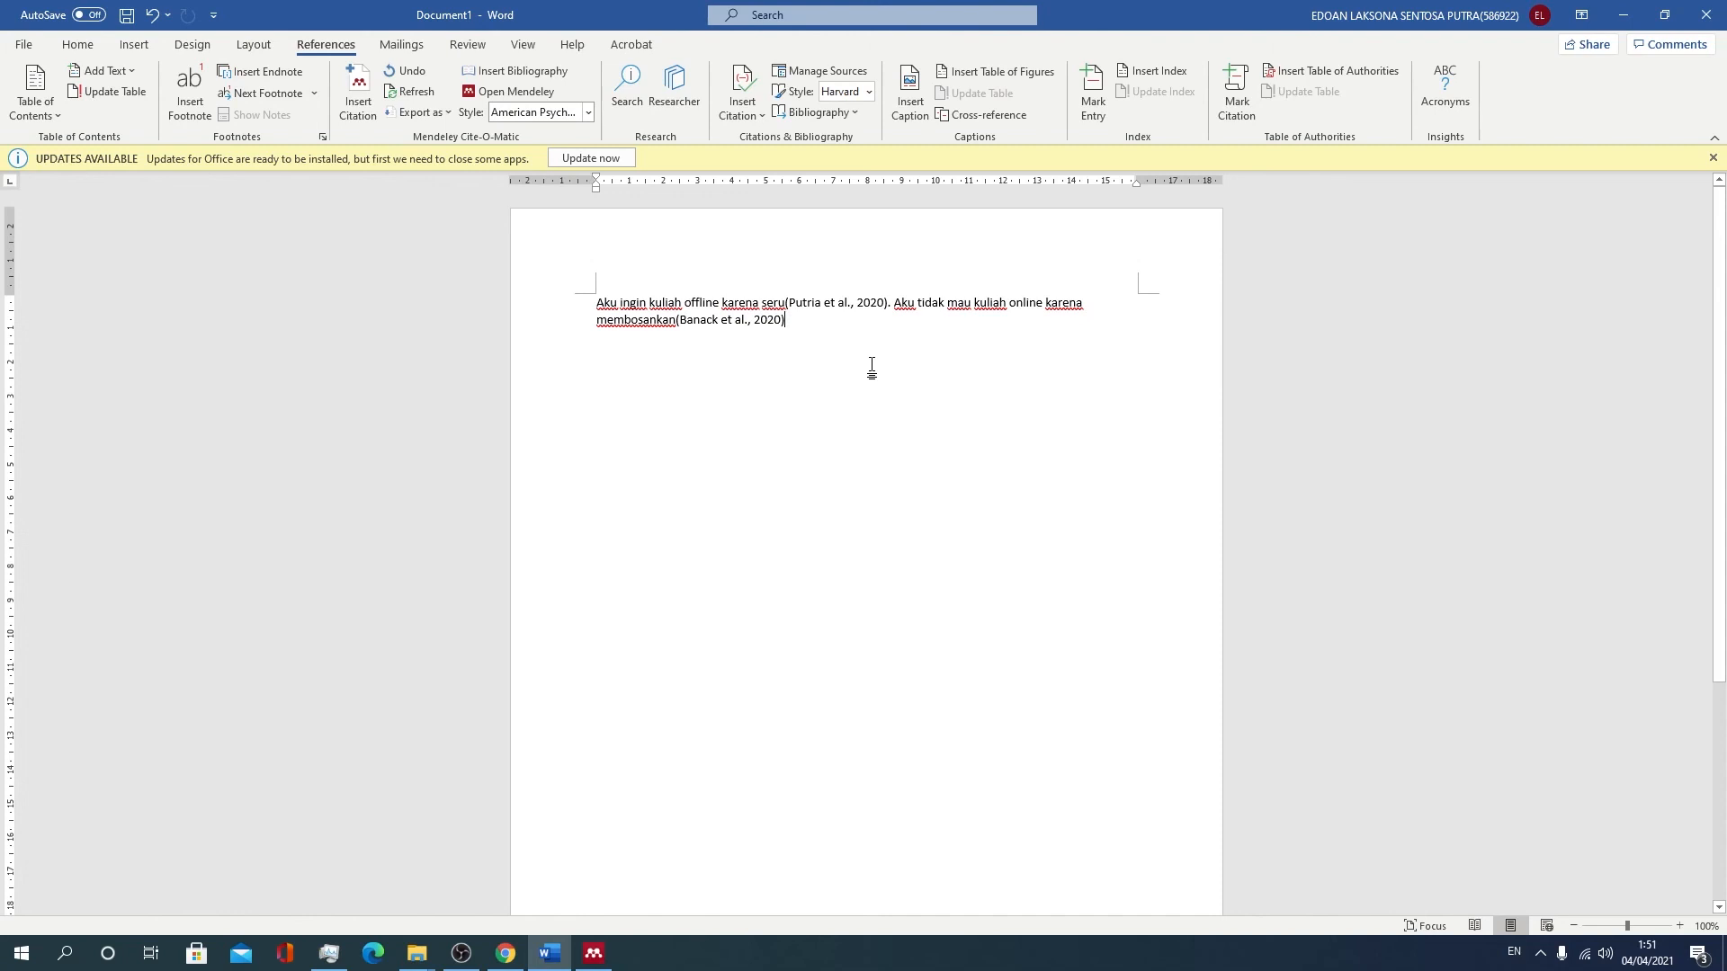
- Add the heading "Daftar Pustaka" below the paragraph and insert the Mendeley bibliography on a new line under it
{"action": "key", "text": "Return"}
{"action": "key", "text": "Return"}
{"action": "key", "text": "Return"}
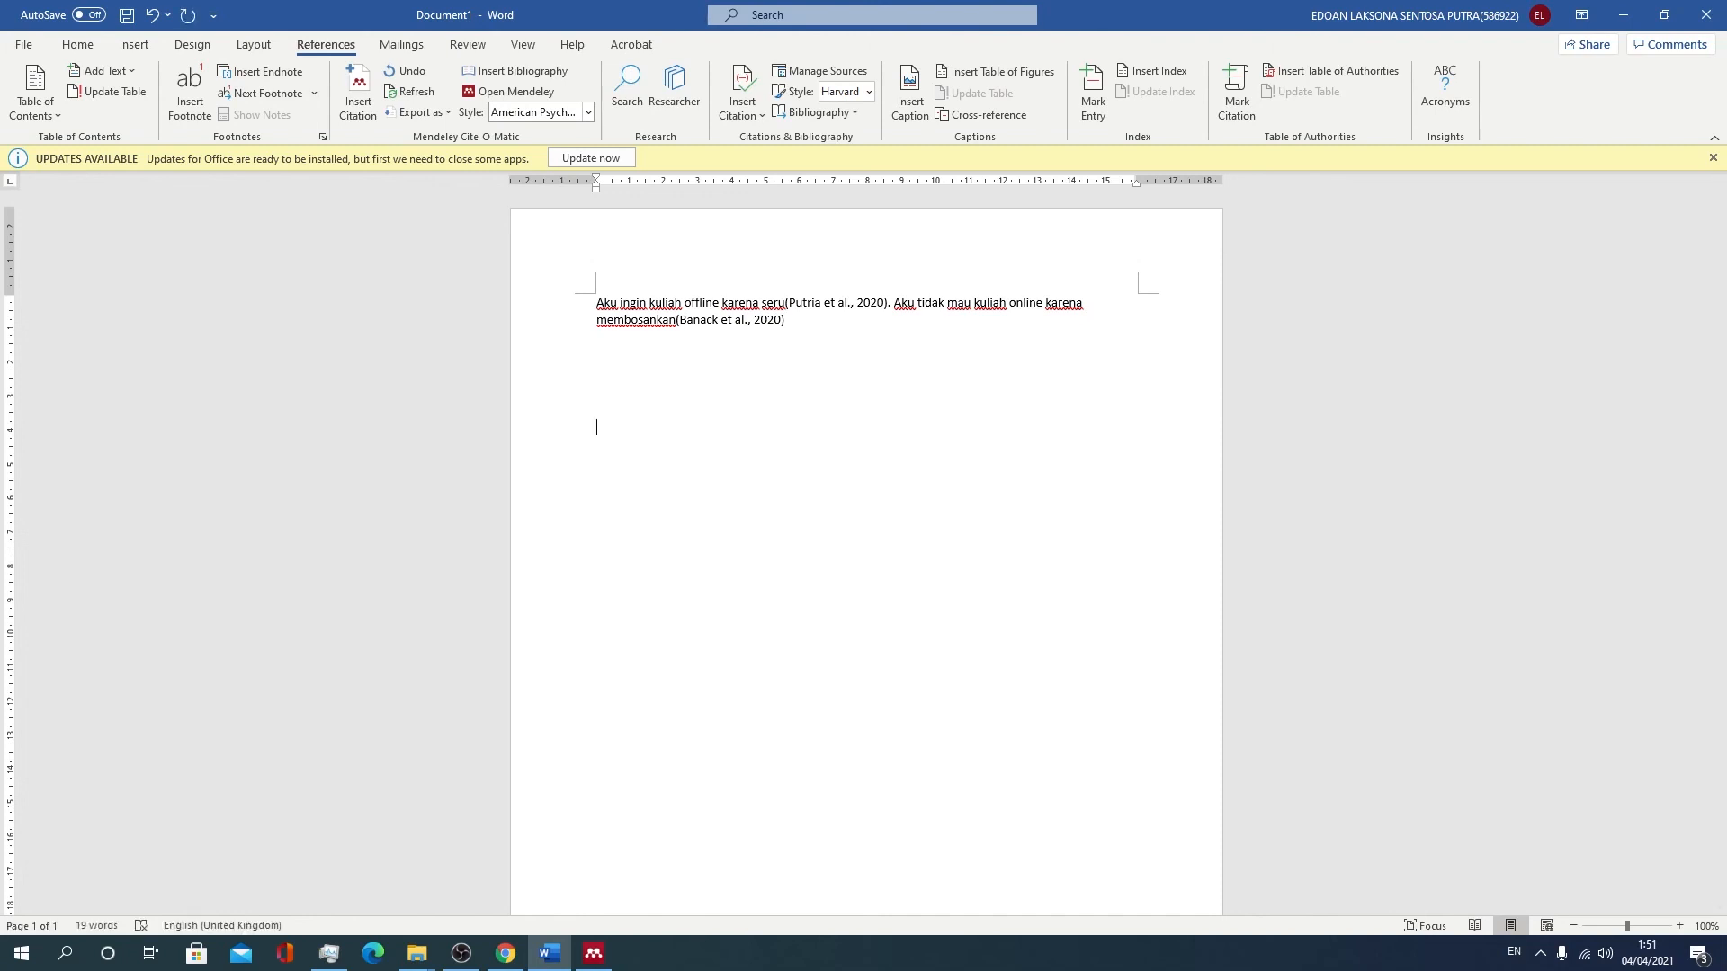
{"action": "type", "text": "Daftar Pustaka"}
{"action": "left_click", "coordinate": [519, 79]}
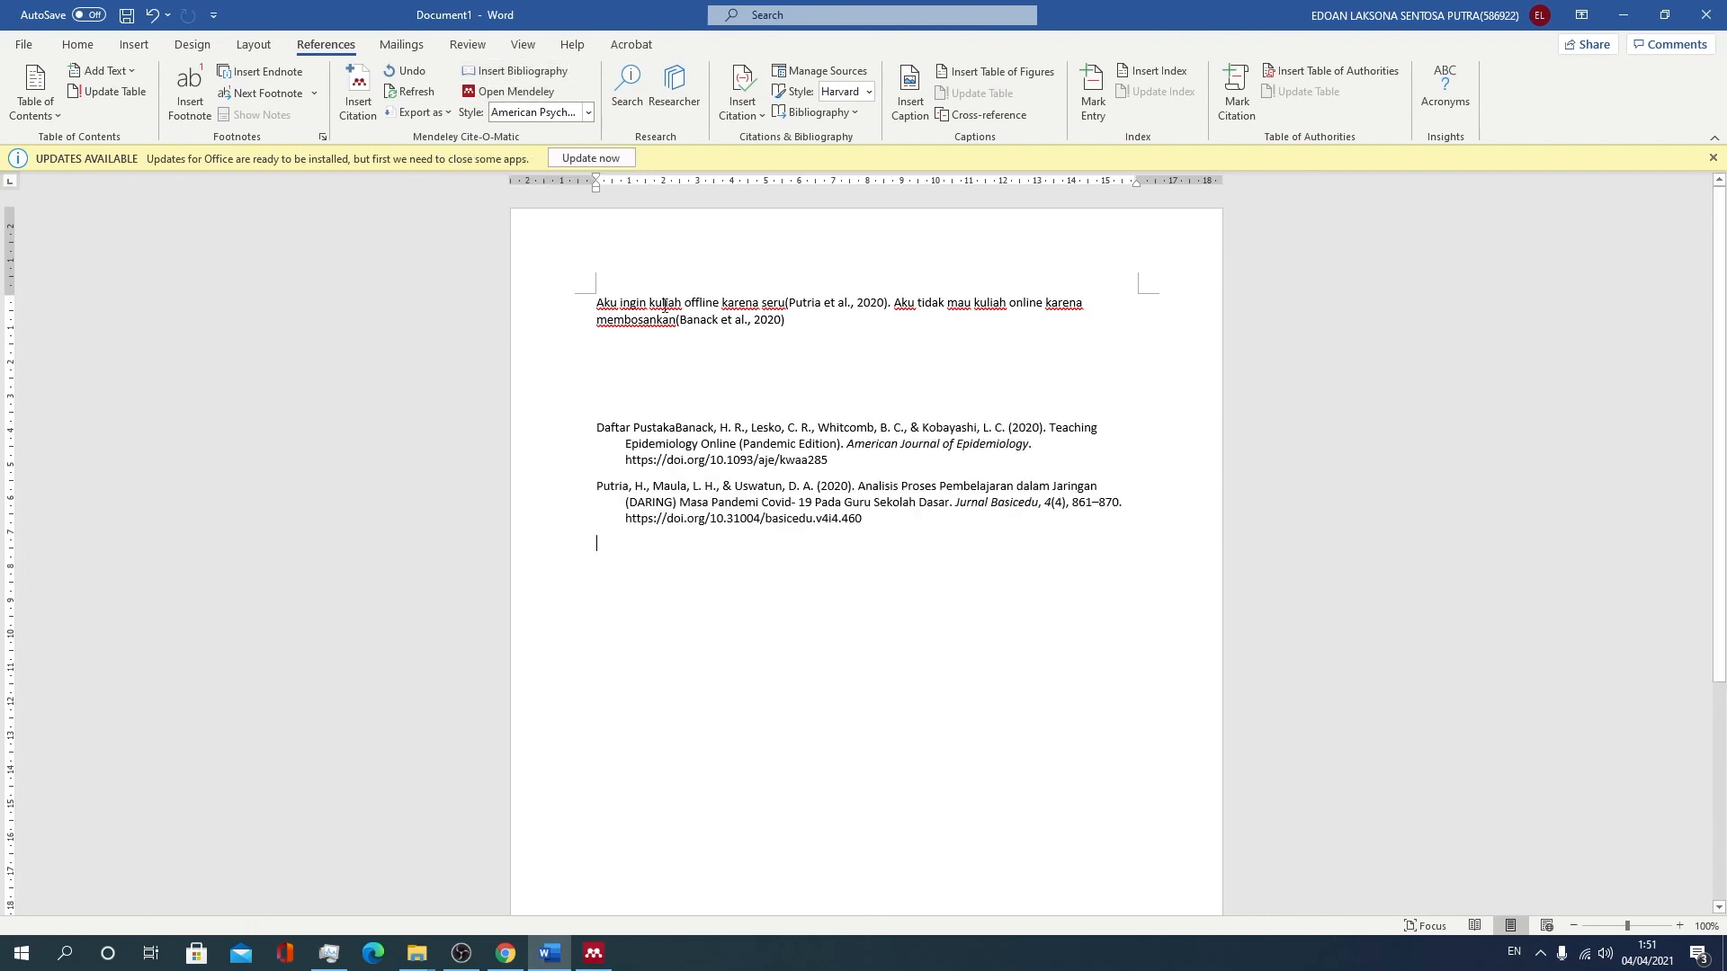
{"action": "left_click", "coordinate": [680, 427]}
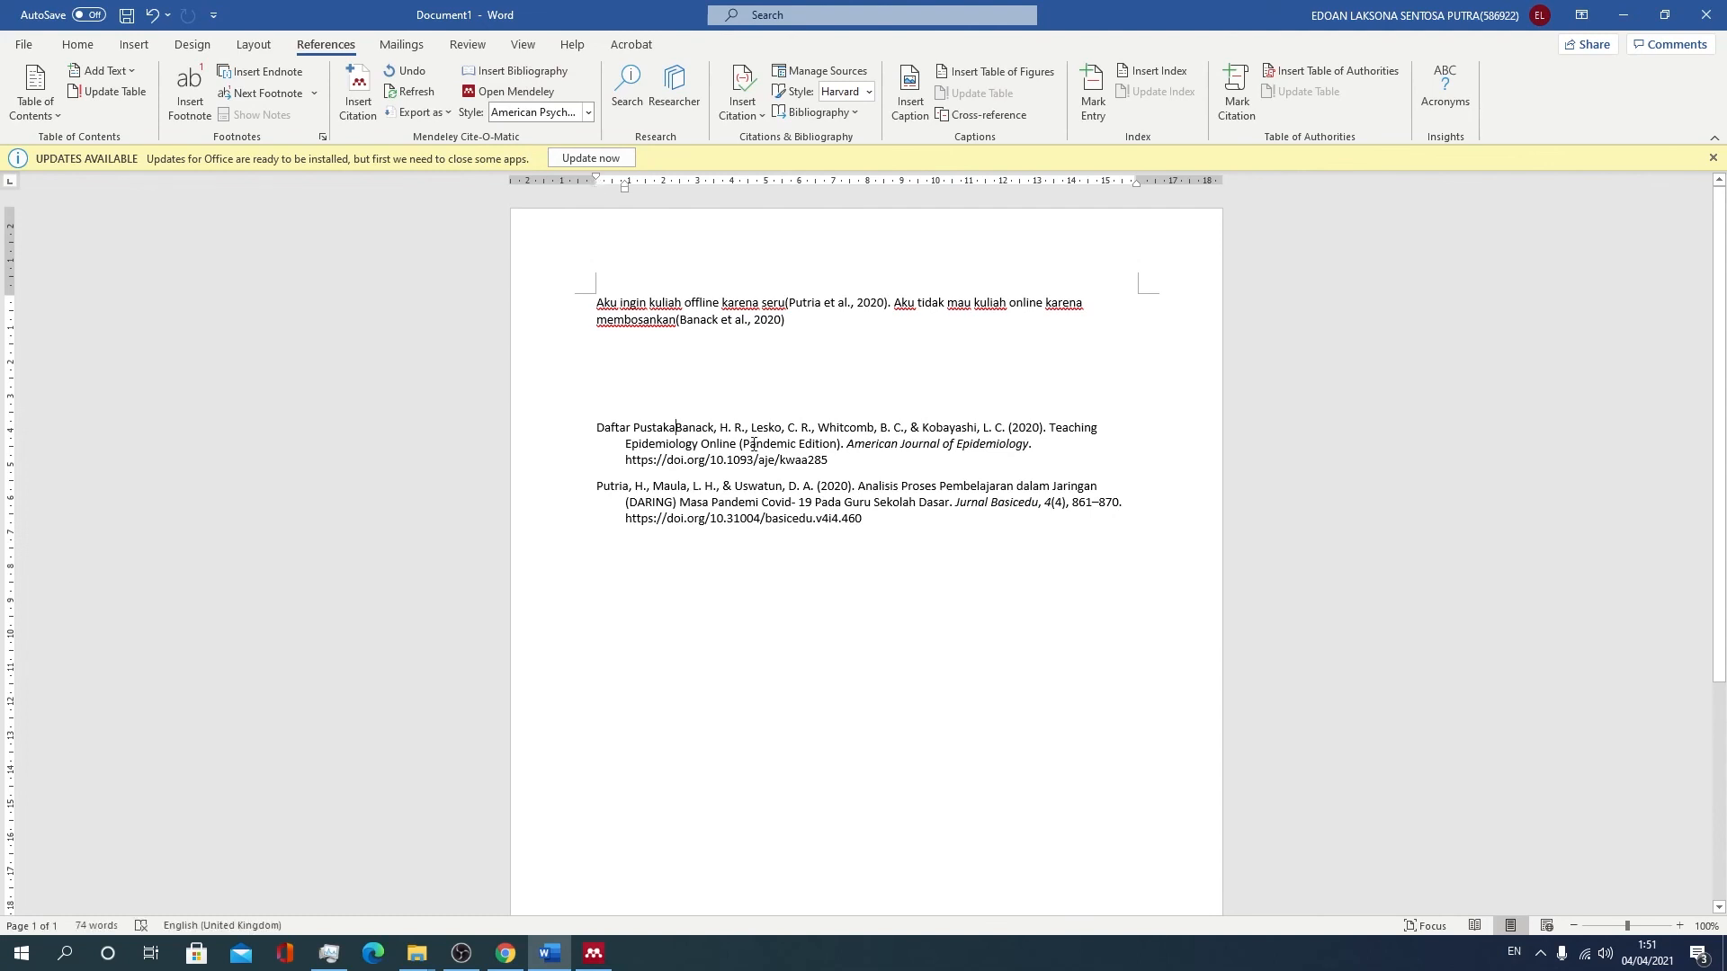
{"action": "key", "text": "Return"}
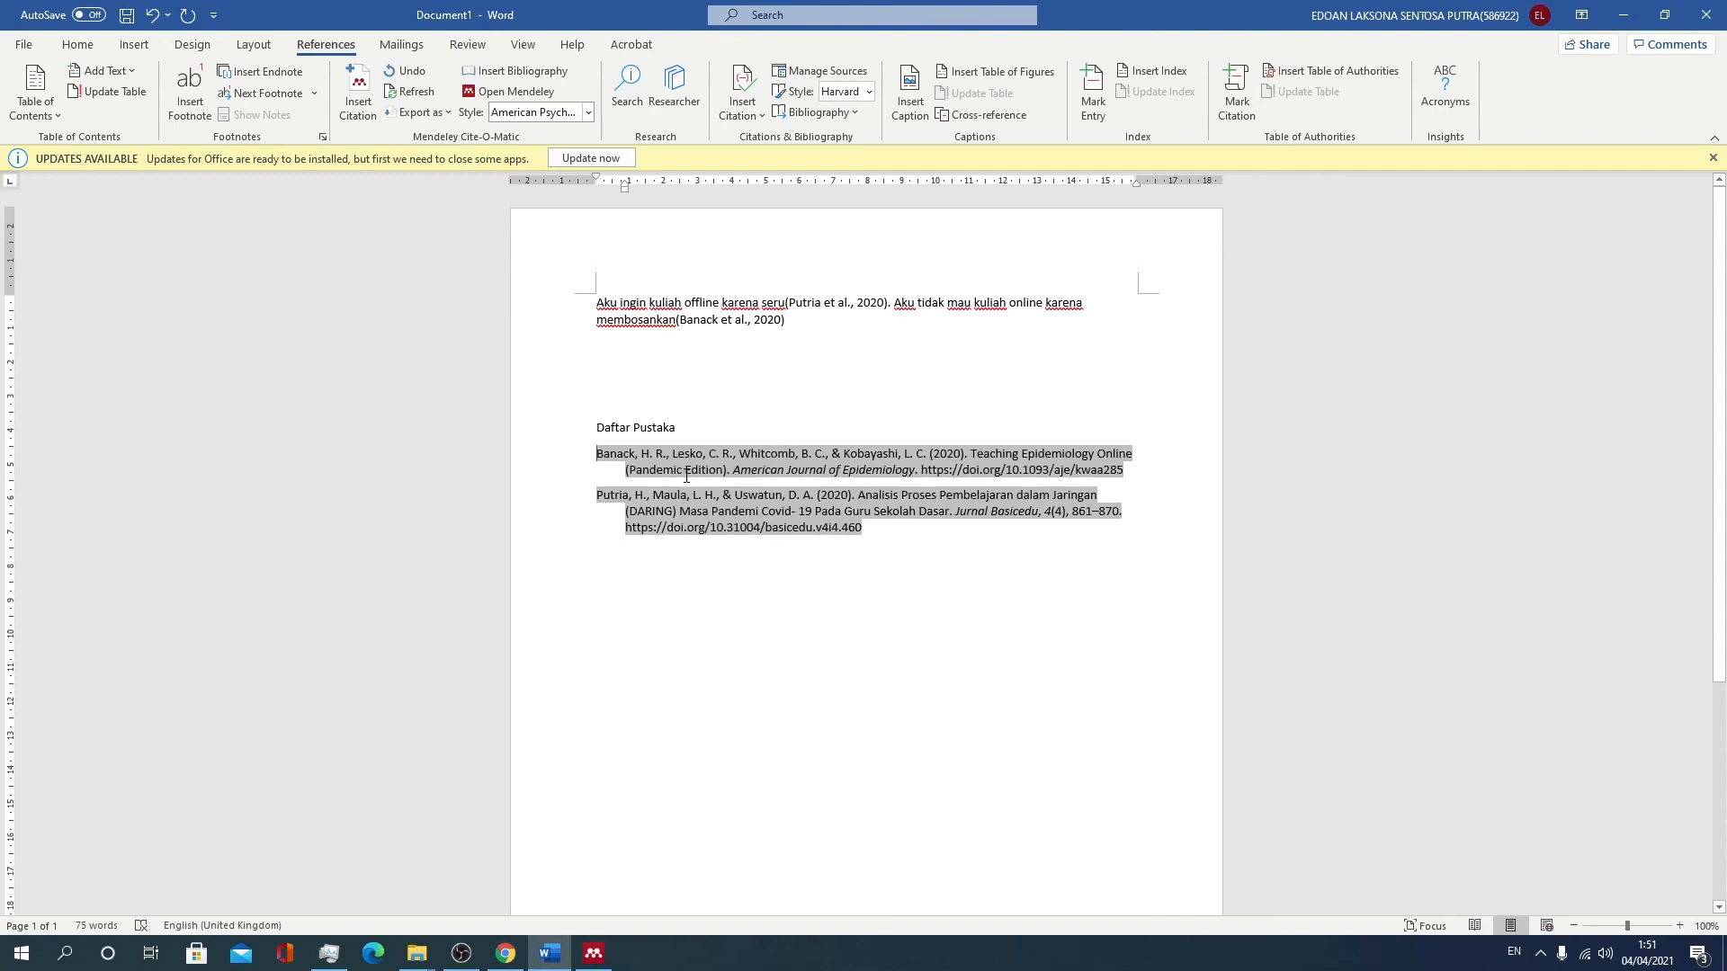
- Minimize all open windows to show the desktop
{"action": "left_click", "coordinate": [1625, 13]}
{"action": "left_click", "coordinate": [1626, 11]}
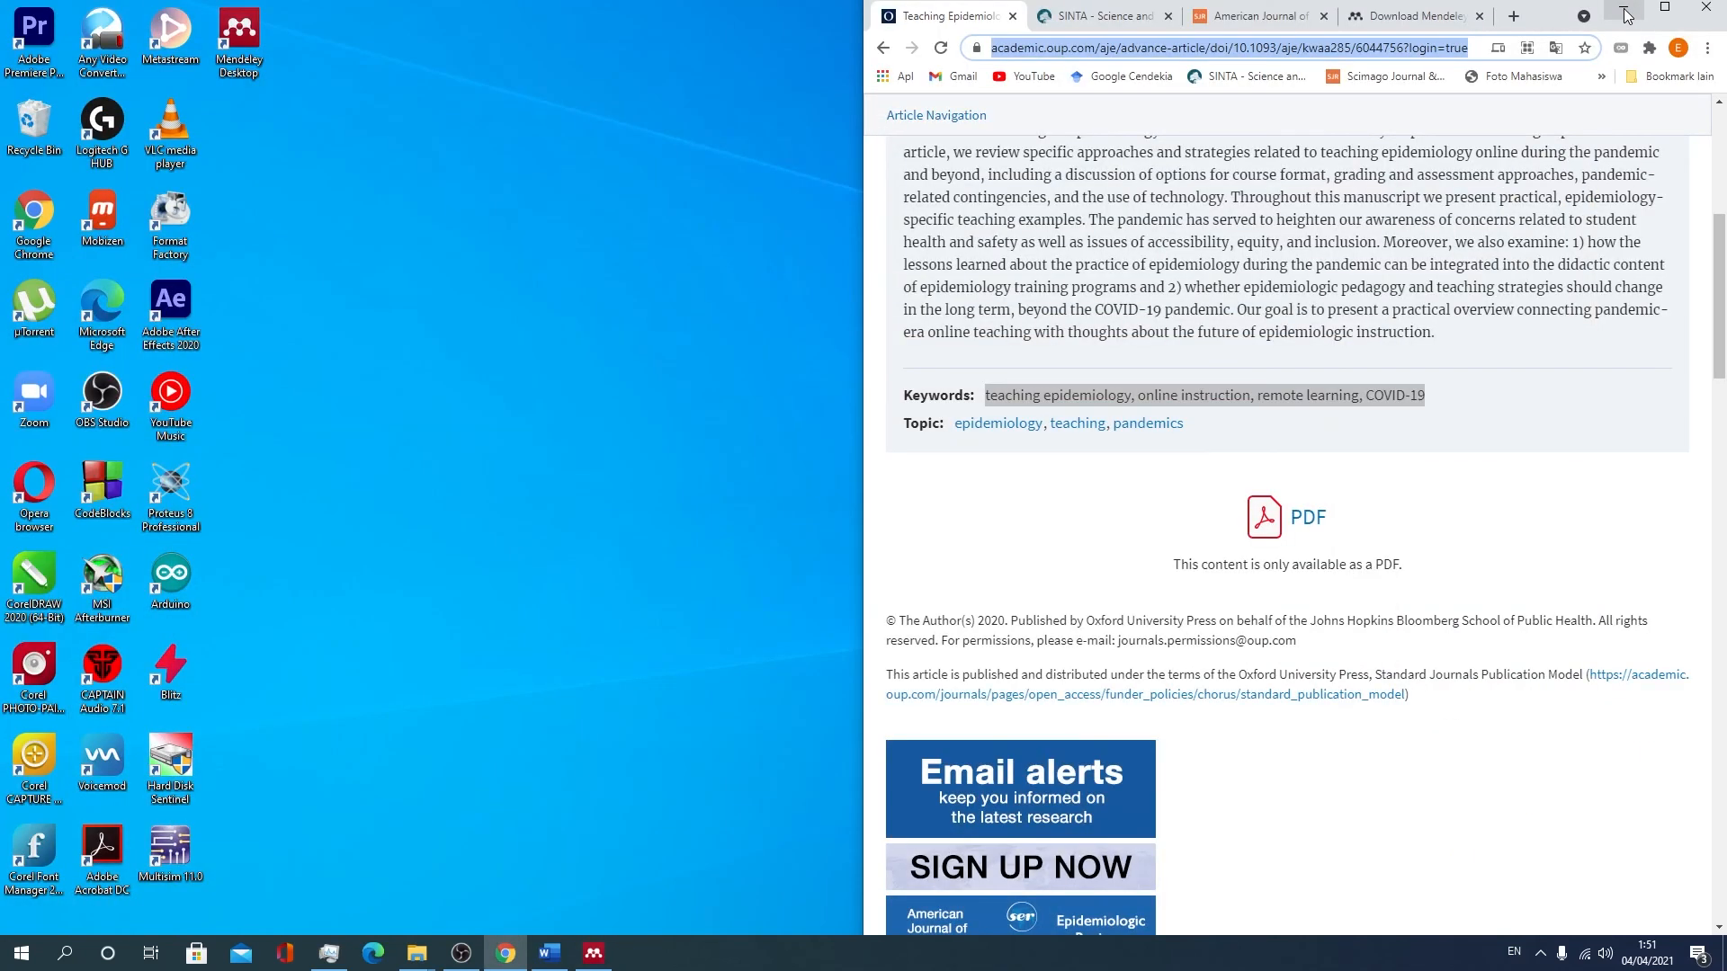
{"action": "left_click", "coordinate": [1624, 9]}
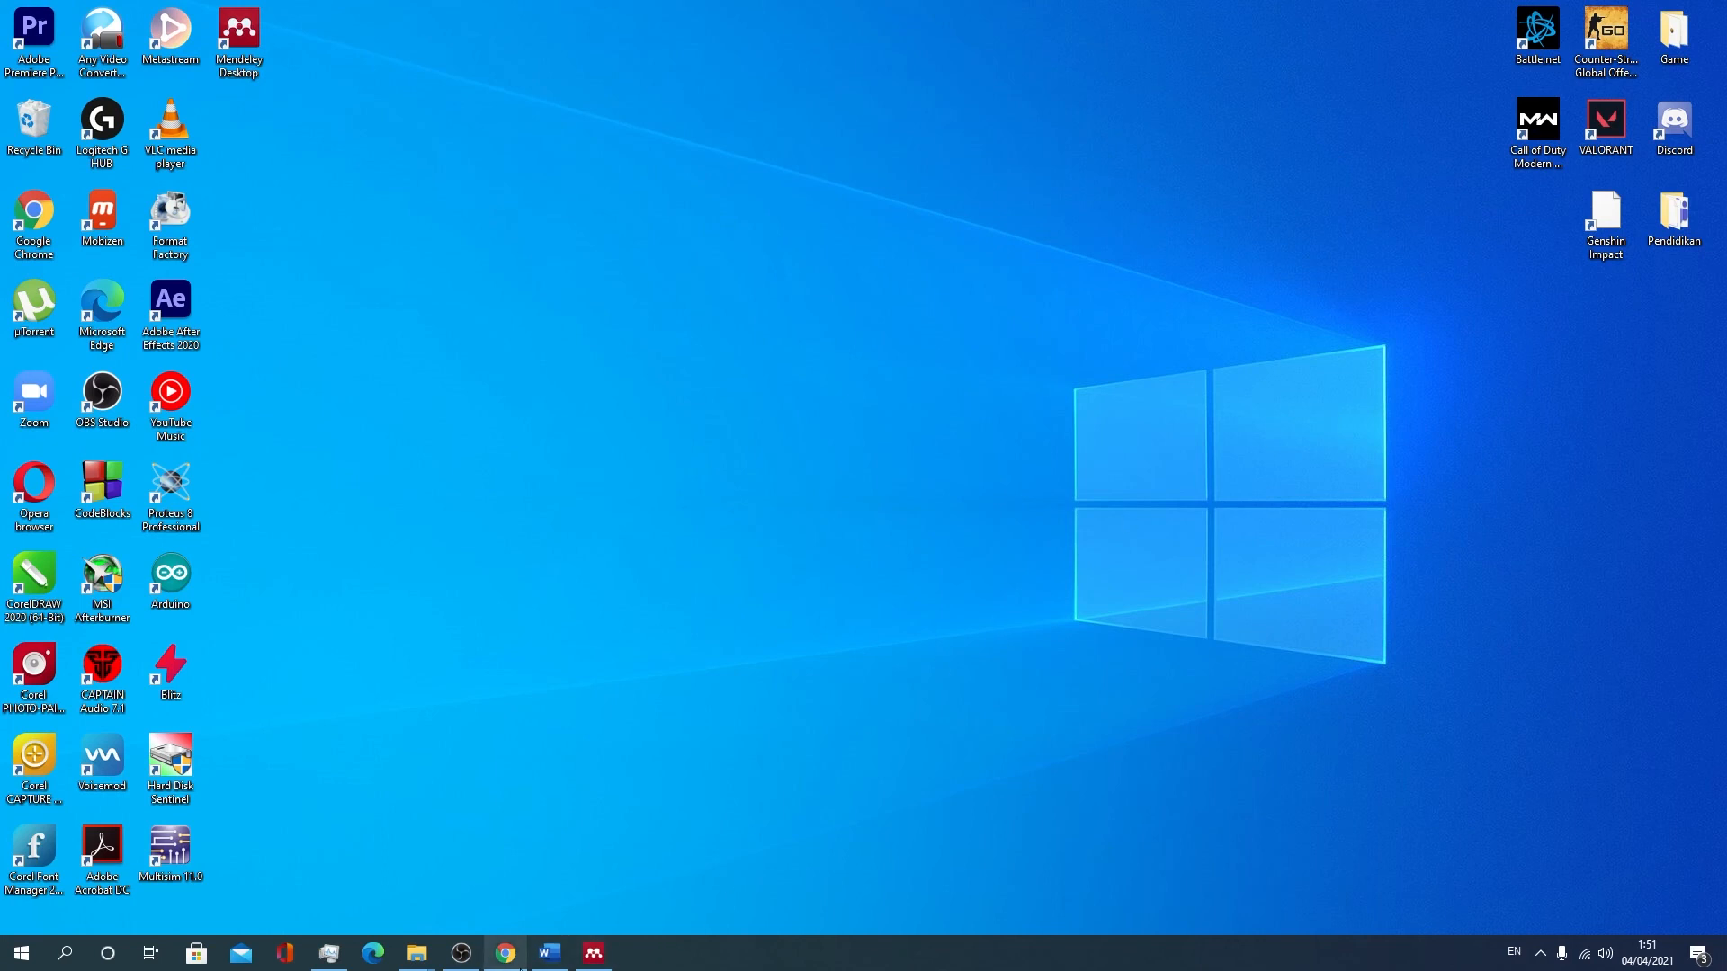
{"action": "left_click", "coordinate": [460, 954]}
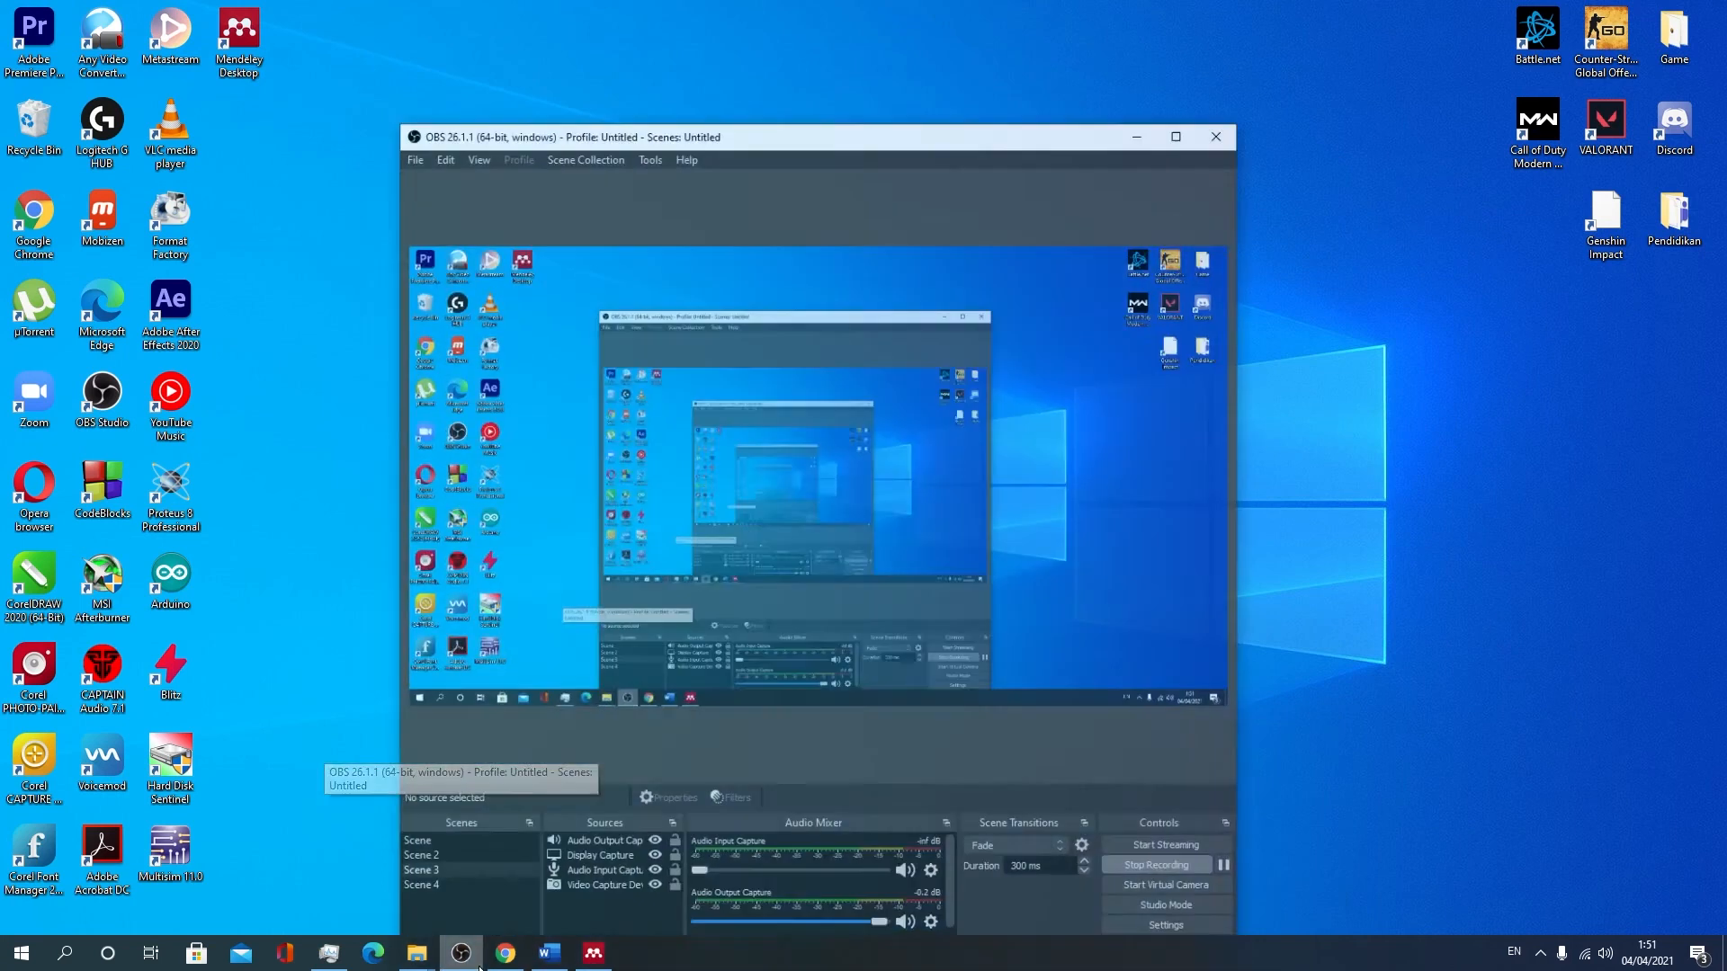